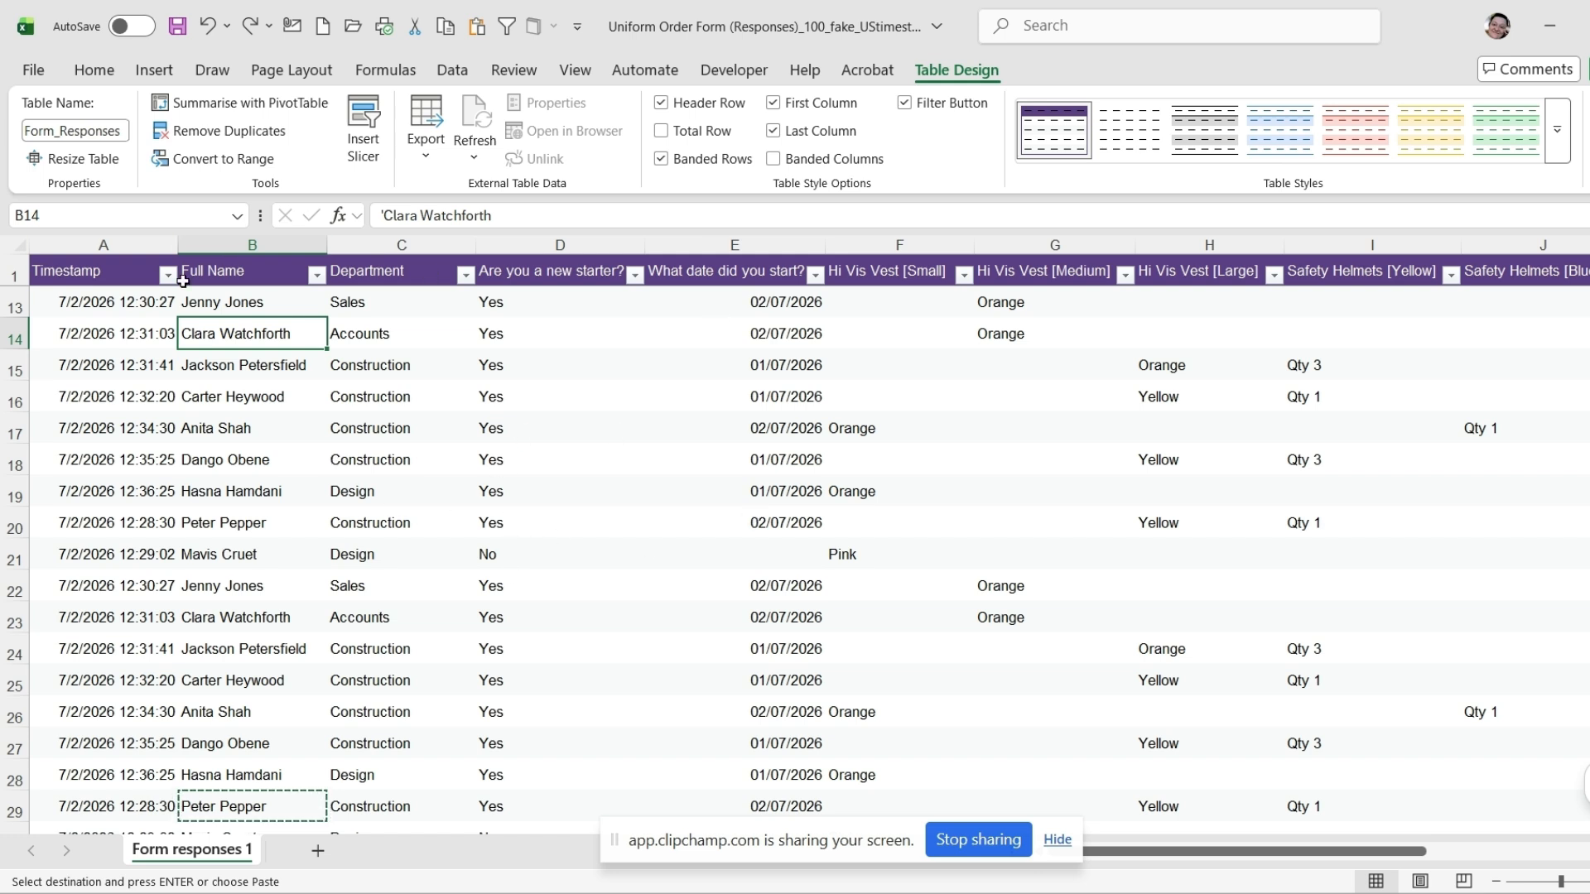
- Apply the White, Table Style Medium 1 style to the form responses table and turn off its banded rows
{"action": "left_click", "coordinate": [481, 365]}
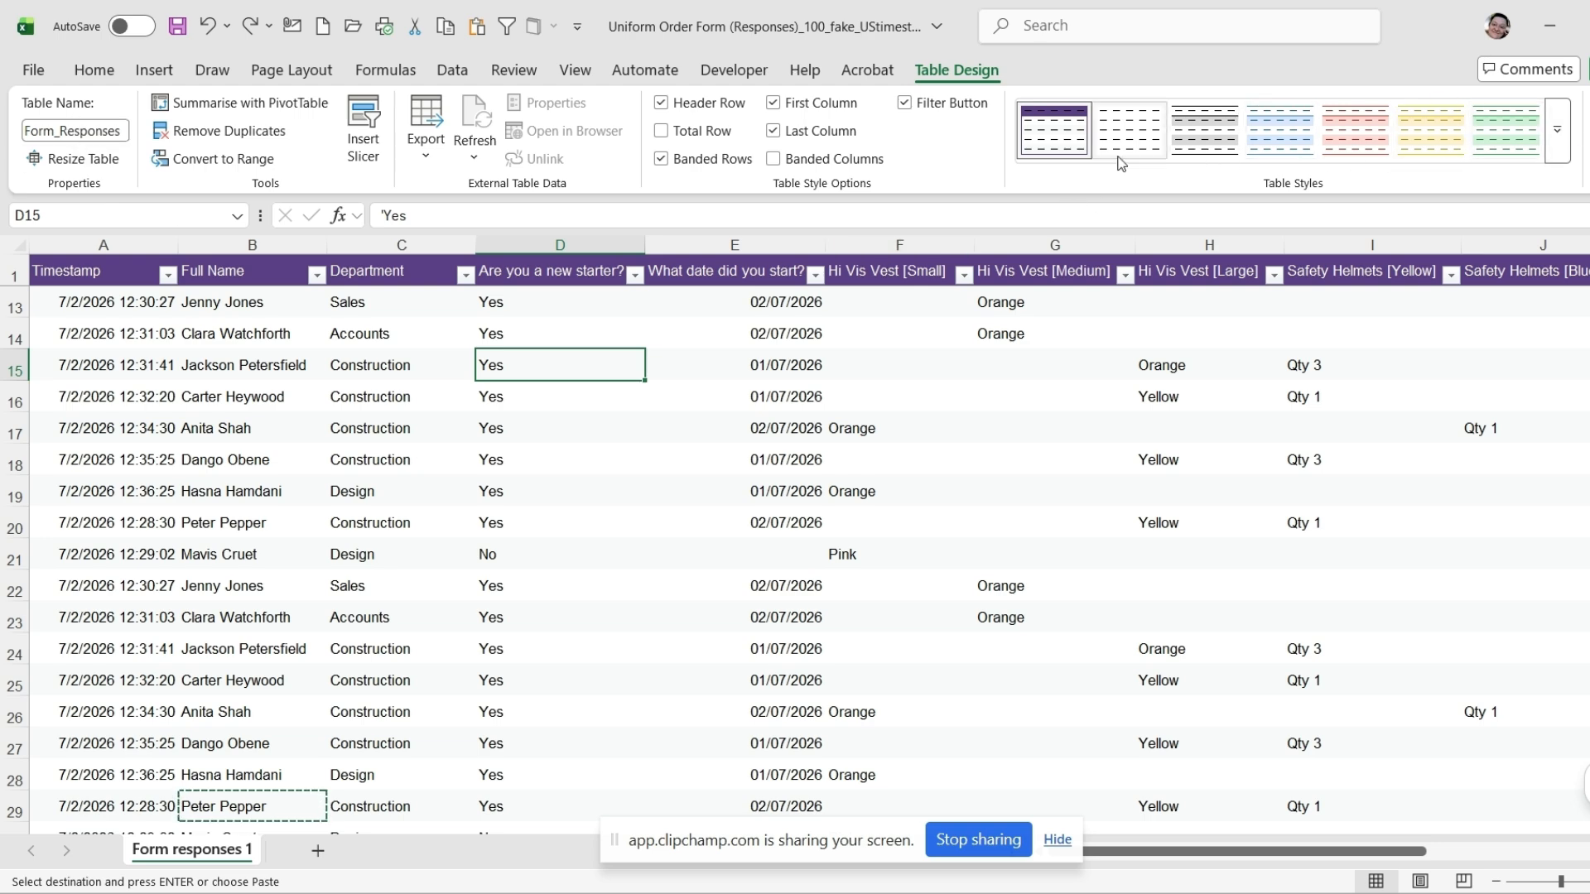
{"action": "left_click", "coordinate": [1557, 131]}
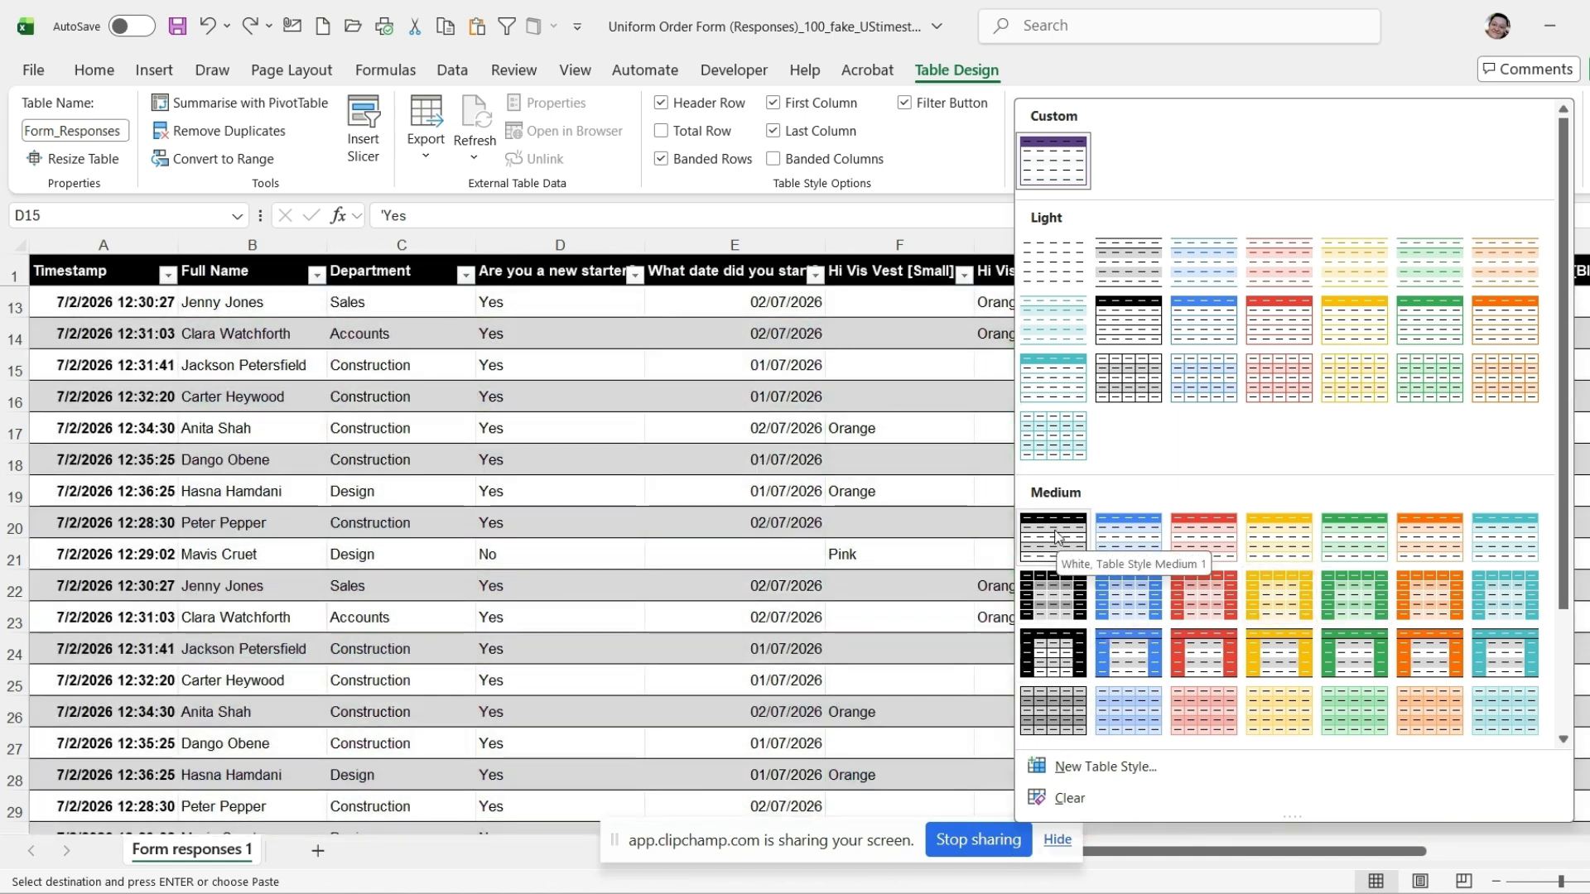
{"action": "left_click", "coordinate": [1056, 537]}
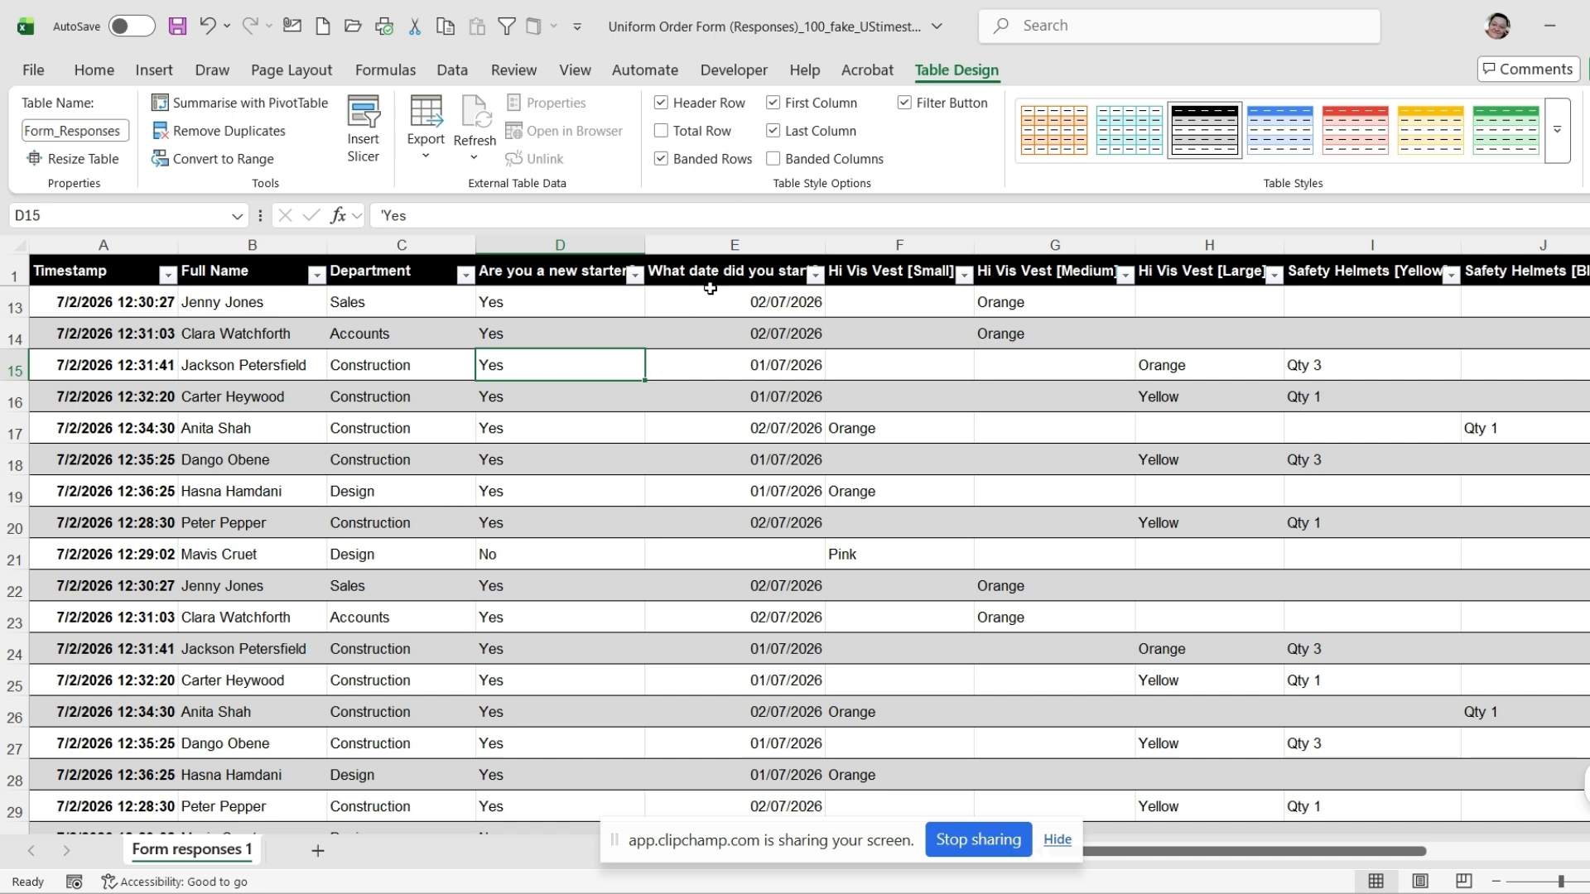
{"action": "left_click", "coordinate": [662, 161]}
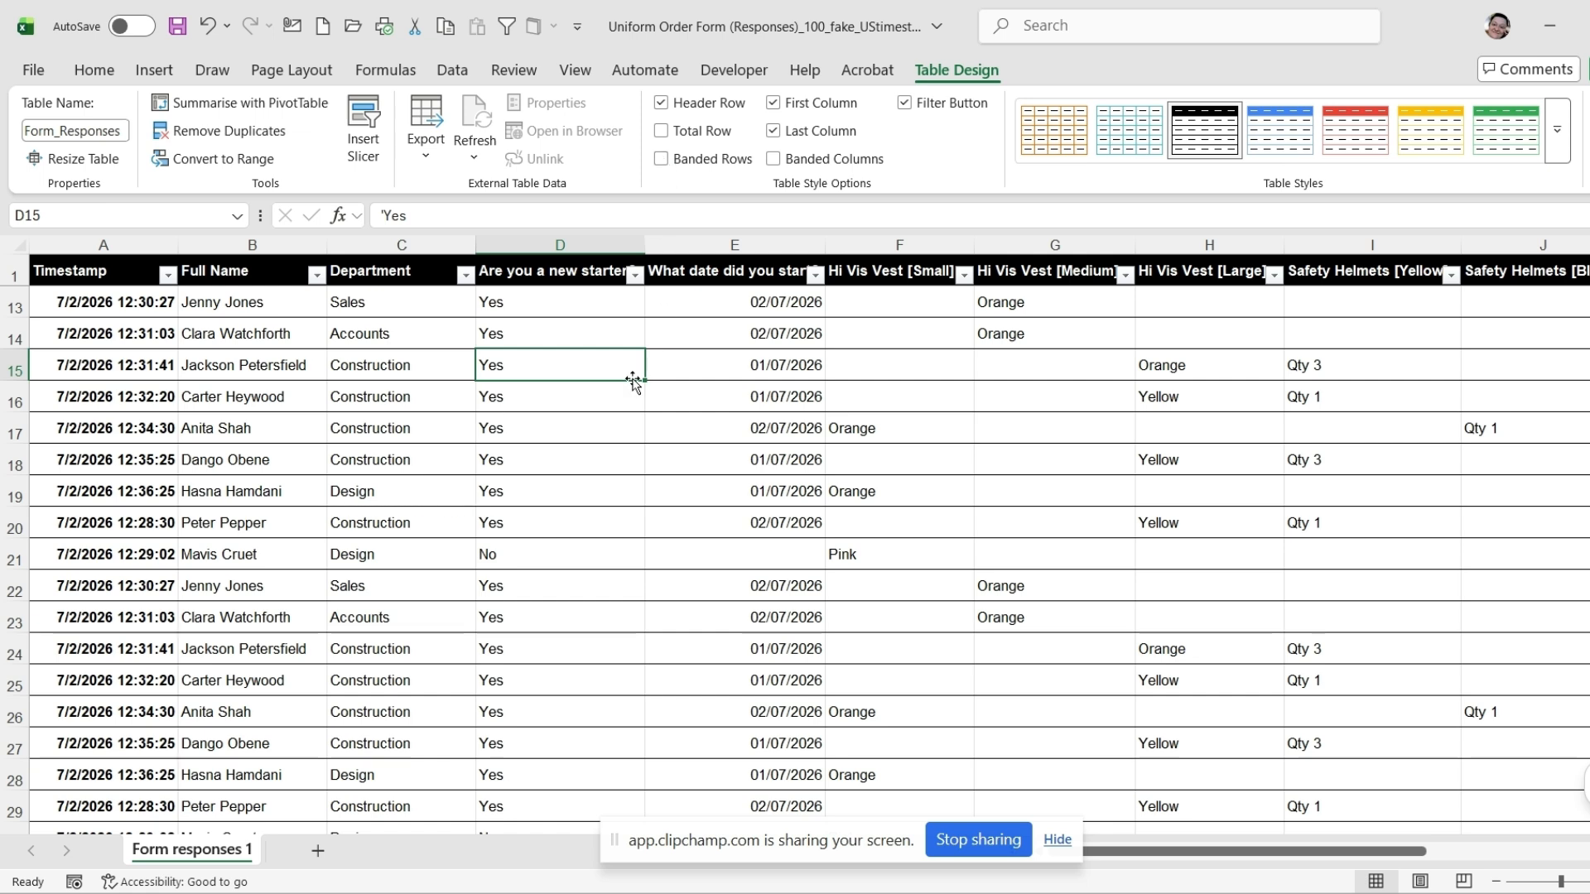
{"action": "left_click", "coordinate": [567, 301]}
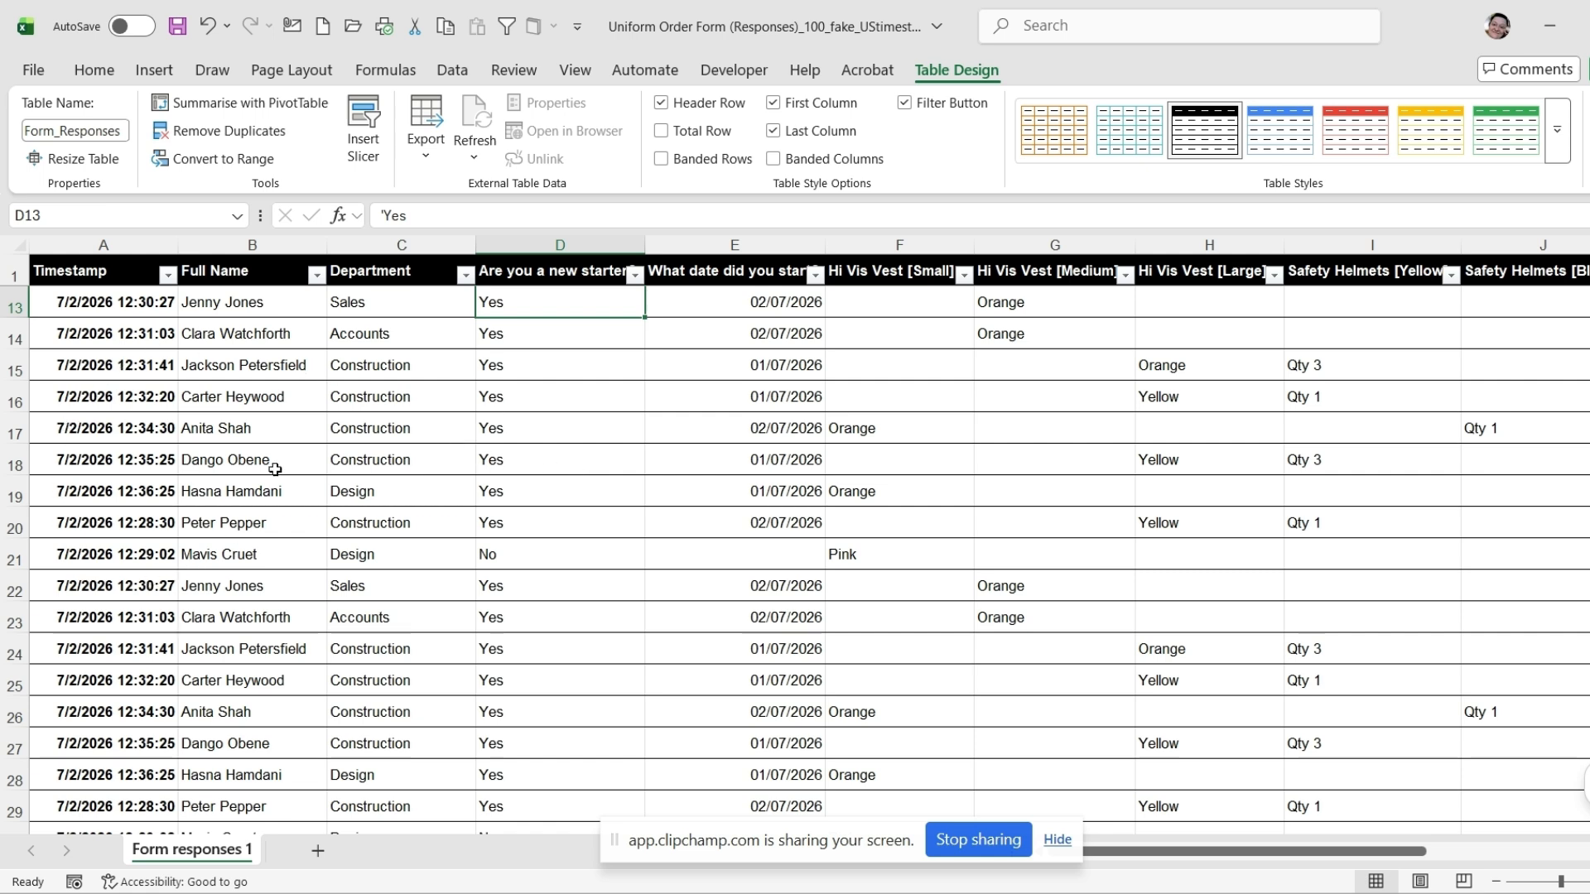
- Insert two blank table columns between the Timestamp and Full Name columns
{"action": "left_click", "coordinate": [122, 298]}
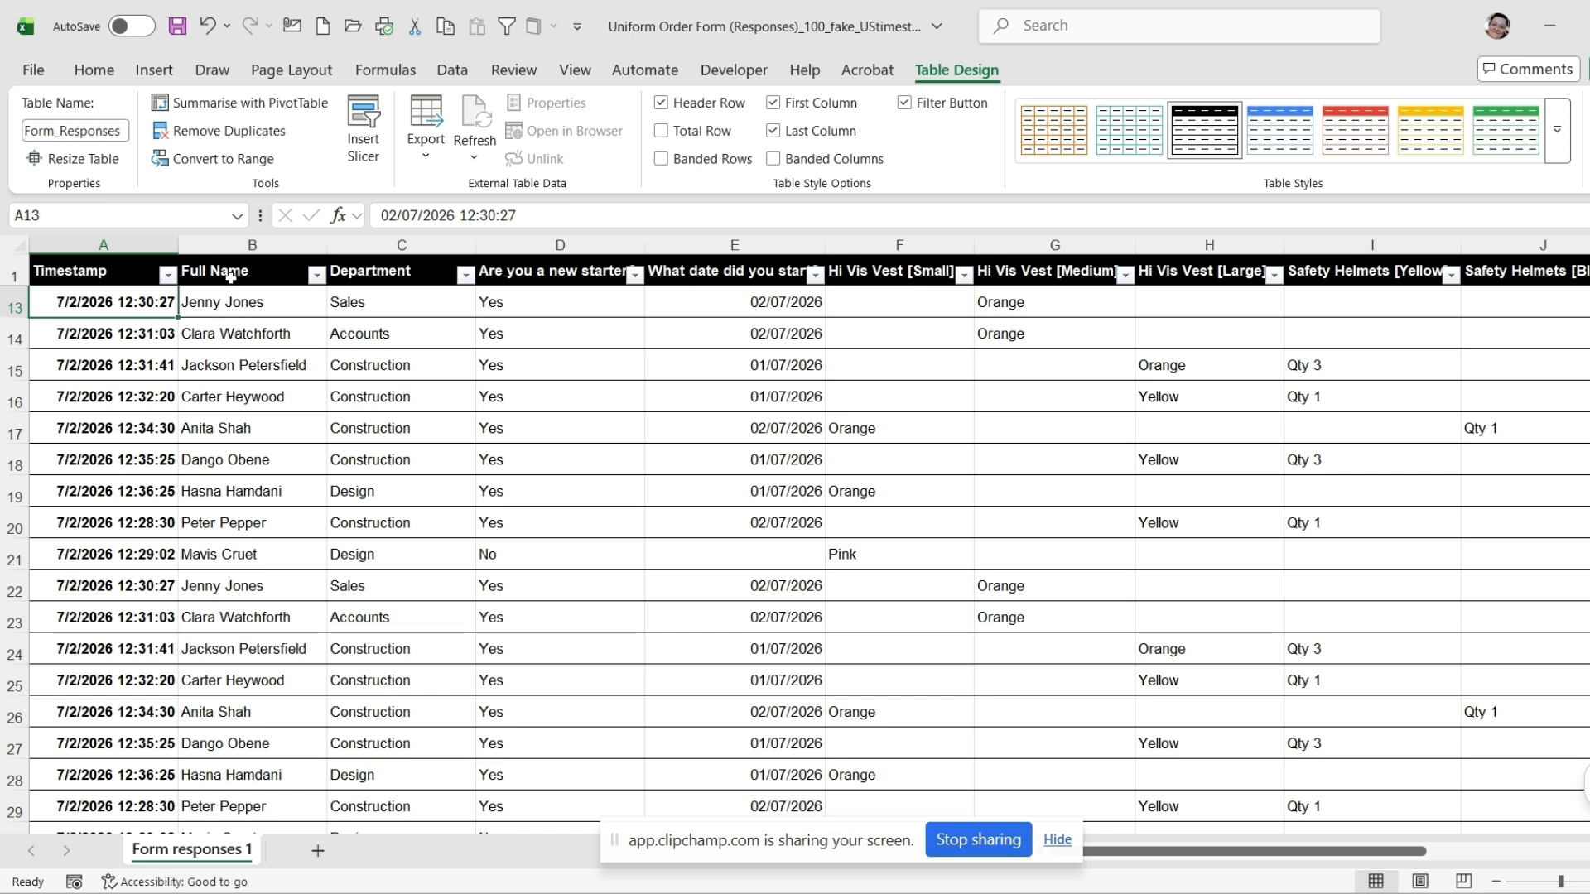
{"action": "left_click", "coordinate": [305, 254]}
{"action": "left_click_drag", "start_coordinate": [305, 254], "coordinate": [333, 325]}
{"action": "right_click", "coordinate": [338, 334]}
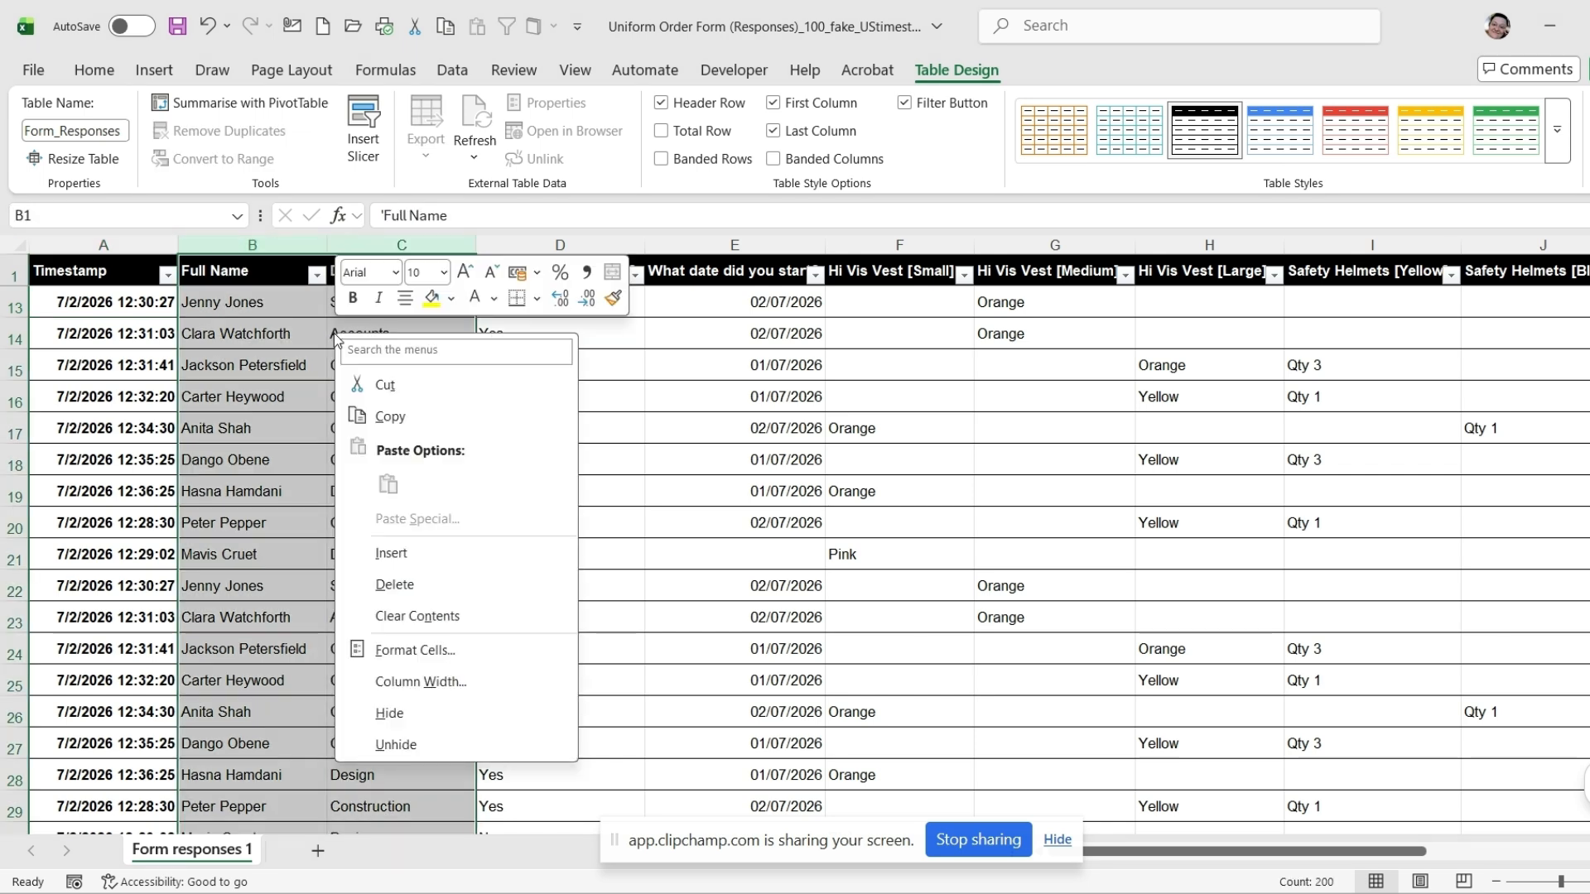
{"action": "left_click", "coordinate": [391, 553]}
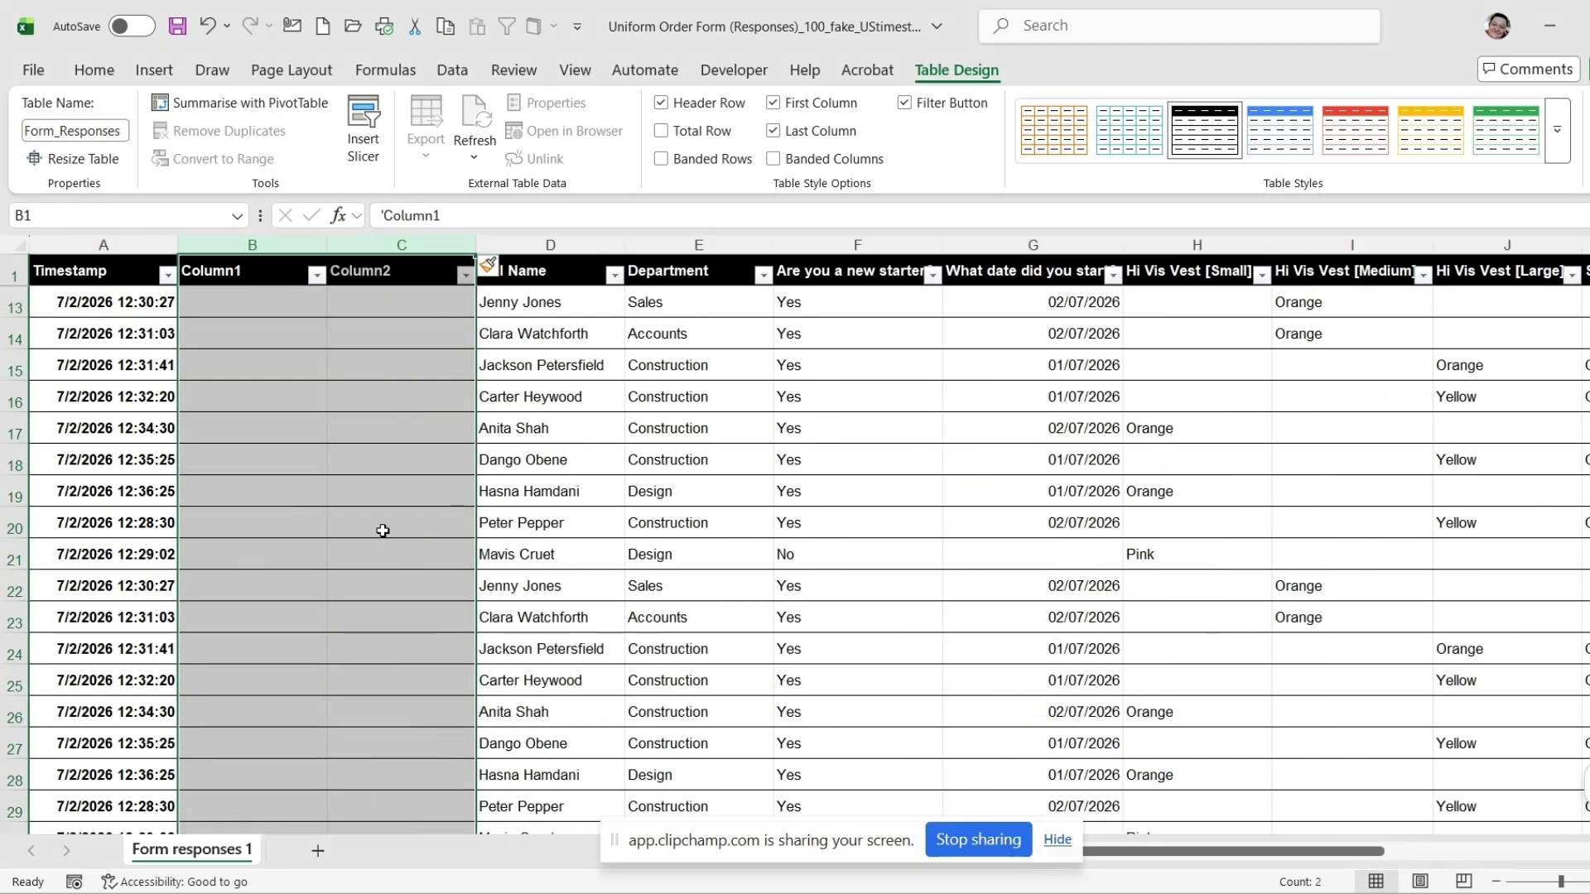
{"action": "left_click", "coordinate": [208, 305]}
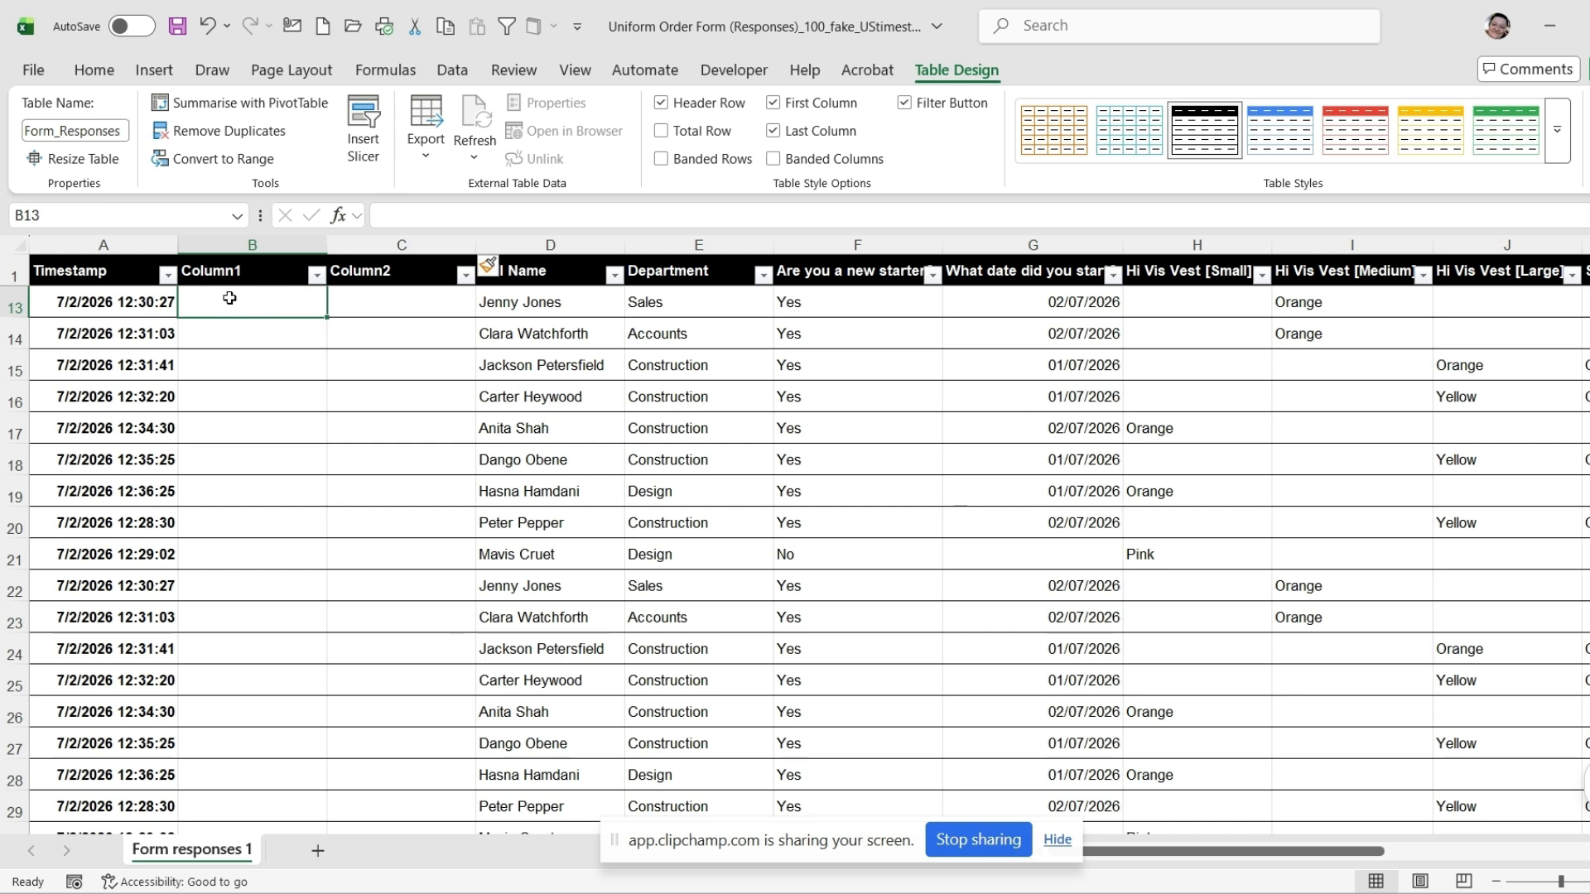
{"action": "scroll", "coordinate": [270, 337], "scroll_direction": "up", "scroll_amount": 4}
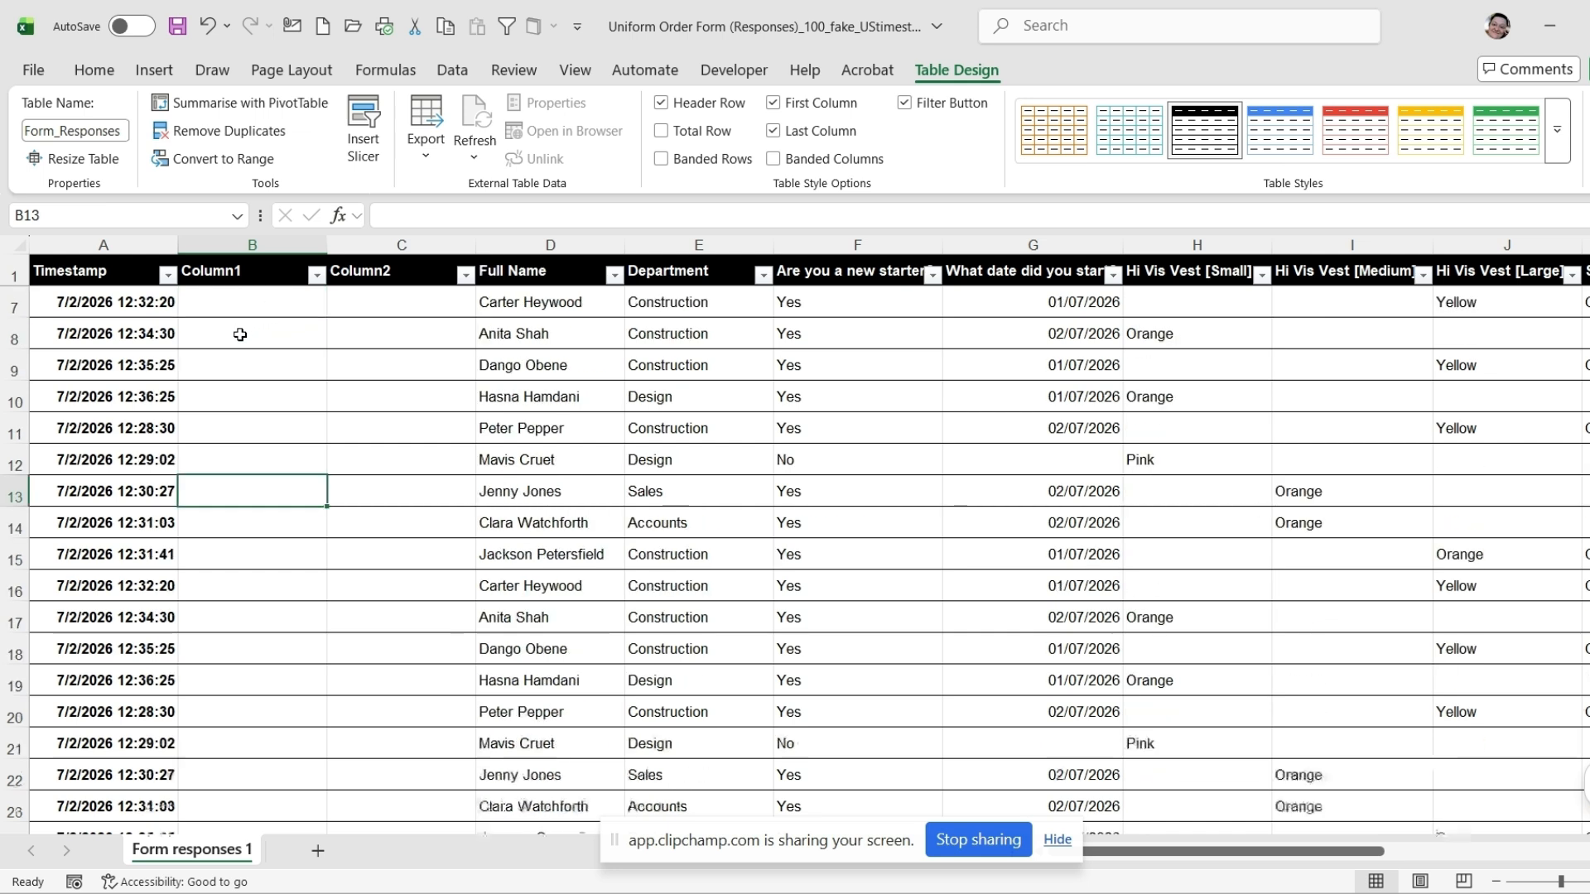
{"action": "left_click", "coordinate": [233, 303]}
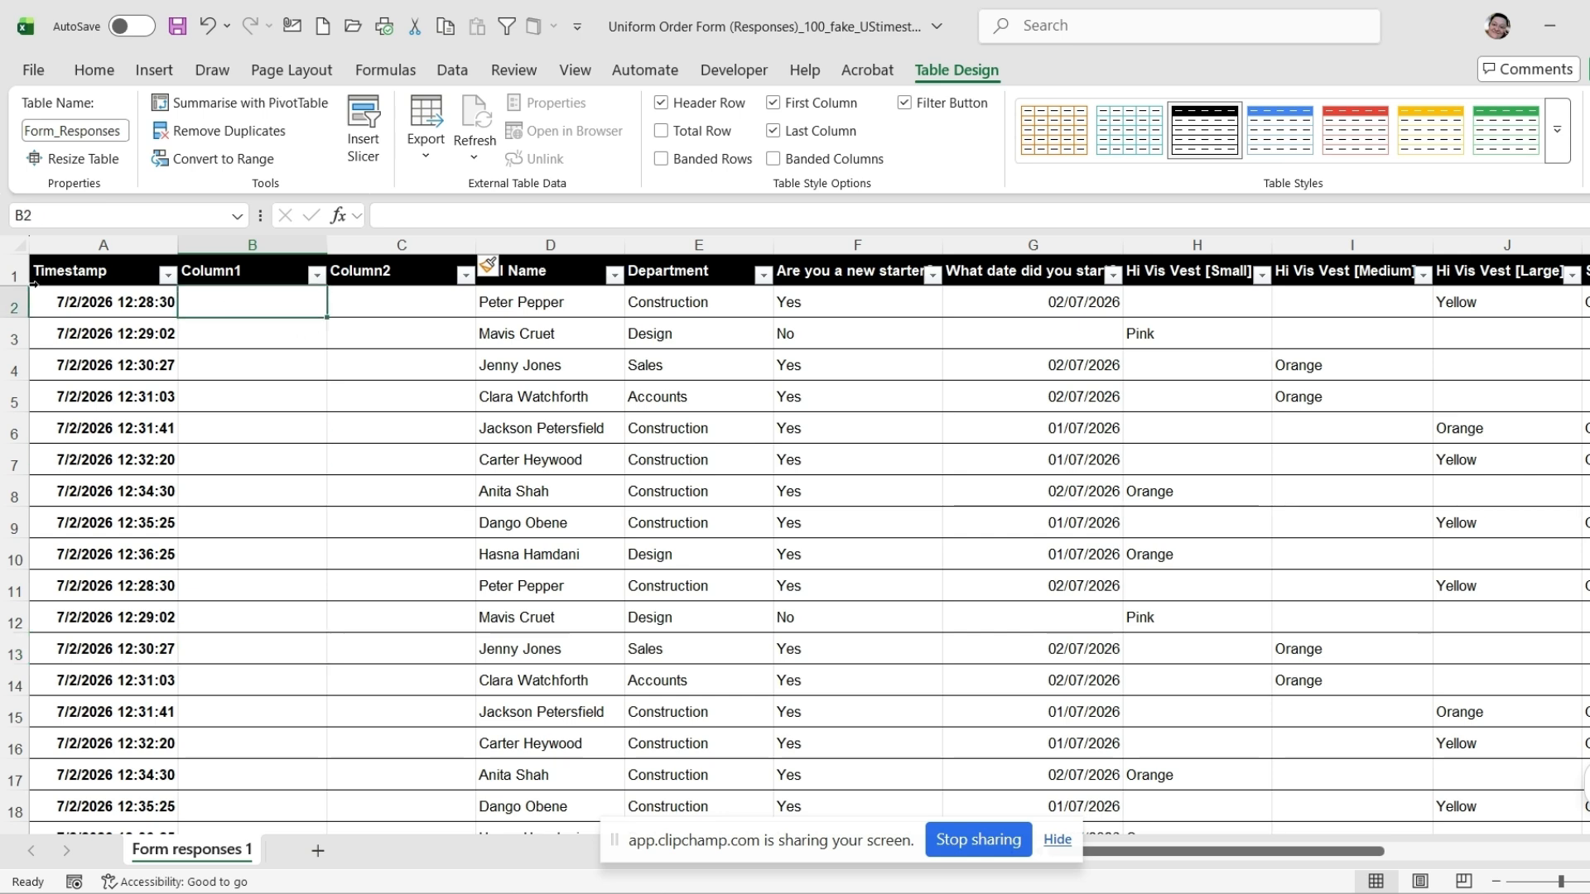
{"action": "type", "text": "="}
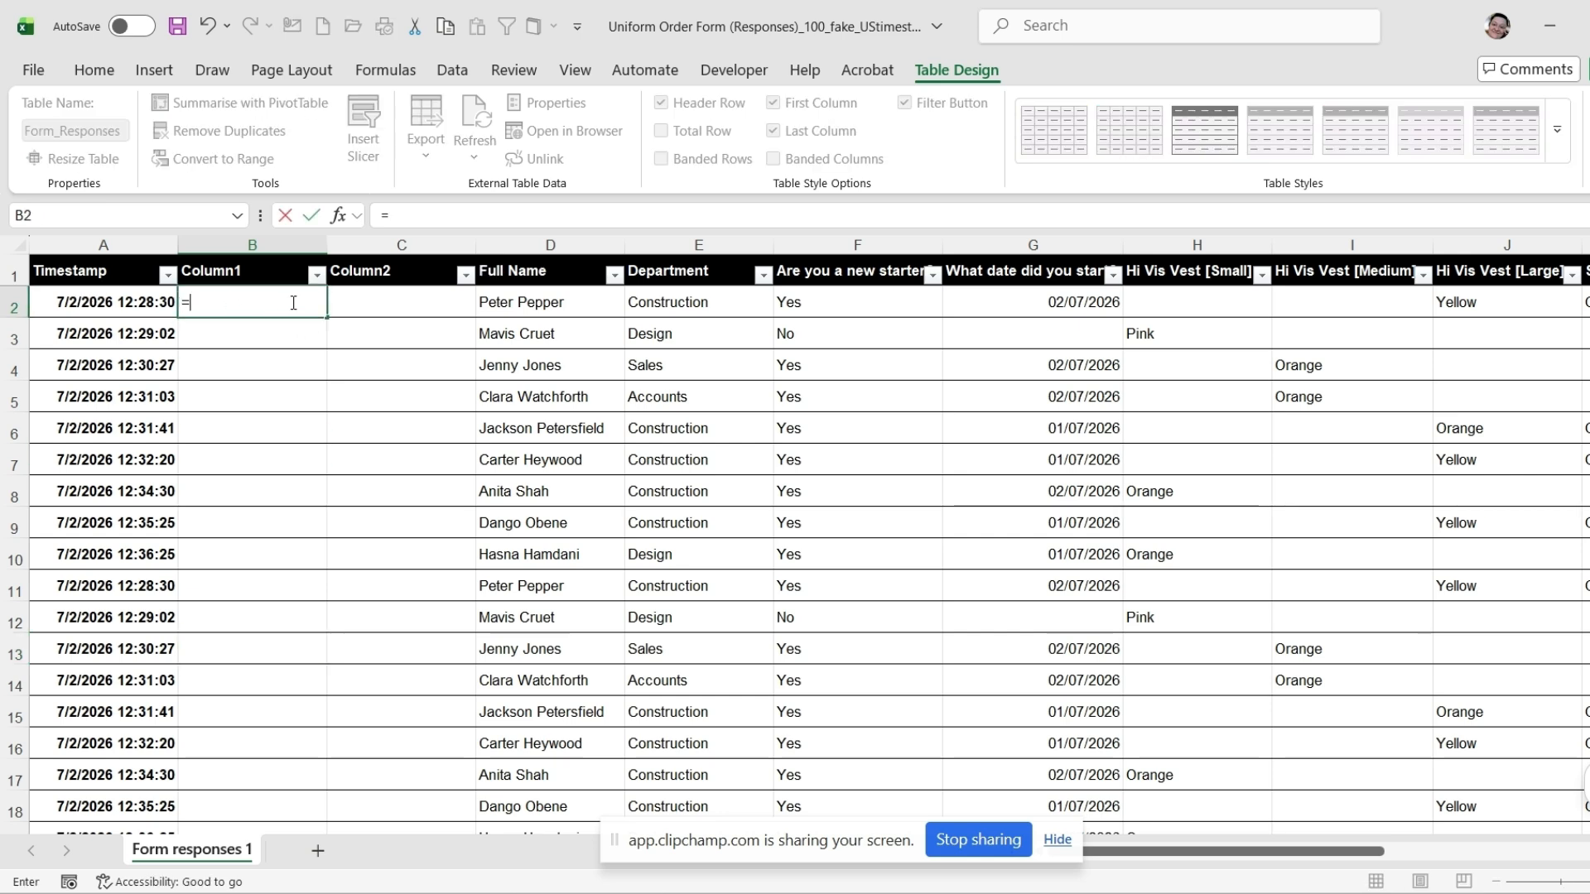
{"action": "type", "text": "int("}
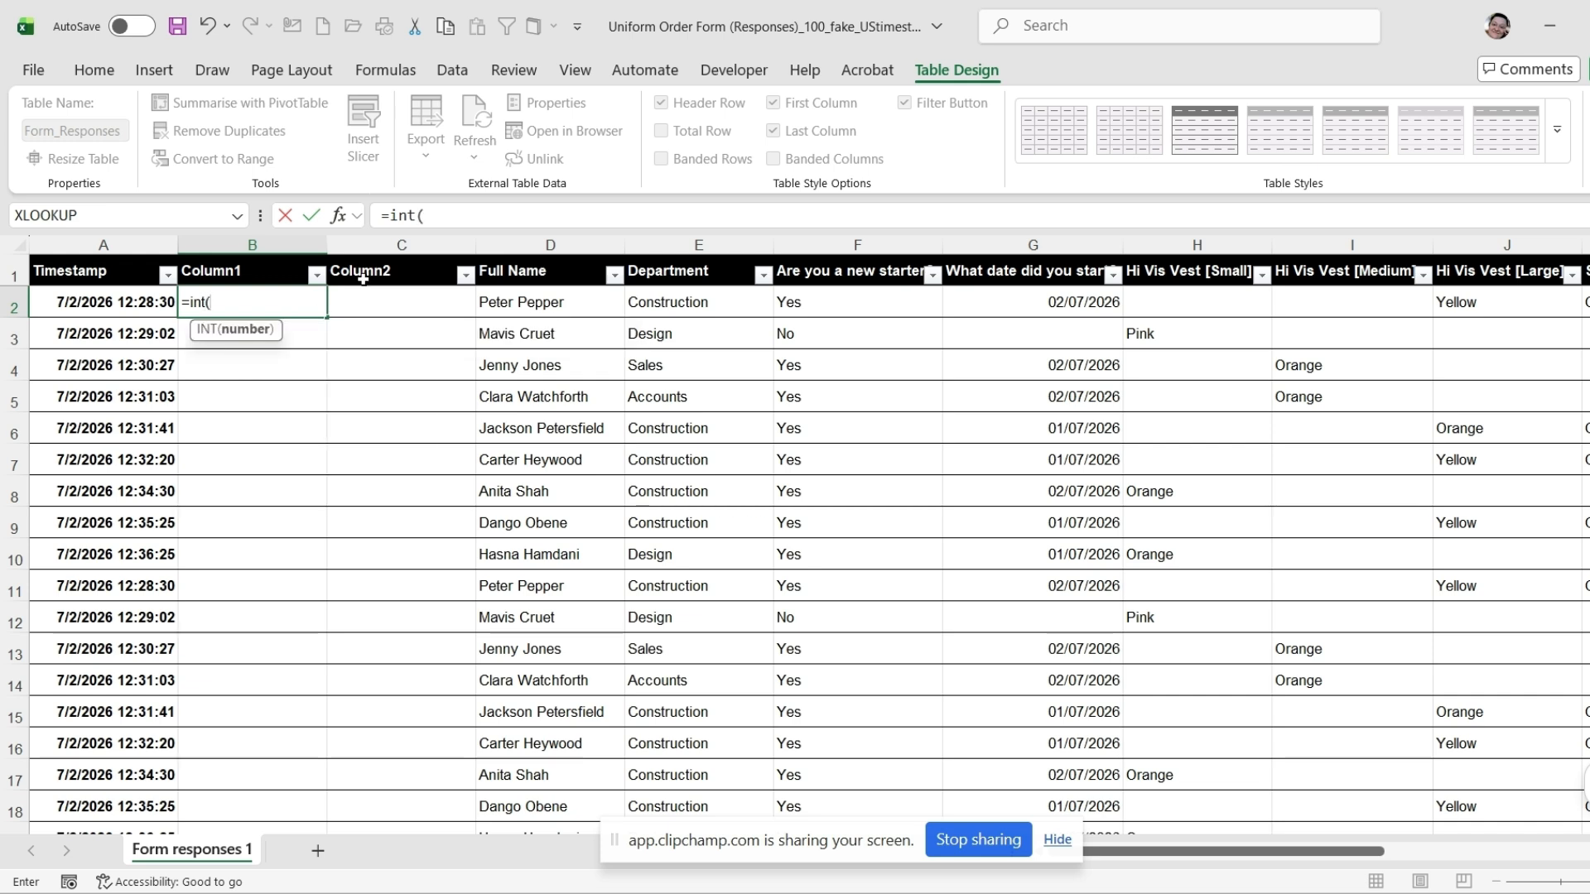
{"action": "left_click", "coordinate": [128, 306]}
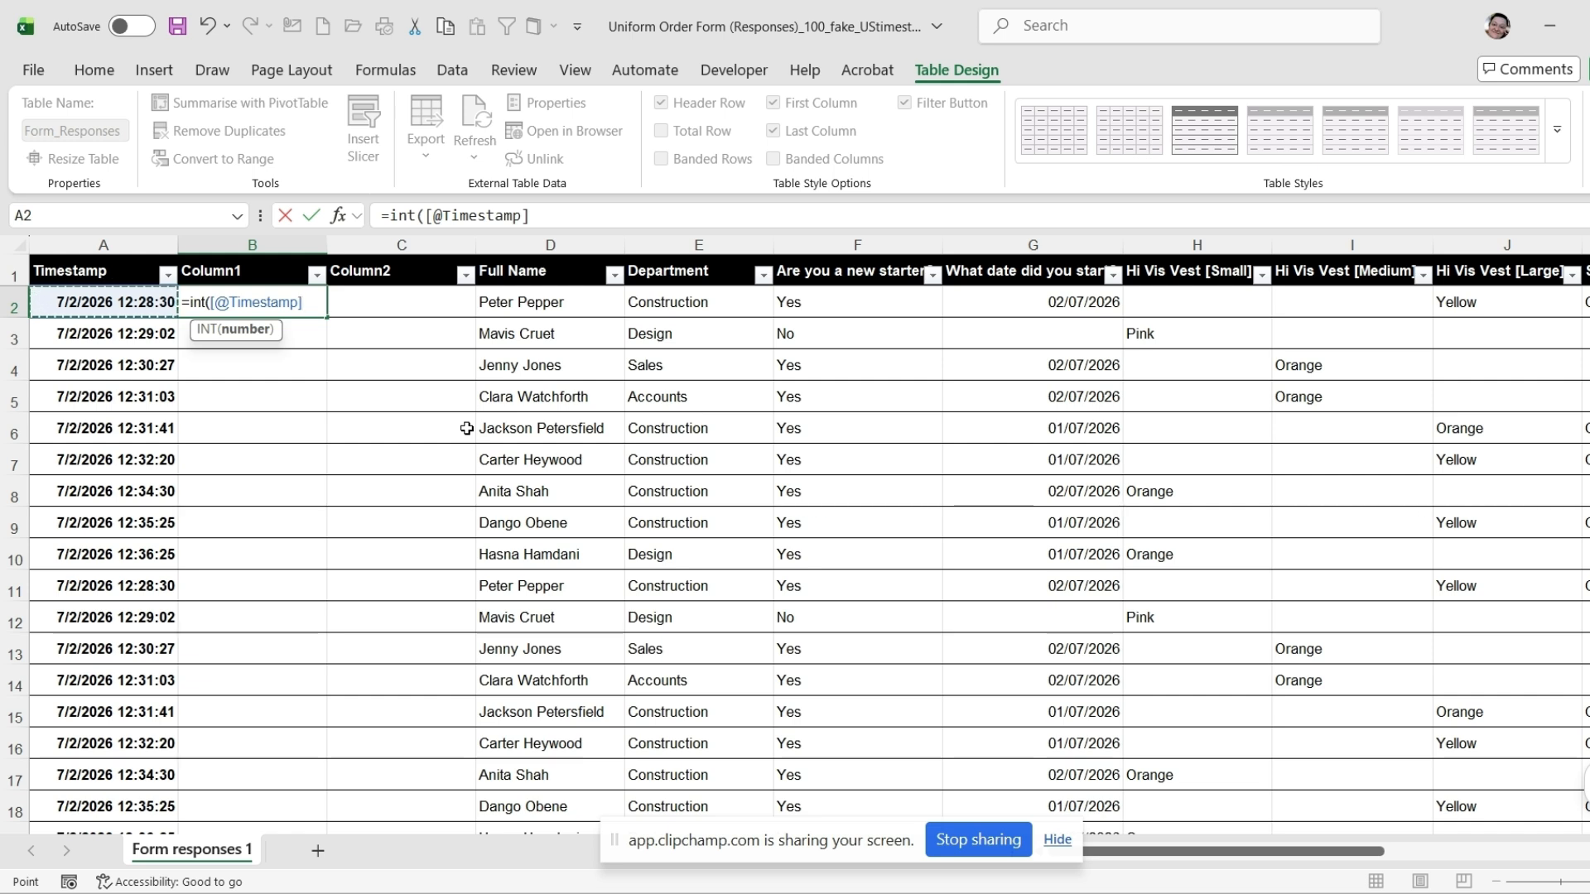
{"action": "key", "text": "Return"}
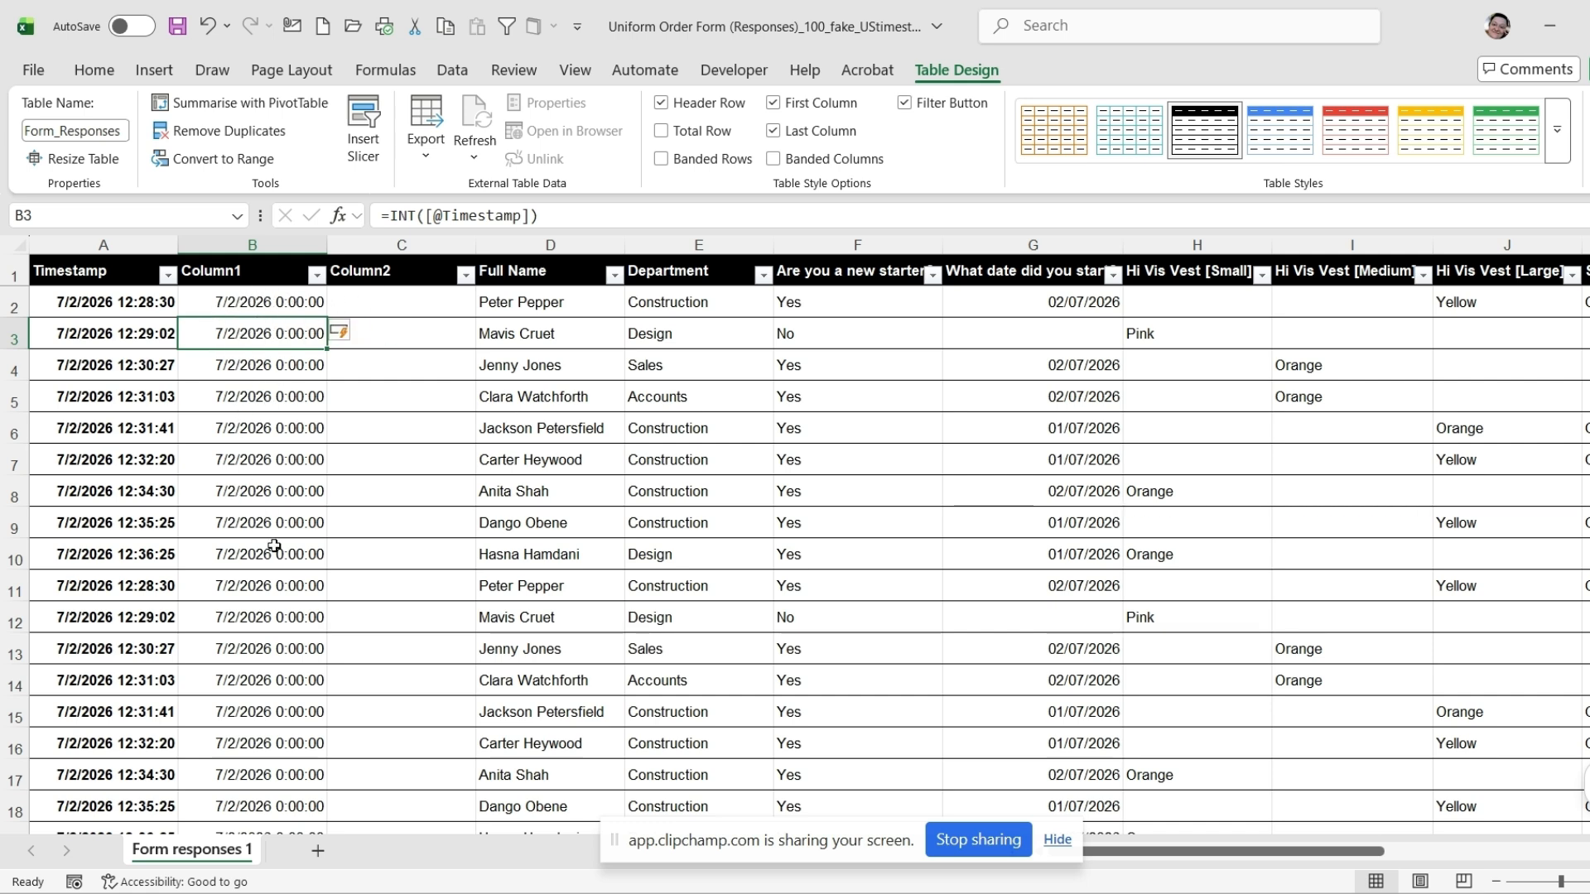
{"action": "scroll", "coordinate": [274, 547], "scroll_direction": "down", "scroll_amount": 16}
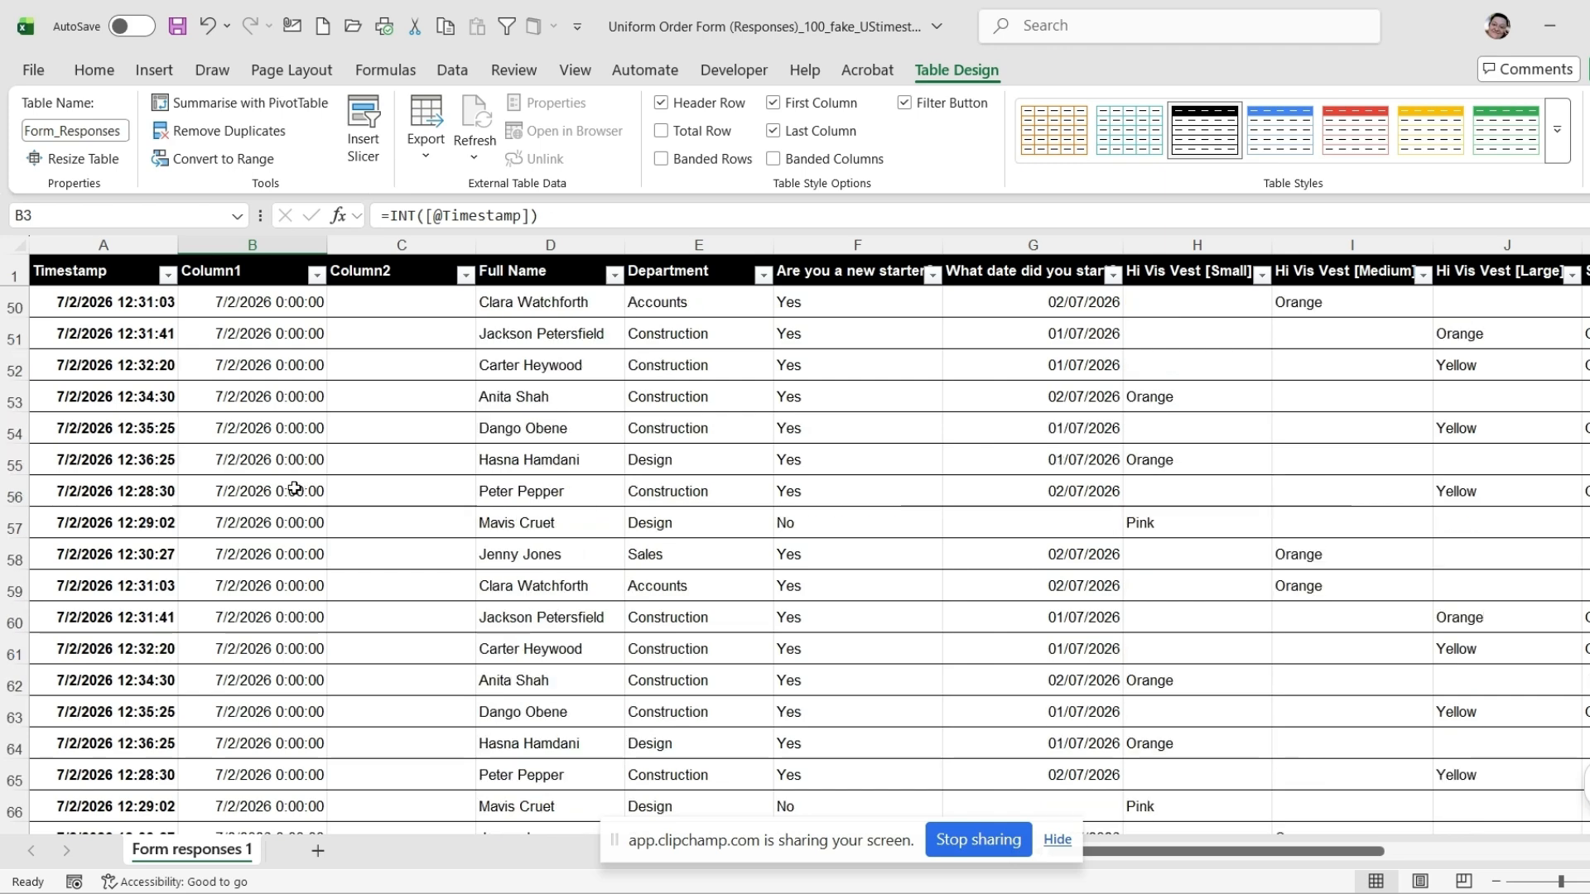
{"action": "scroll", "coordinate": [295, 488], "scroll_direction": "up", "scroll_amount": 15}
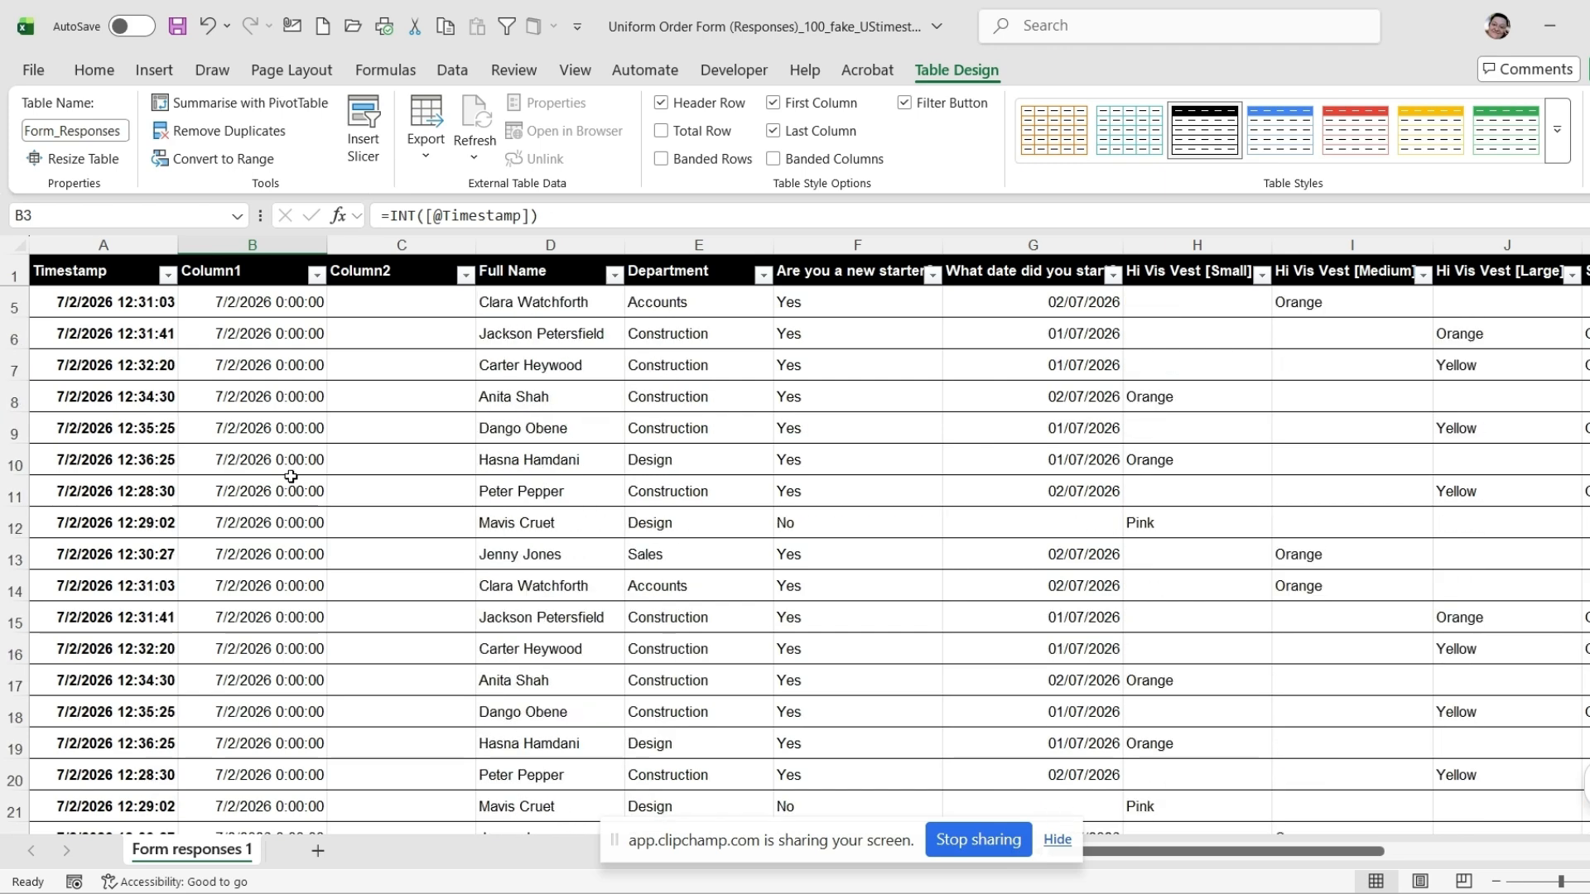
{"action": "scroll", "coordinate": [291, 477], "scroll_direction": "up", "scroll_amount": 1}
- Format all of Column1 as a date, trying Short Date before settling on the Long Date format
{"action": "left_click", "coordinate": [260, 303]}
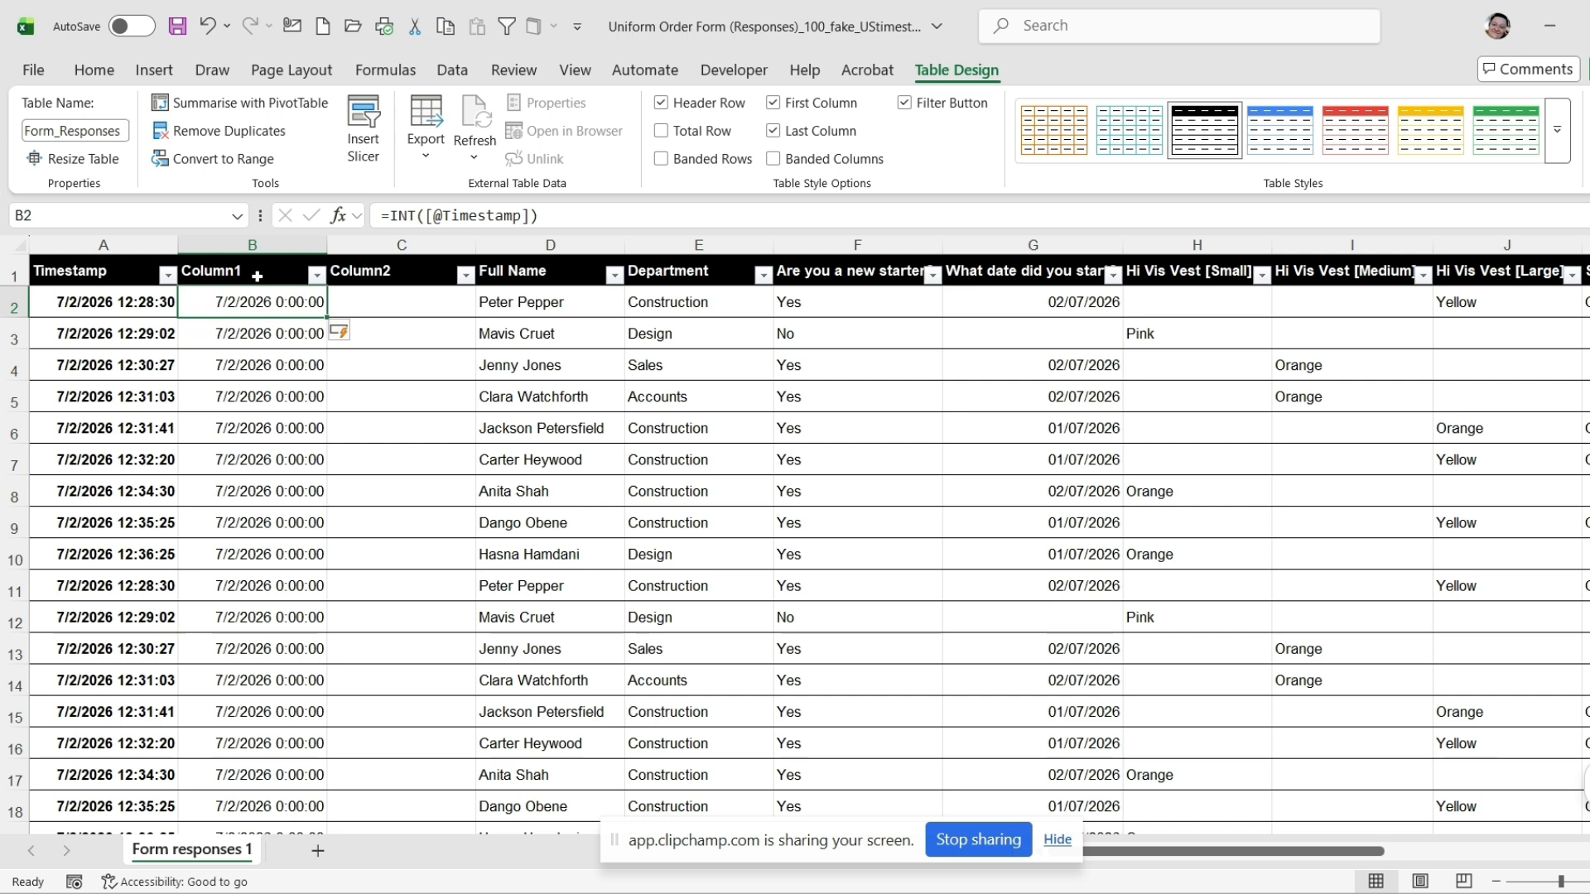
{"action": "left_click", "coordinate": [228, 247]}
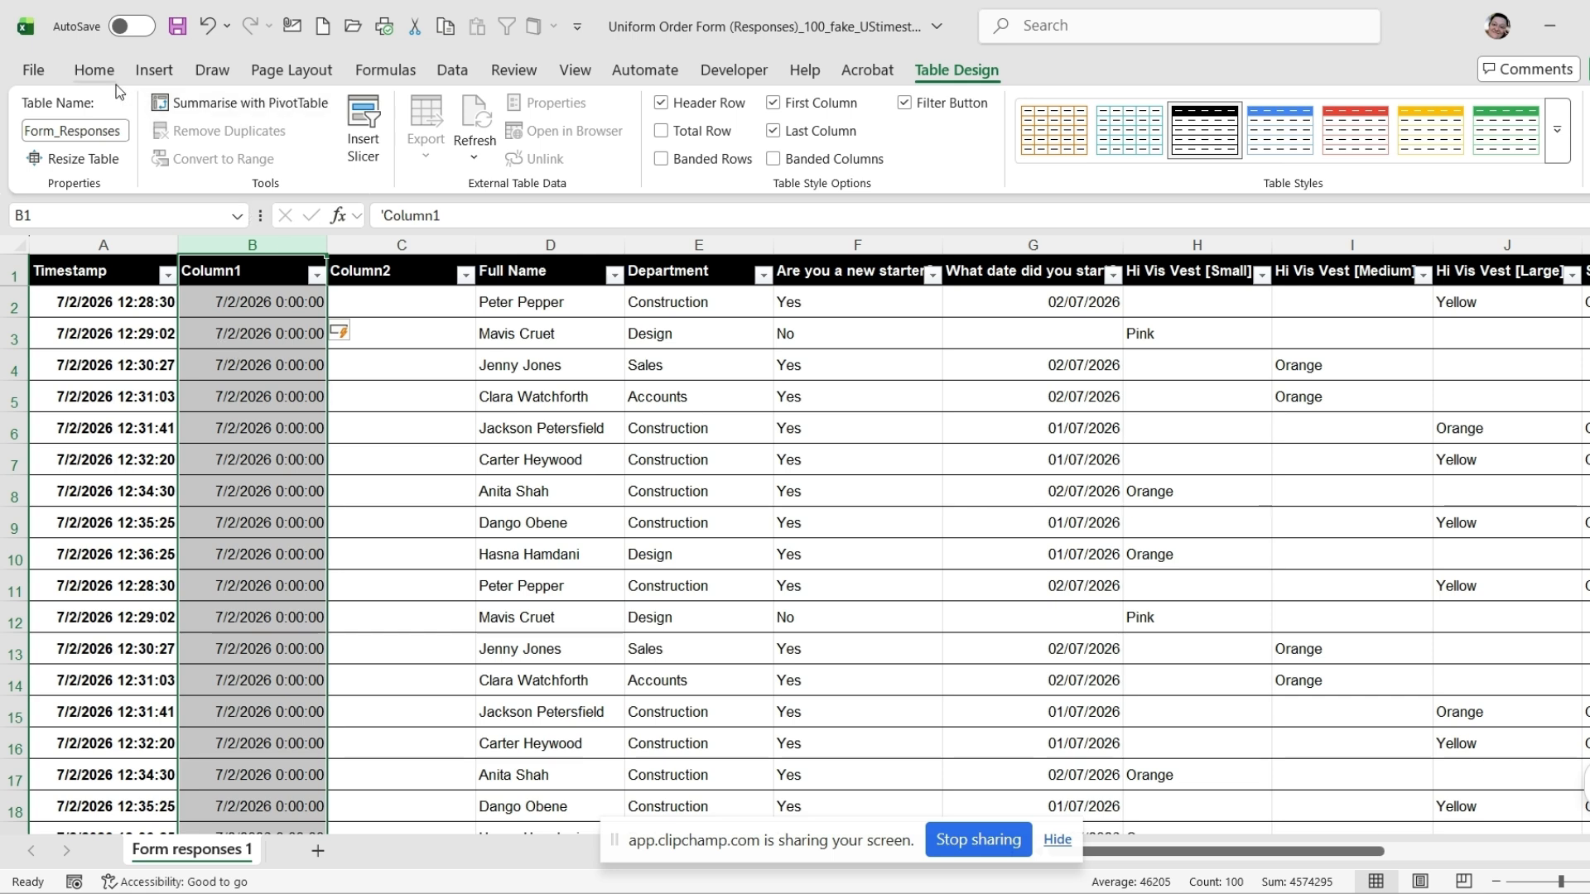
{"action": "left_click", "coordinate": [94, 71]}
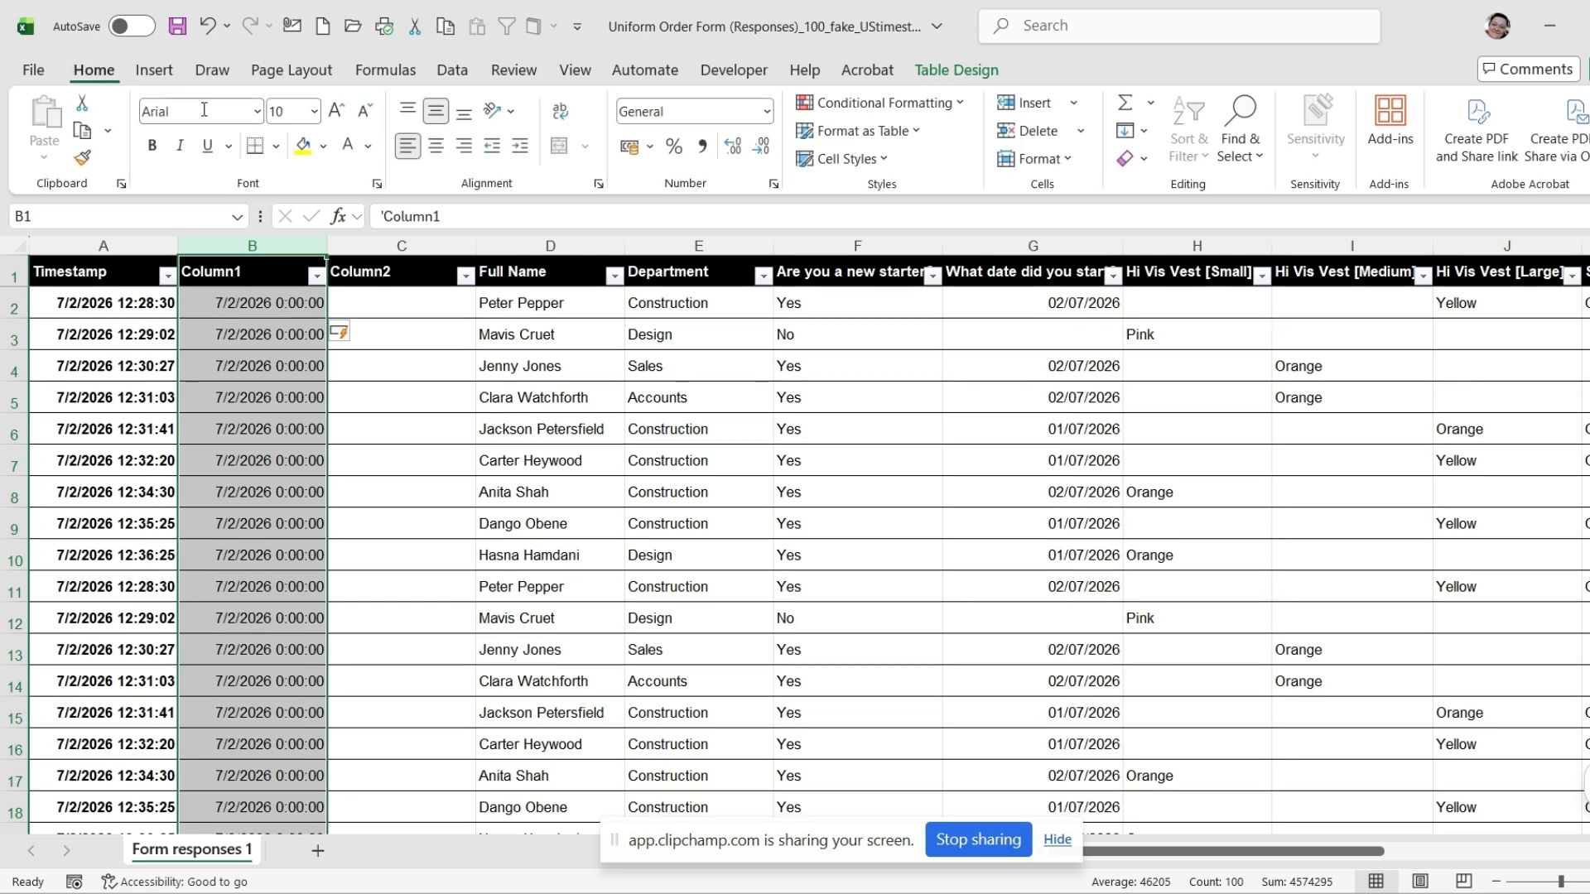
{"action": "left_click", "coordinate": [767, 111]}
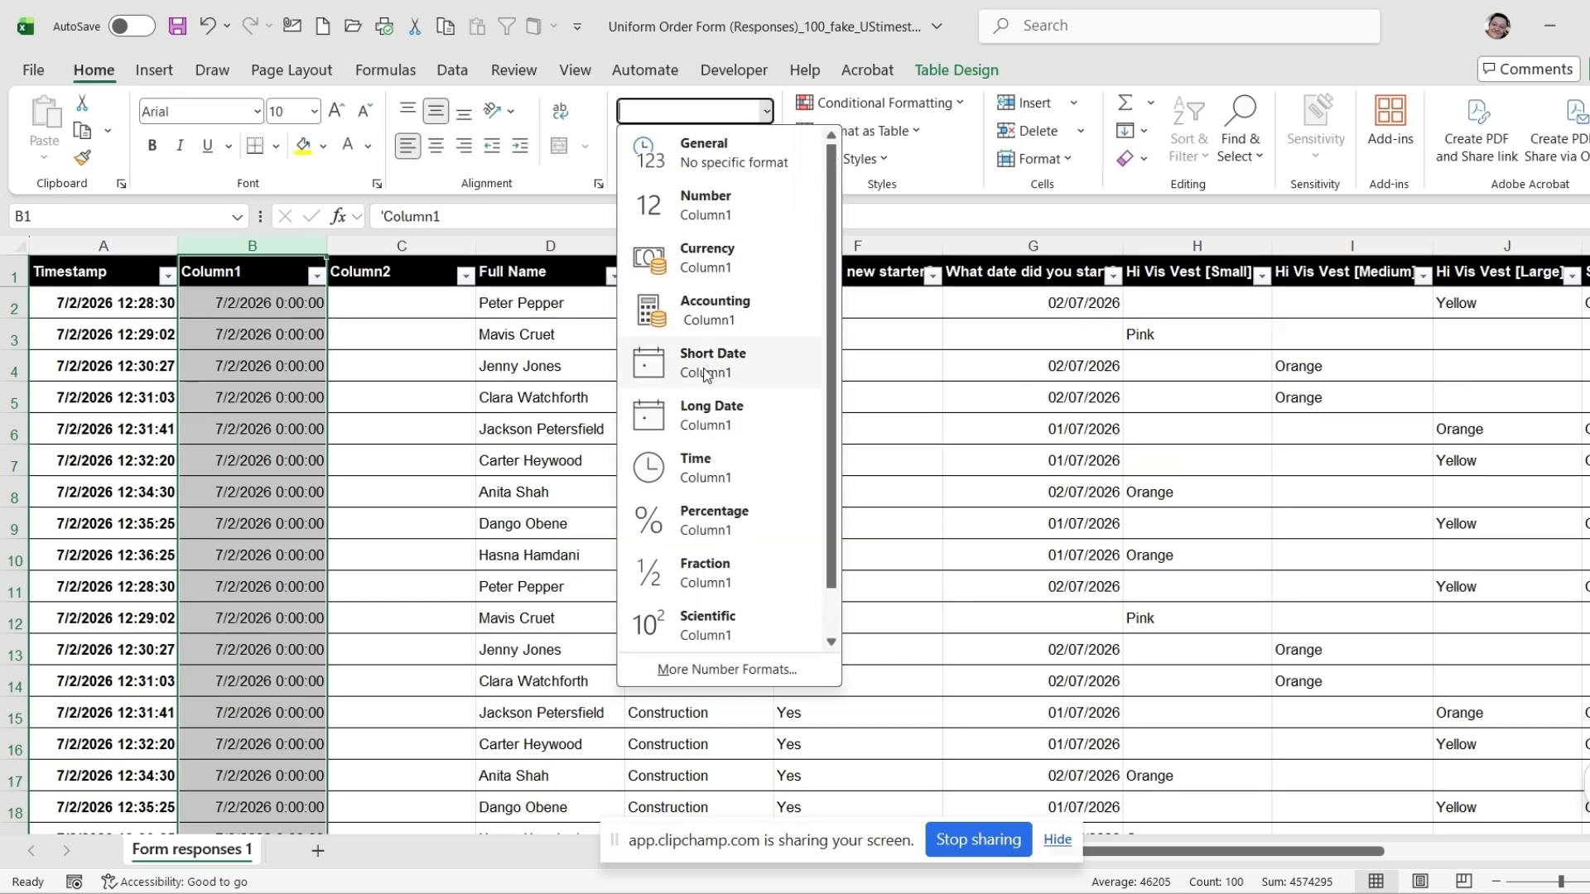
{"action": "left_click", "coordinate": [717, 373]}
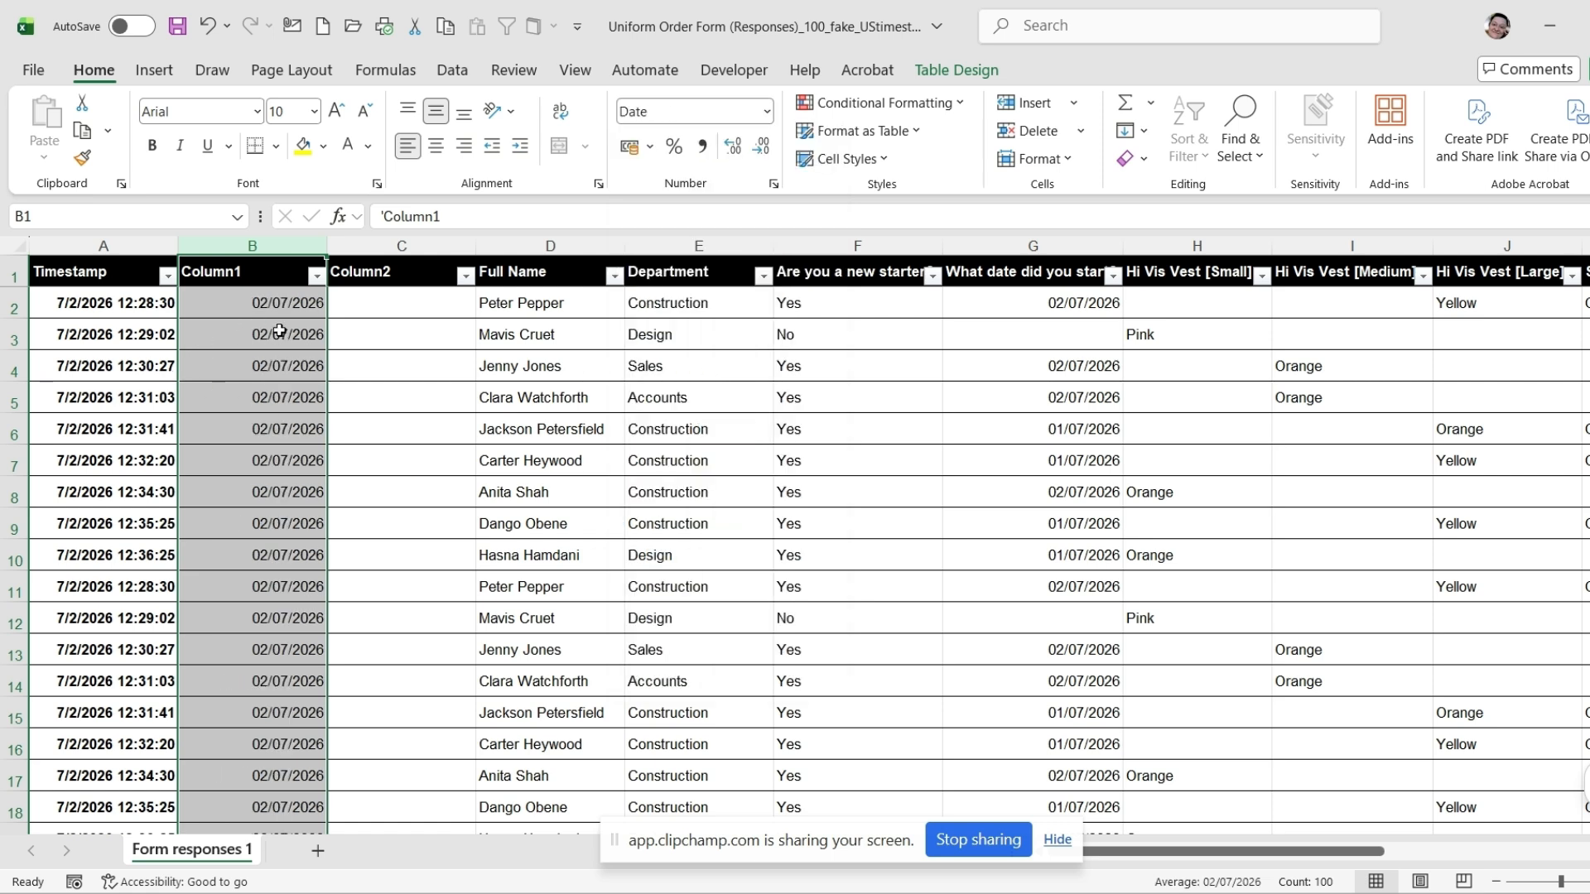
{"action": "left_click", "coordinate": [767, 113]}
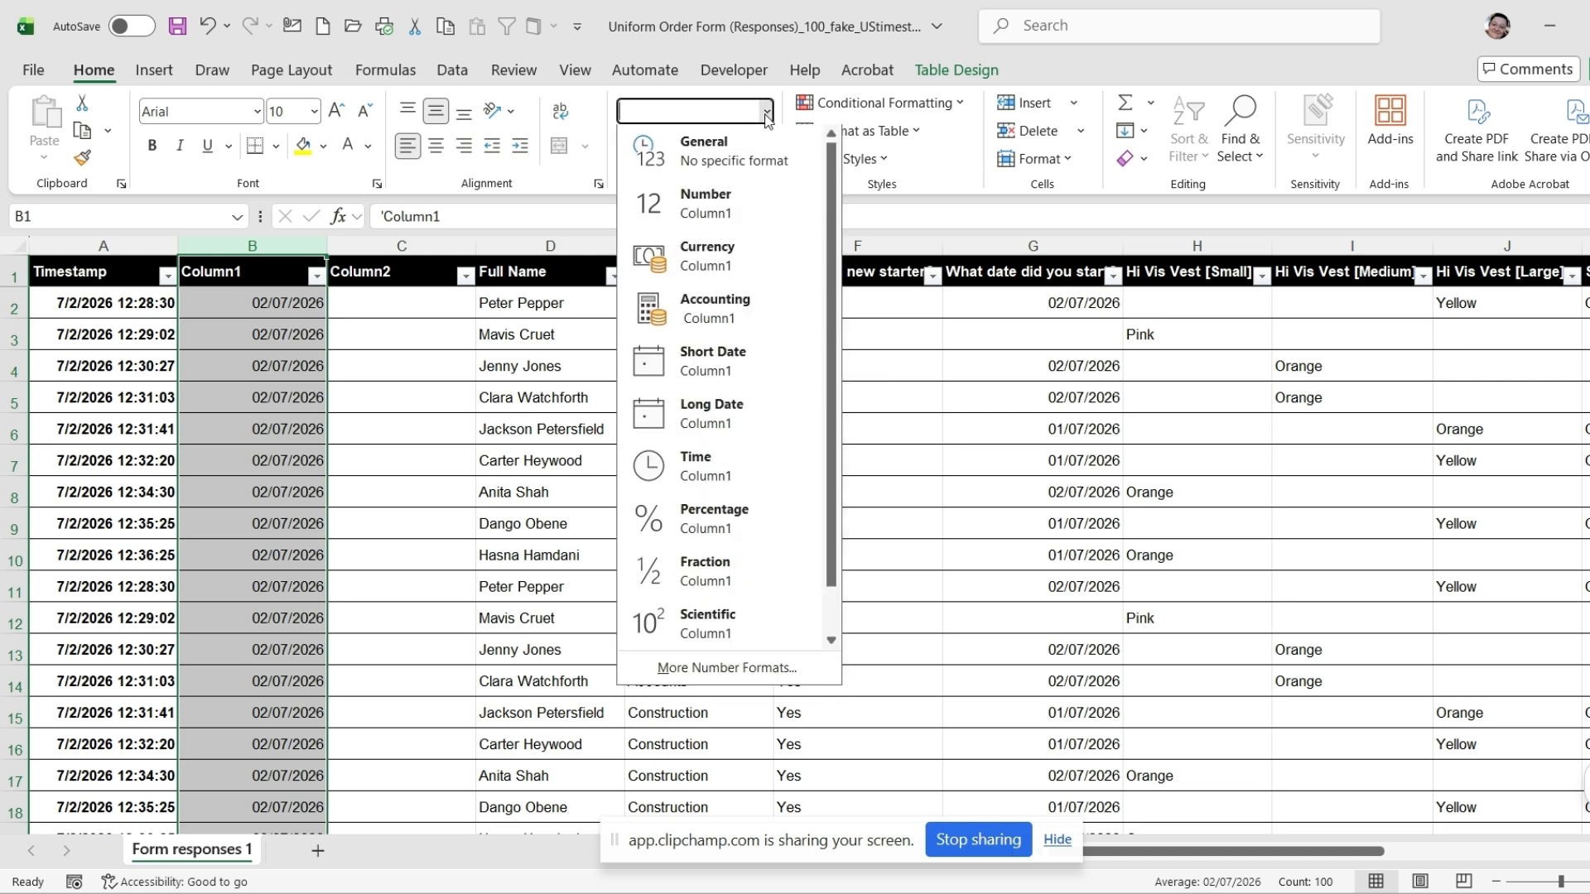
{"action": "left_click", "coordinate": [685, 419]}
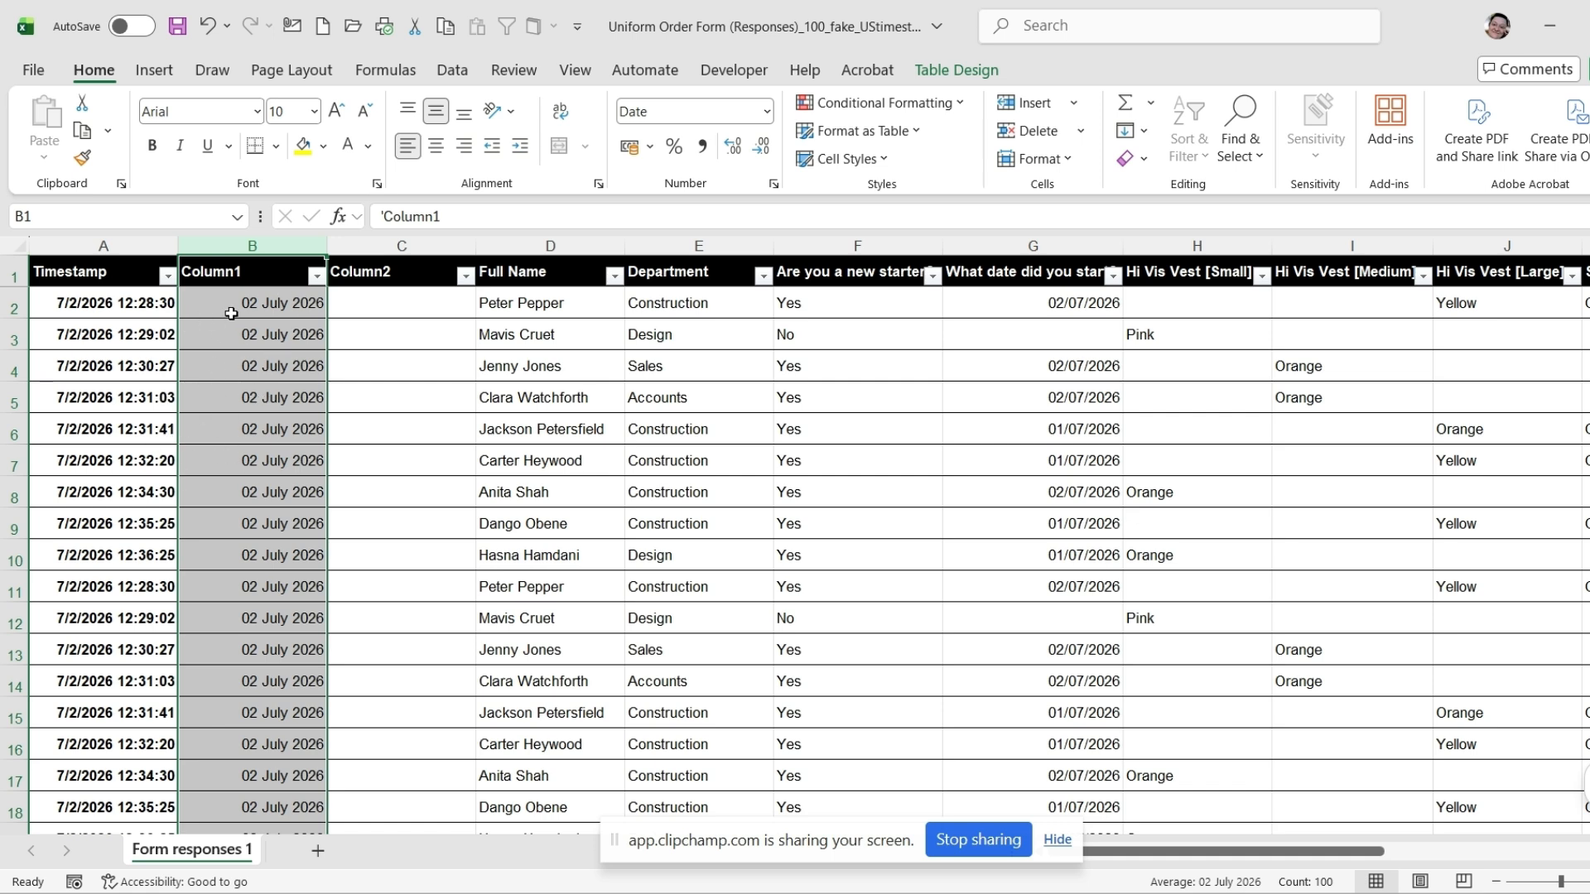
- Rename the Column1 header to "Date Form Completed"
{"action": "left_click", "coordinate": [237, 281]}
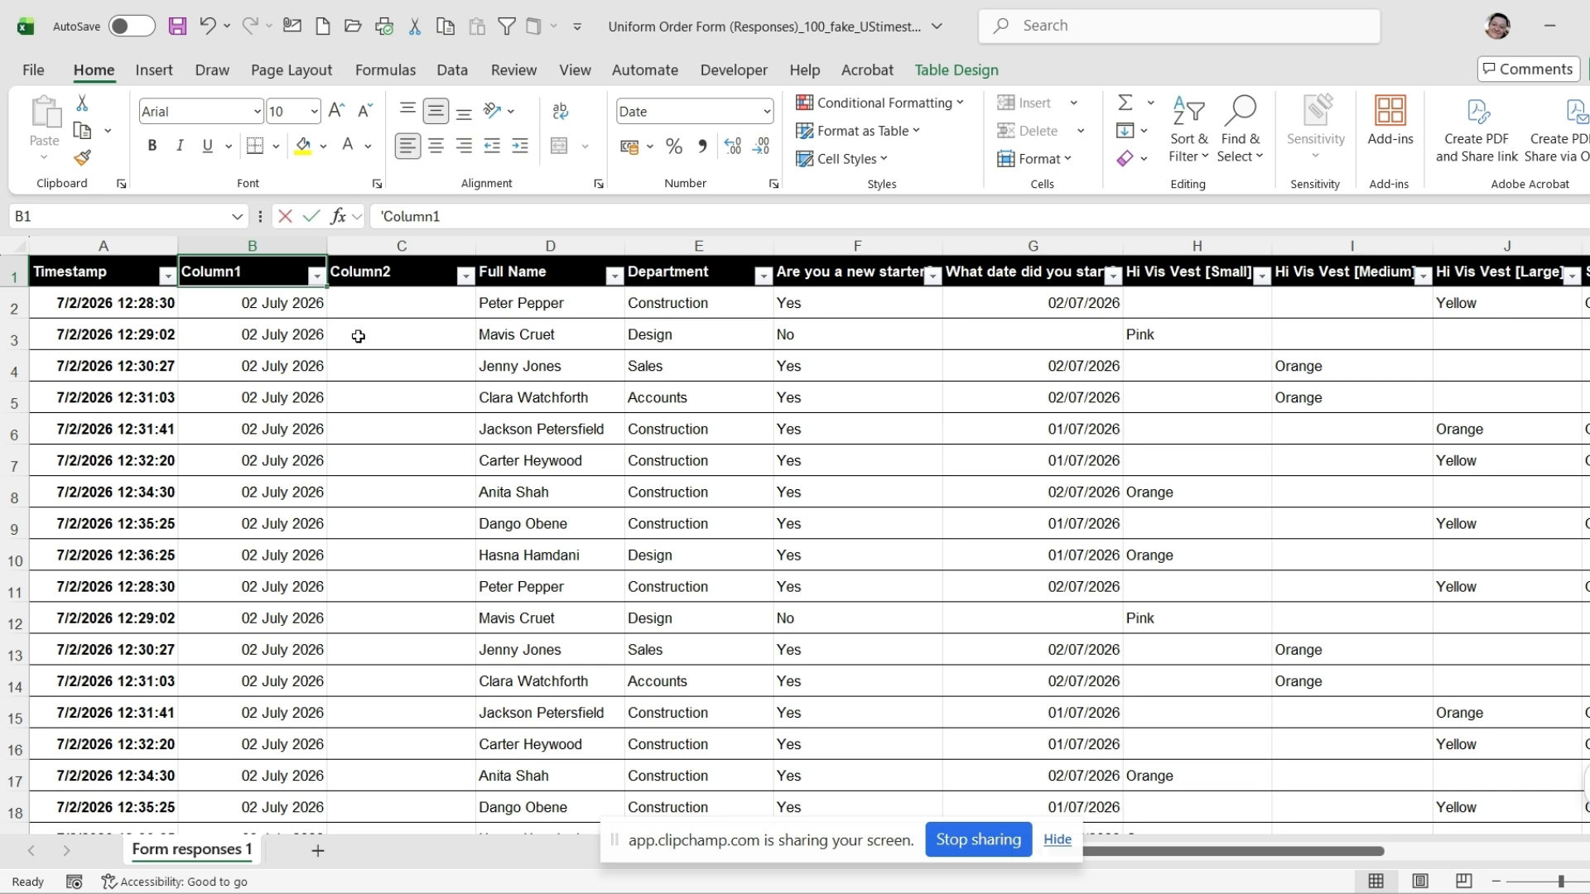
{"action": "type", "text": "Date Form"}
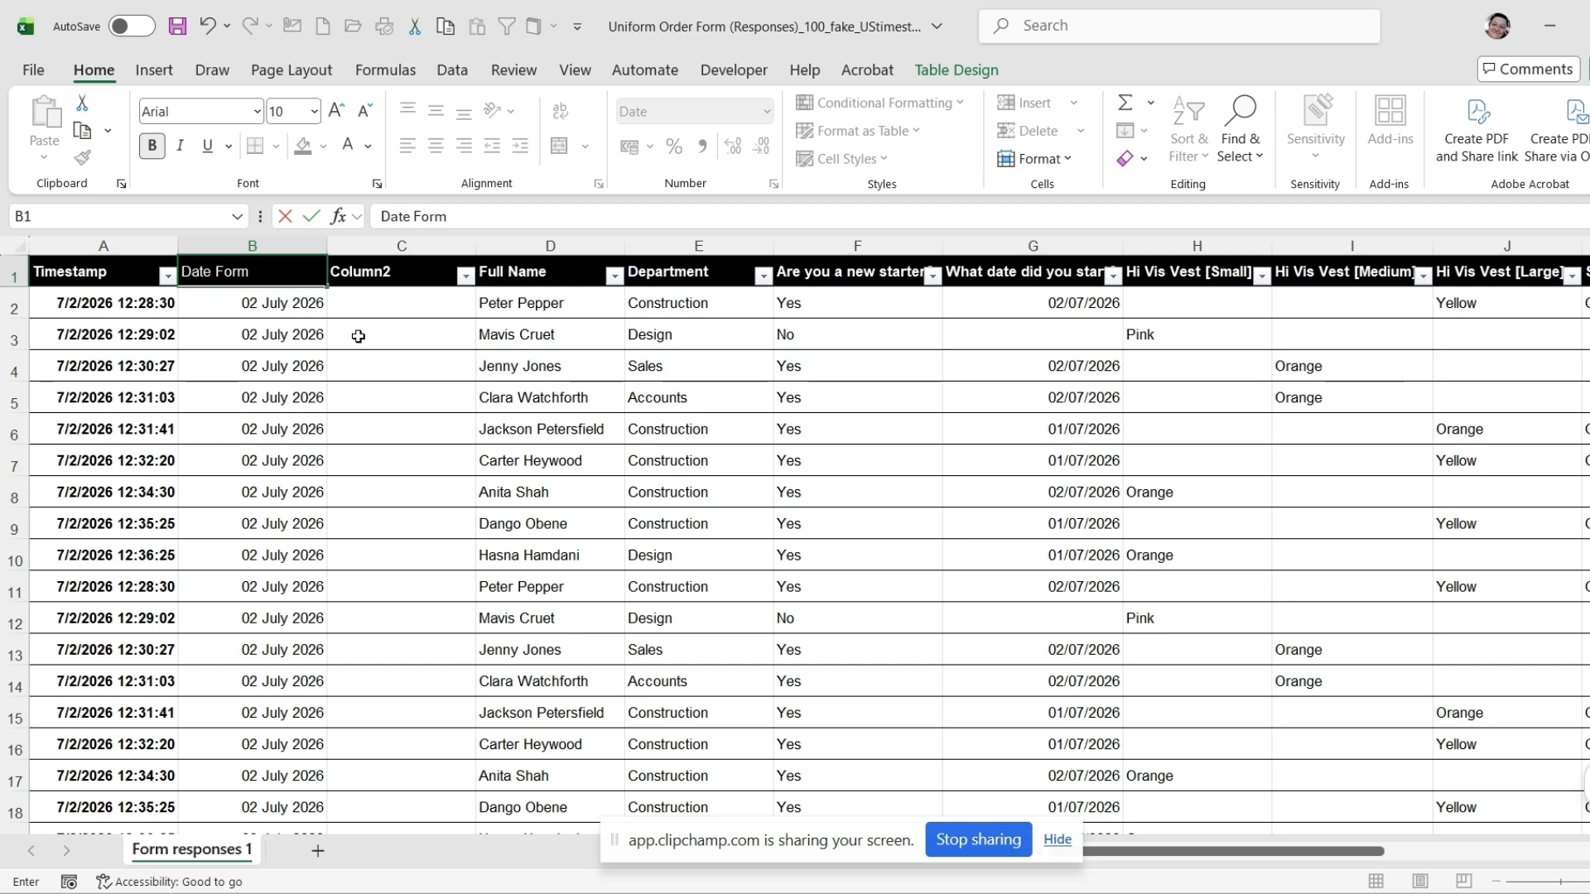
{"action": "type", "text": " Completed"}
{"action": "left_click", "coordinate": [381, 299]}
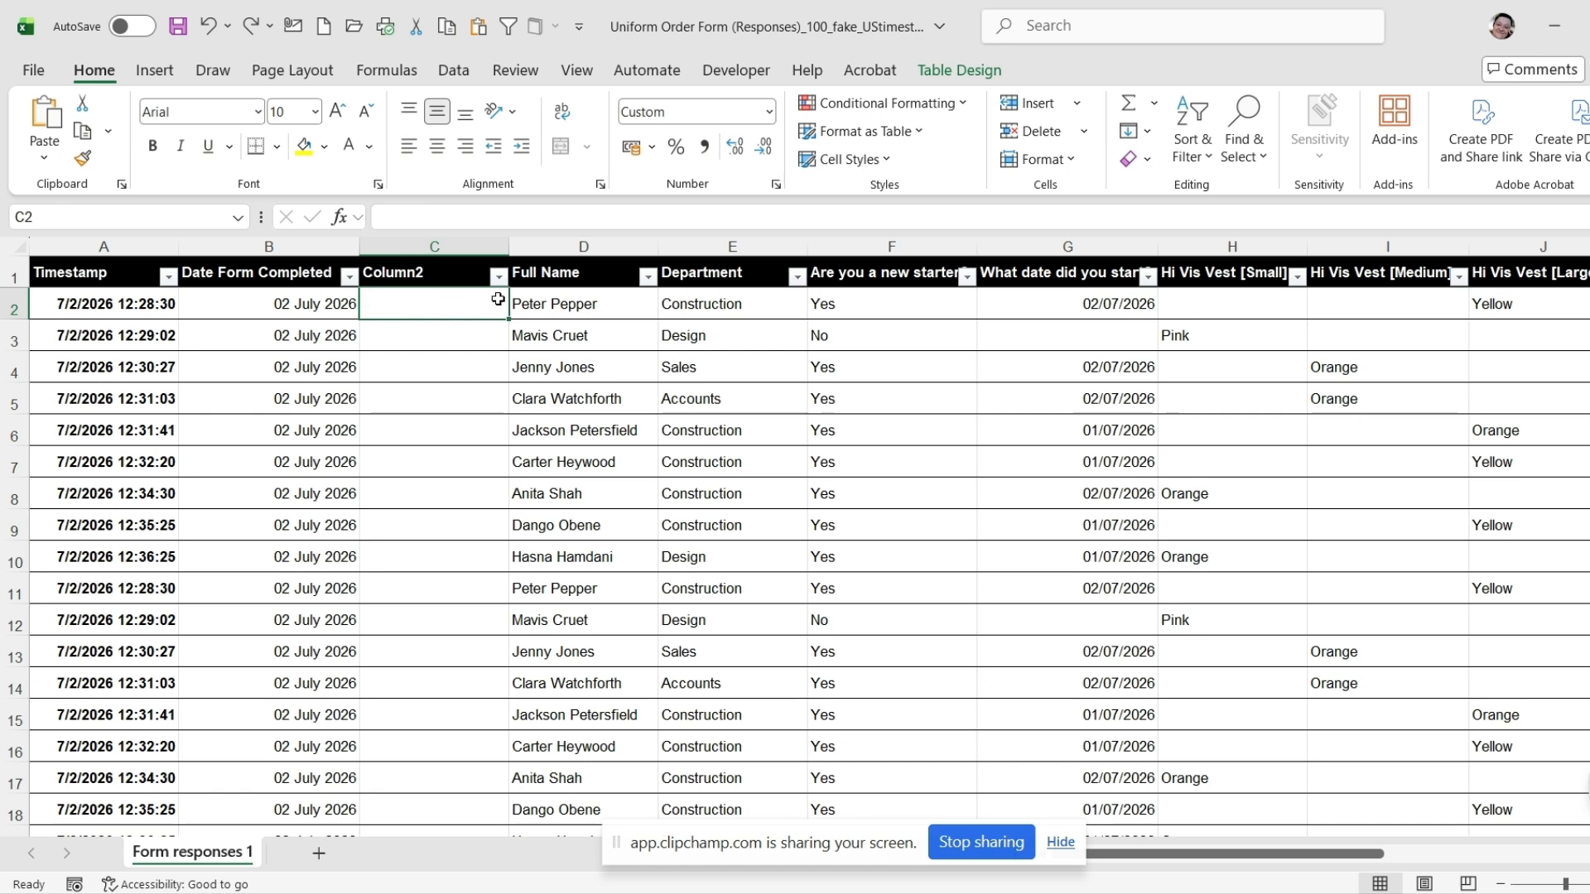
{"action": "type", "text": "=i"}
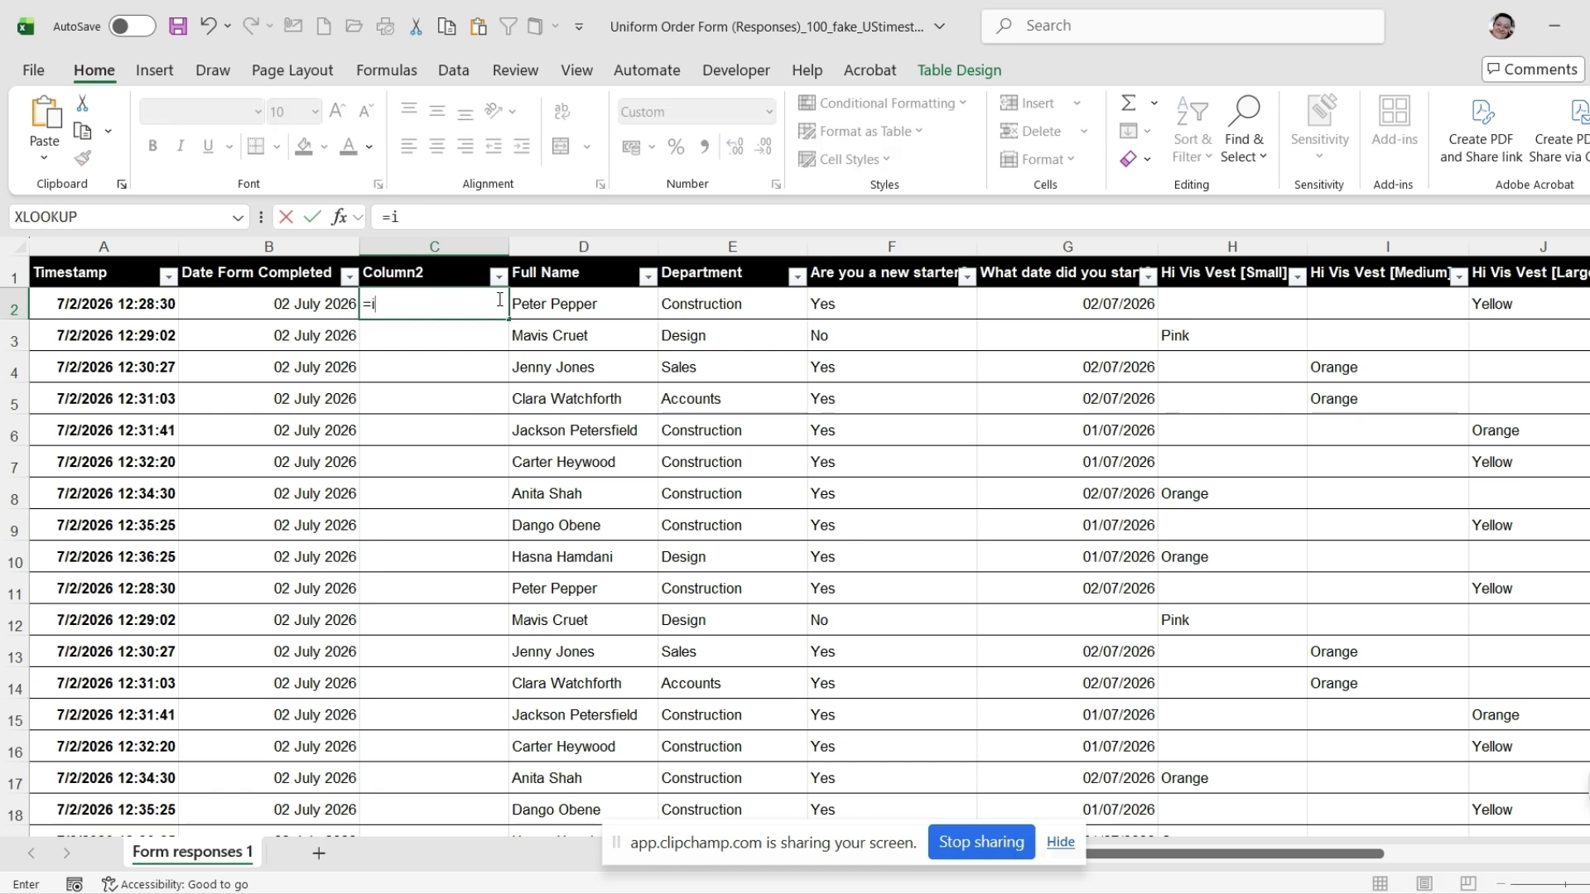
{"action": "key", "text": "BackSpace"}
{"action": "type", "text": "A2"}
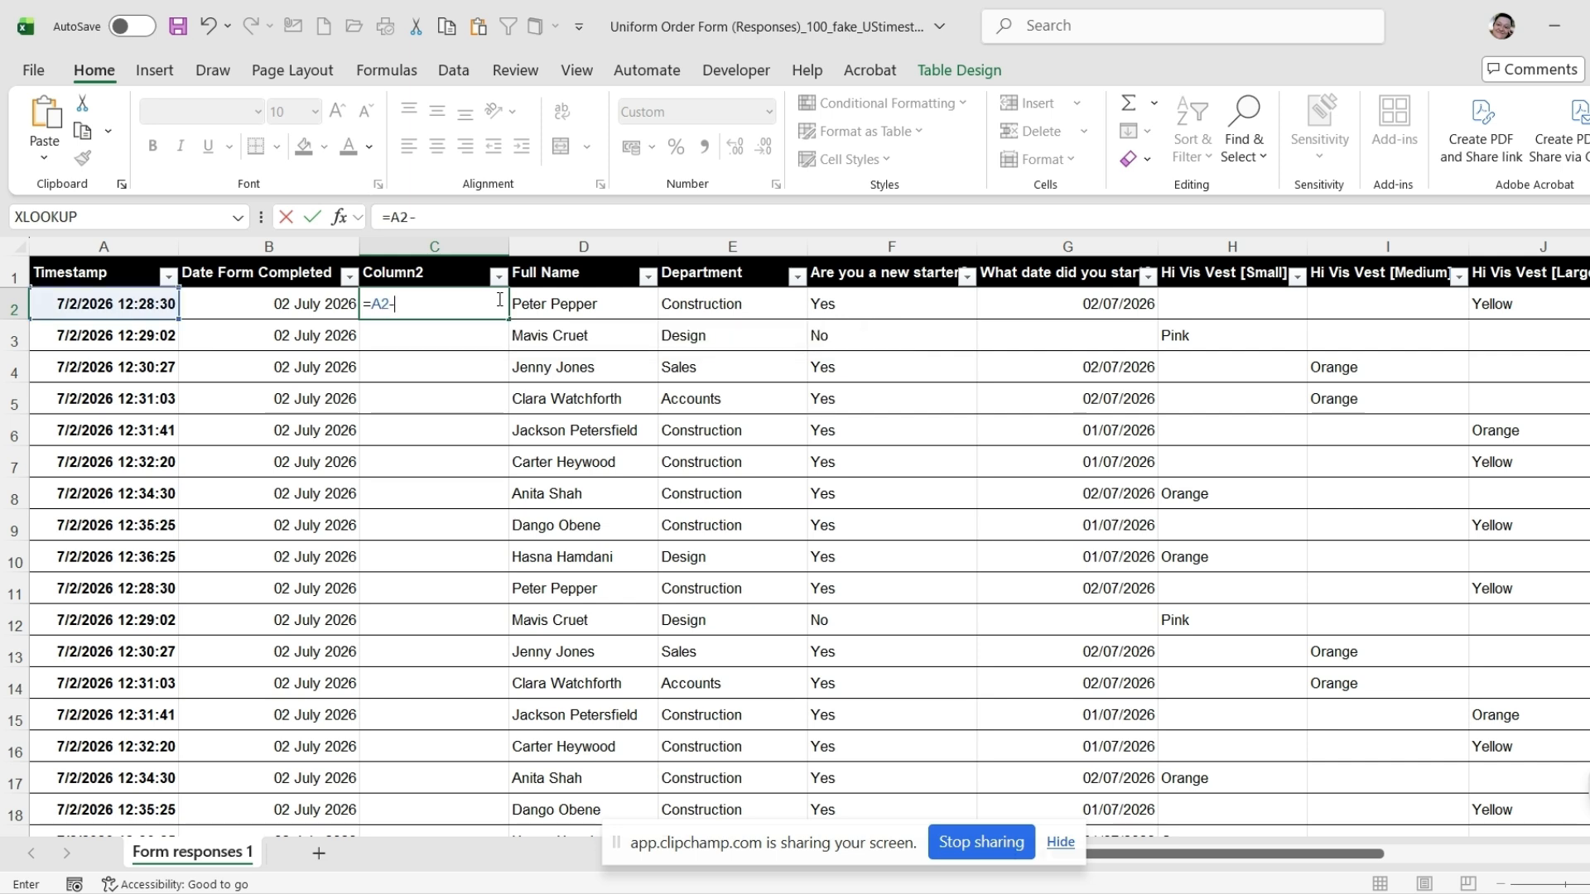
{"action": "type", "text": "-int"}
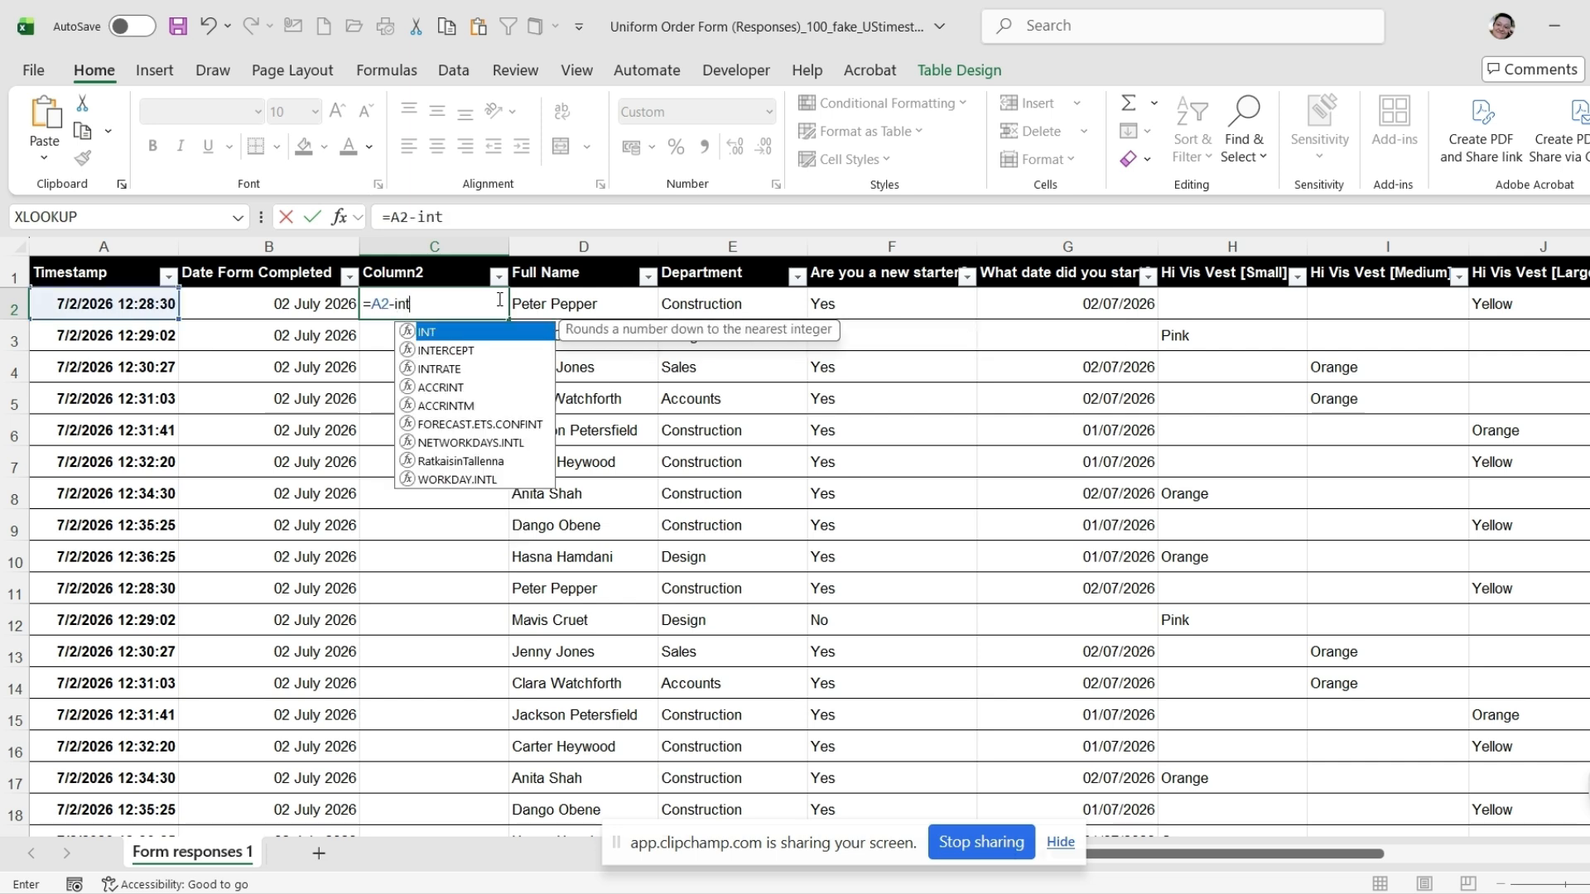
{"action": "type", "text": "("}
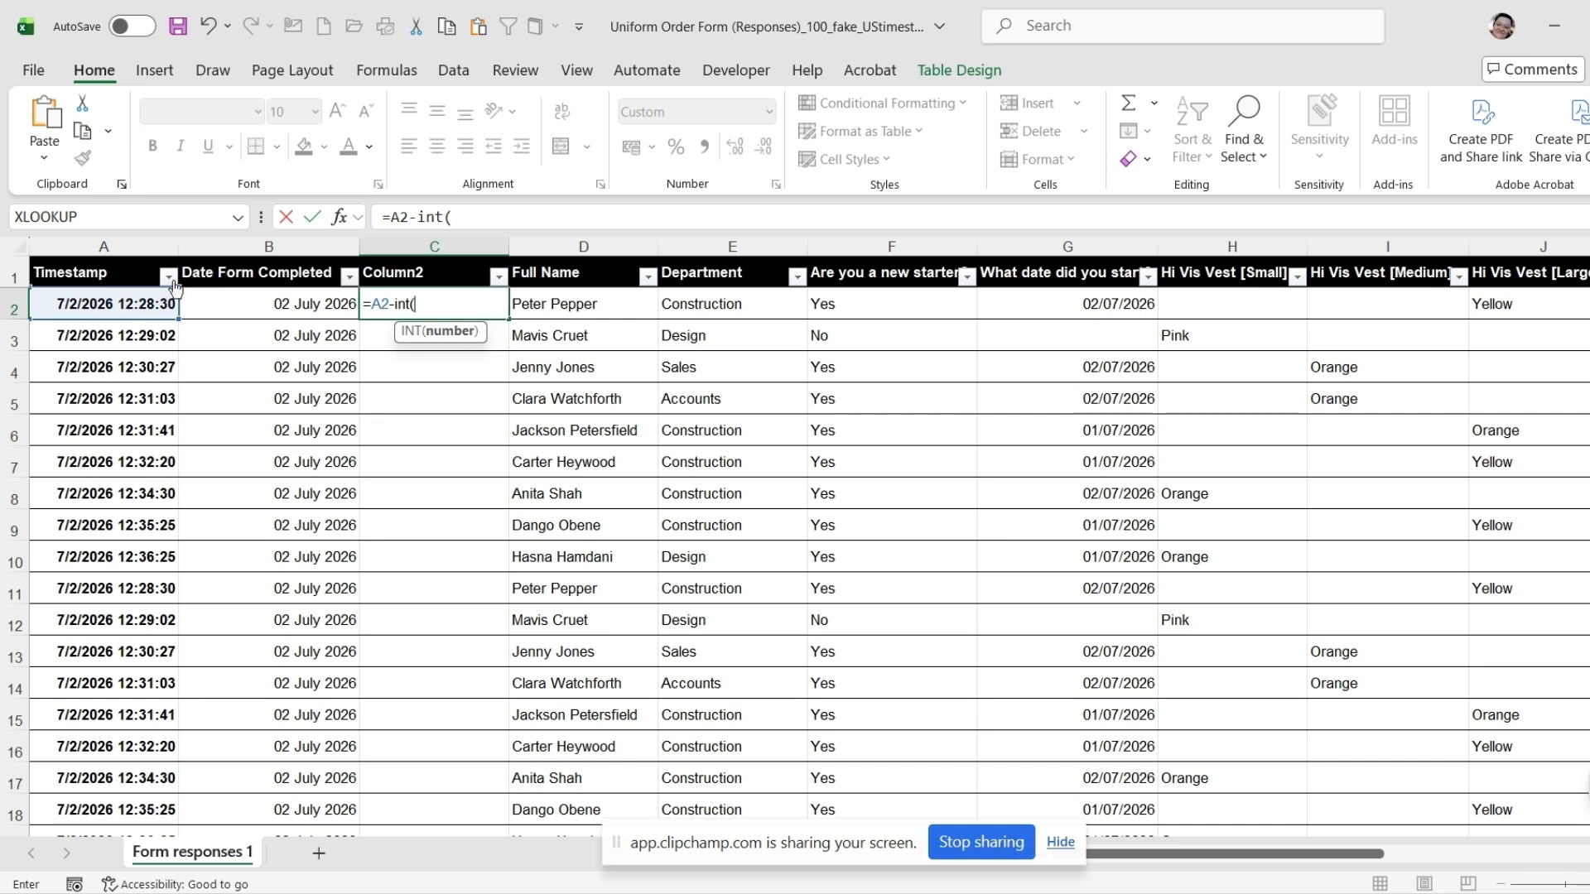
{"action": "left_click", "coordinate": [110, 304]}
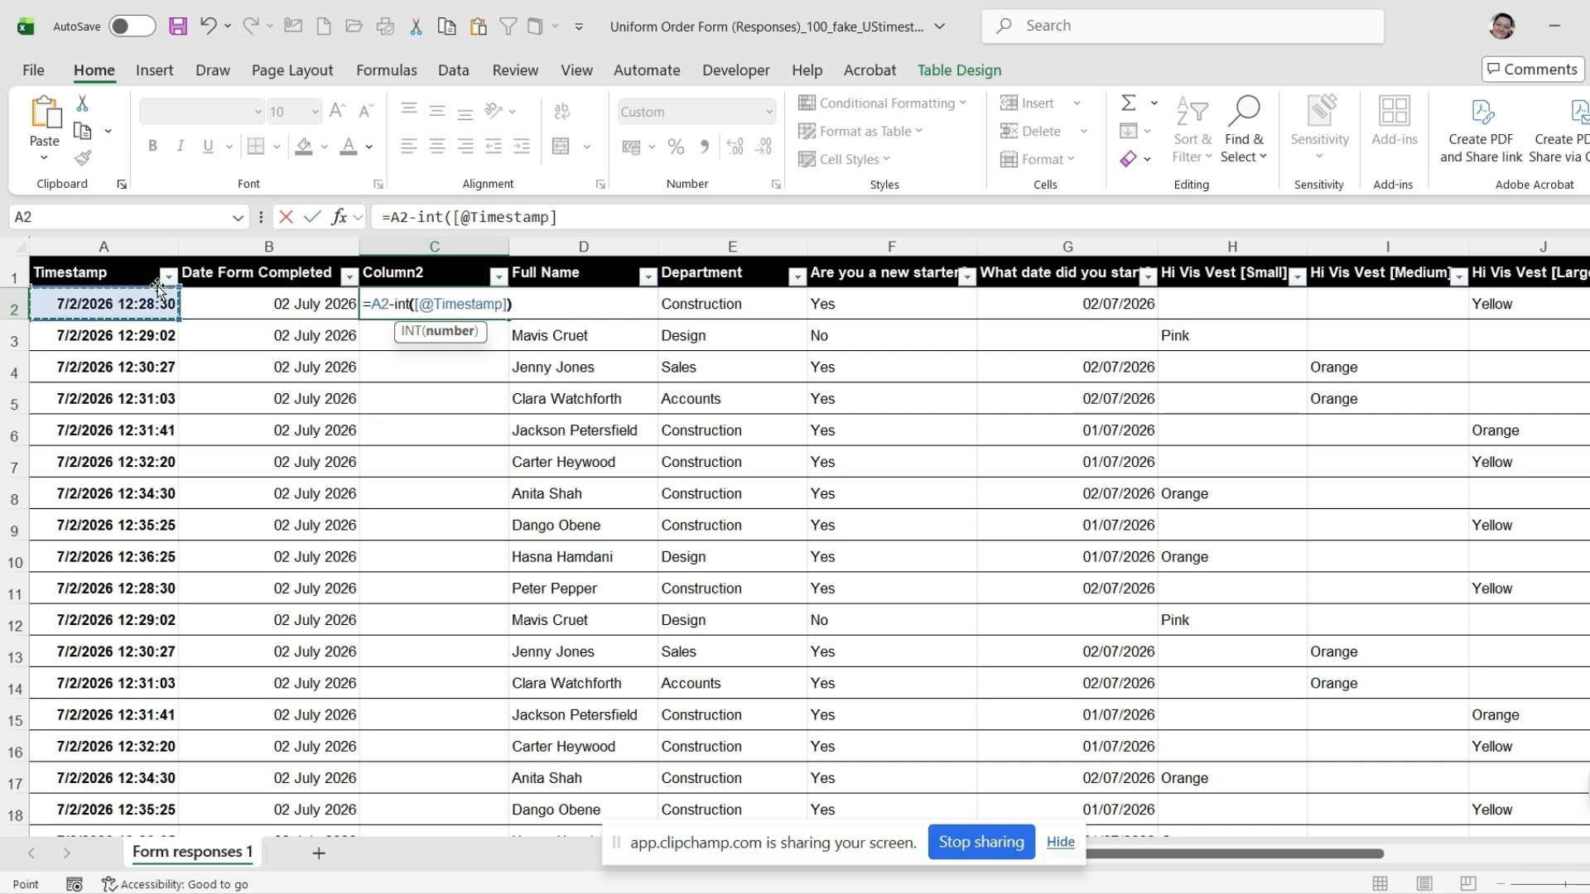
{"action": "type", "text": ")"}
{"action": "key", "text": "Return"}
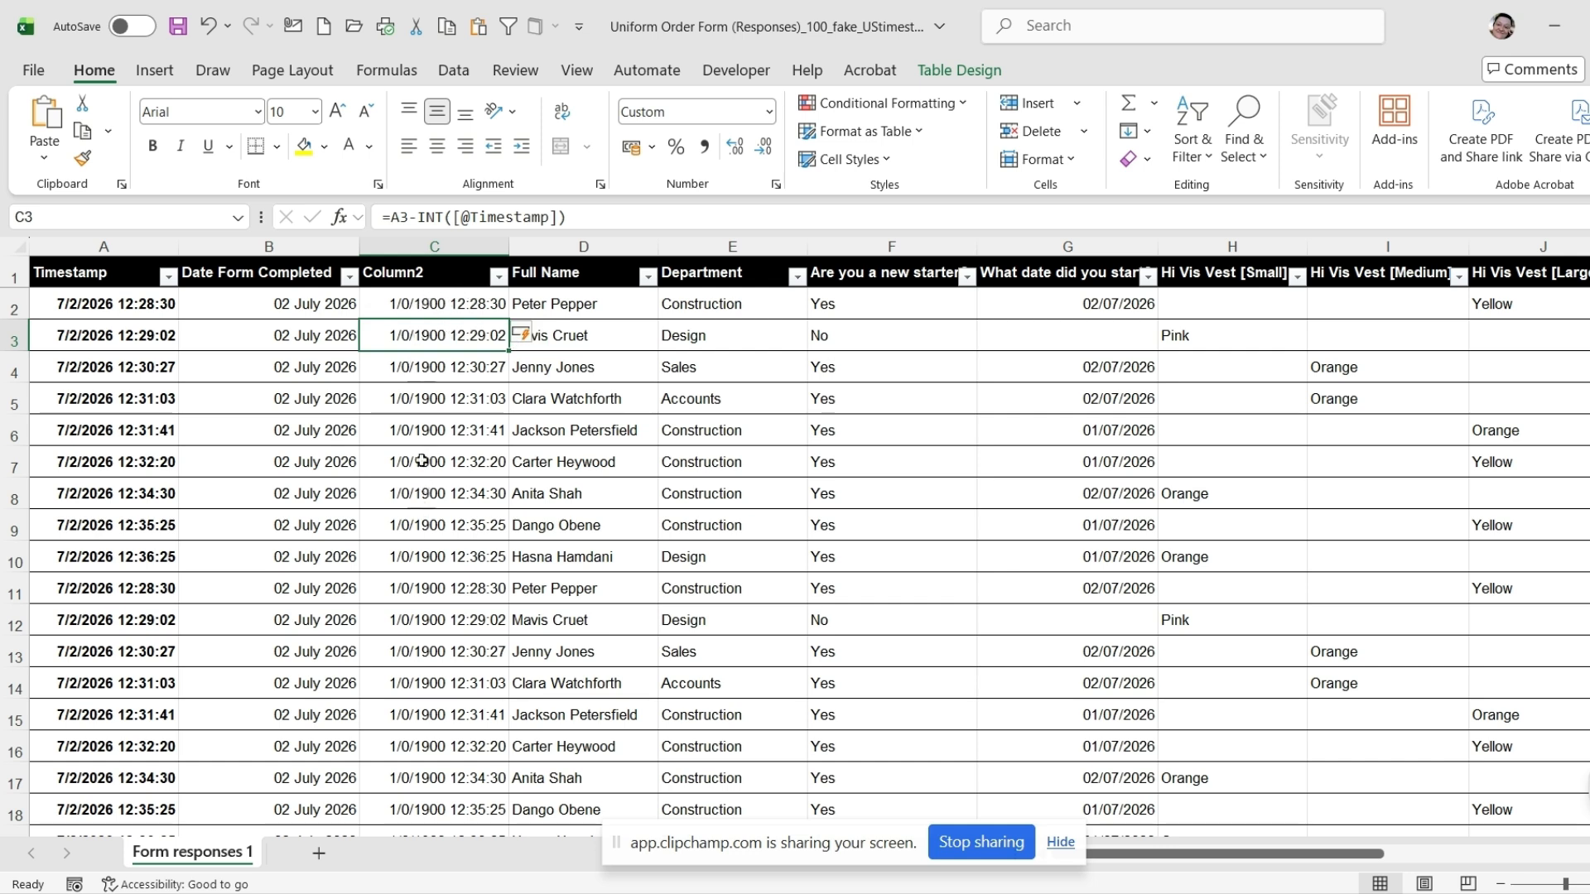
- Apply the Time number format to the whole of Column2
{"action": "left_click", "coordinate": [452, 245]}
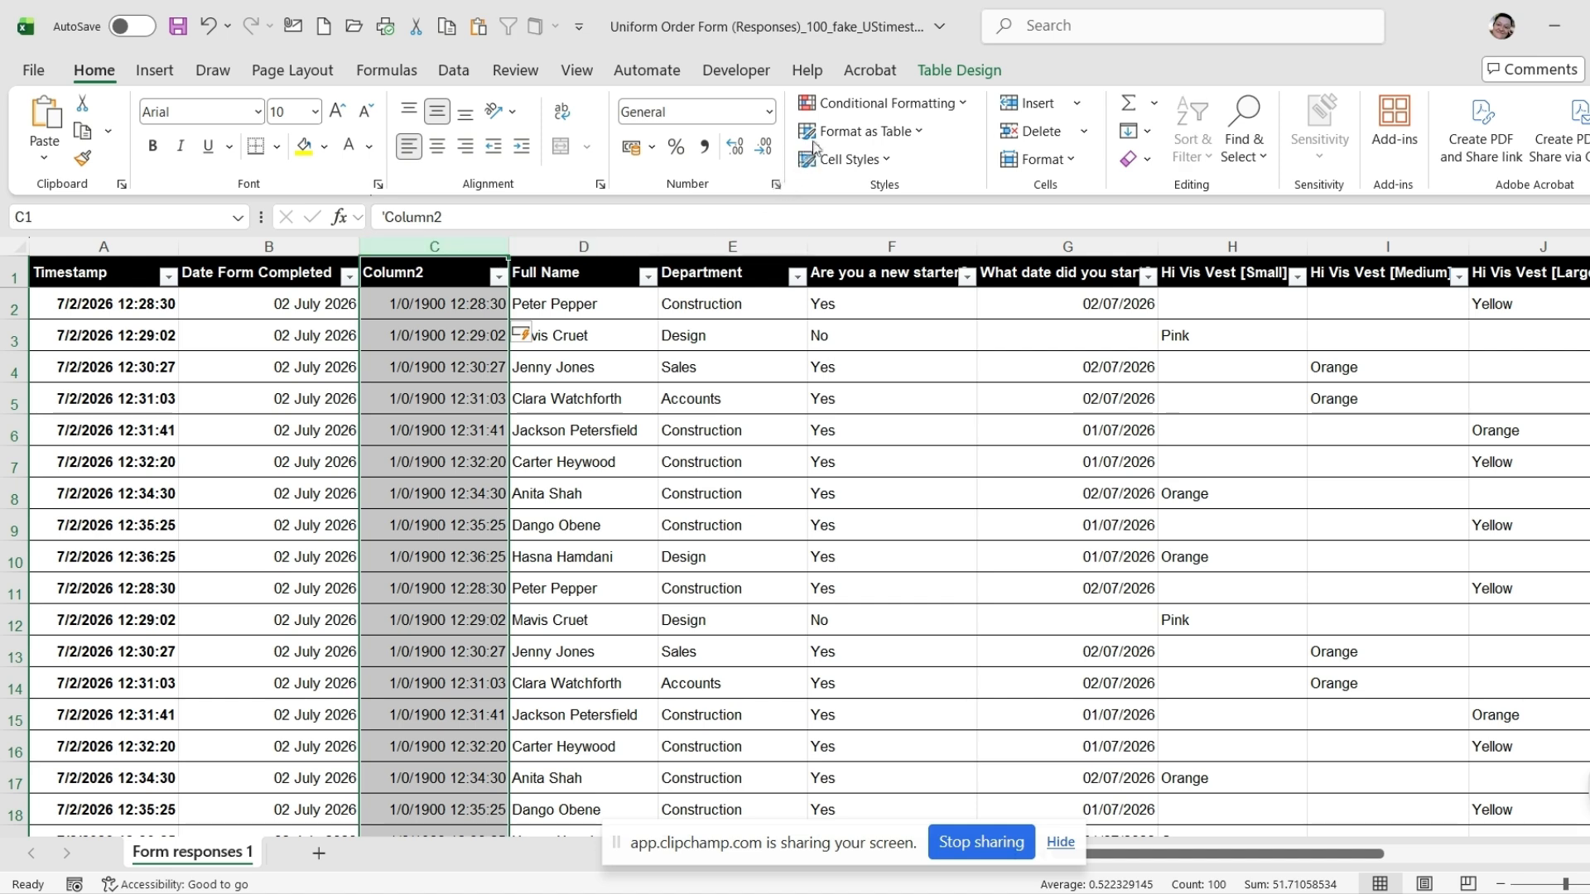
{"action": "left_click", "coordinate": [769, 113]}
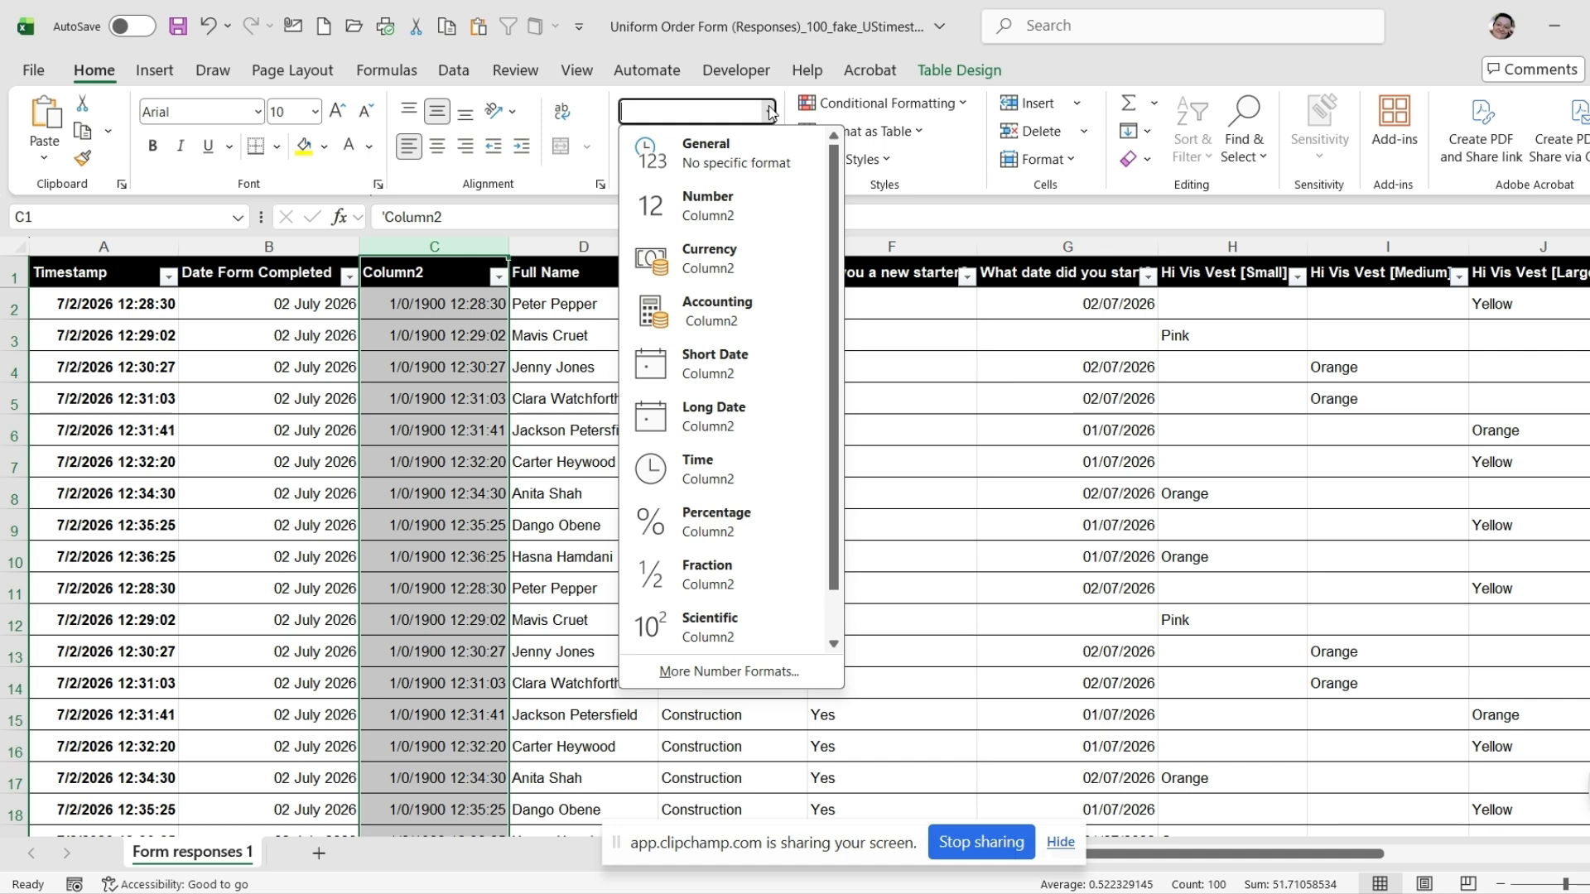
{"action": "left_click", "coordinate": [723, 477]}
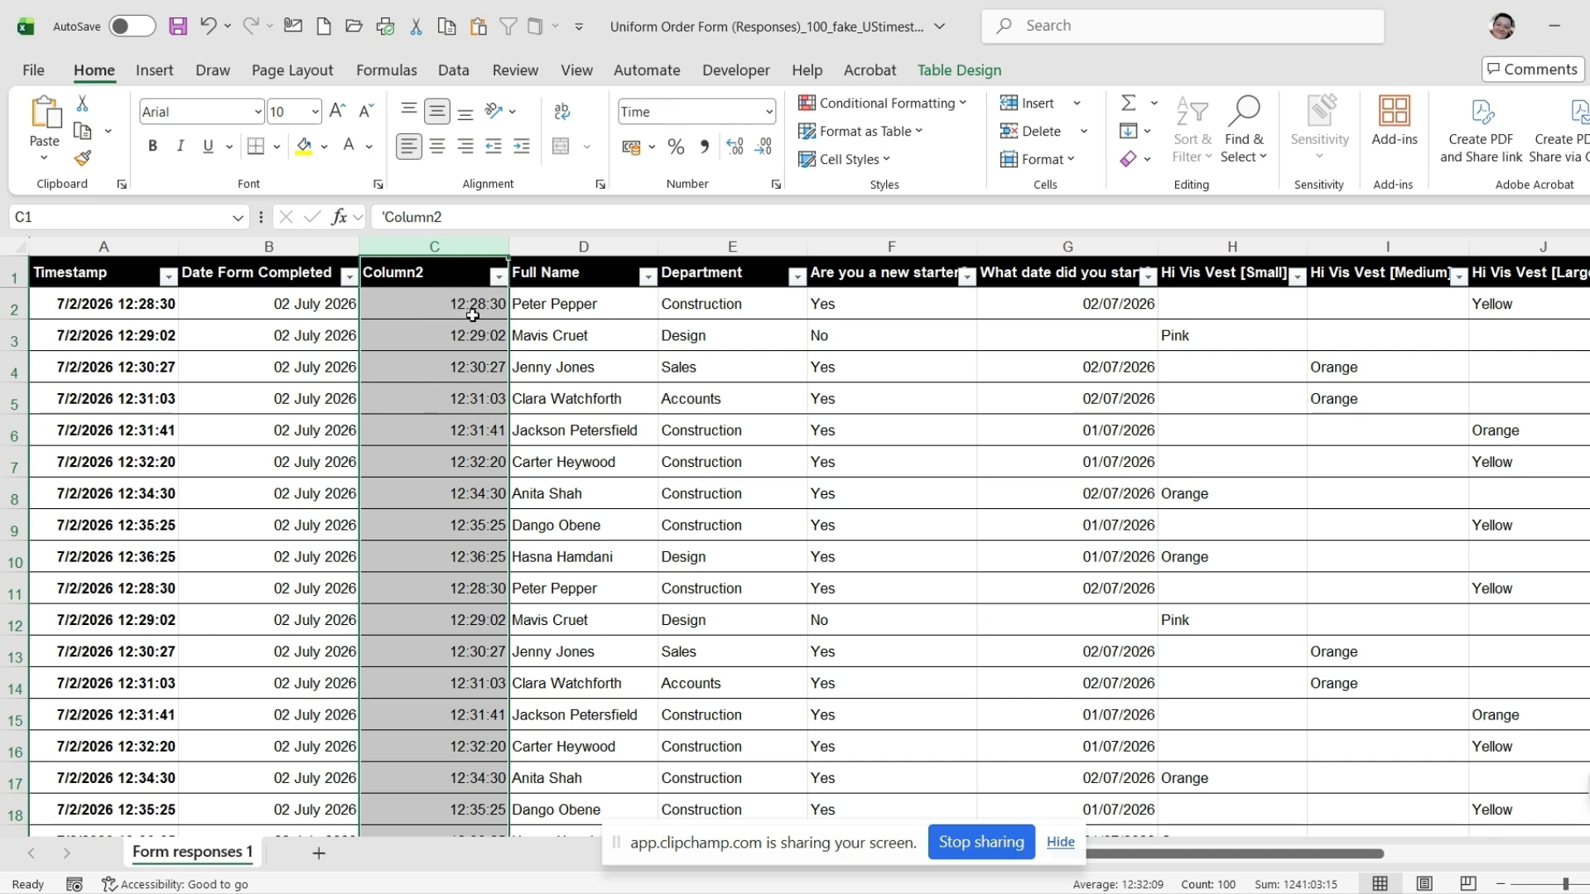
- Give Column2 the custom number format hh:mm and check the times down to the table's last row
{"action": "left_click", "coordinate": [768, 111]}
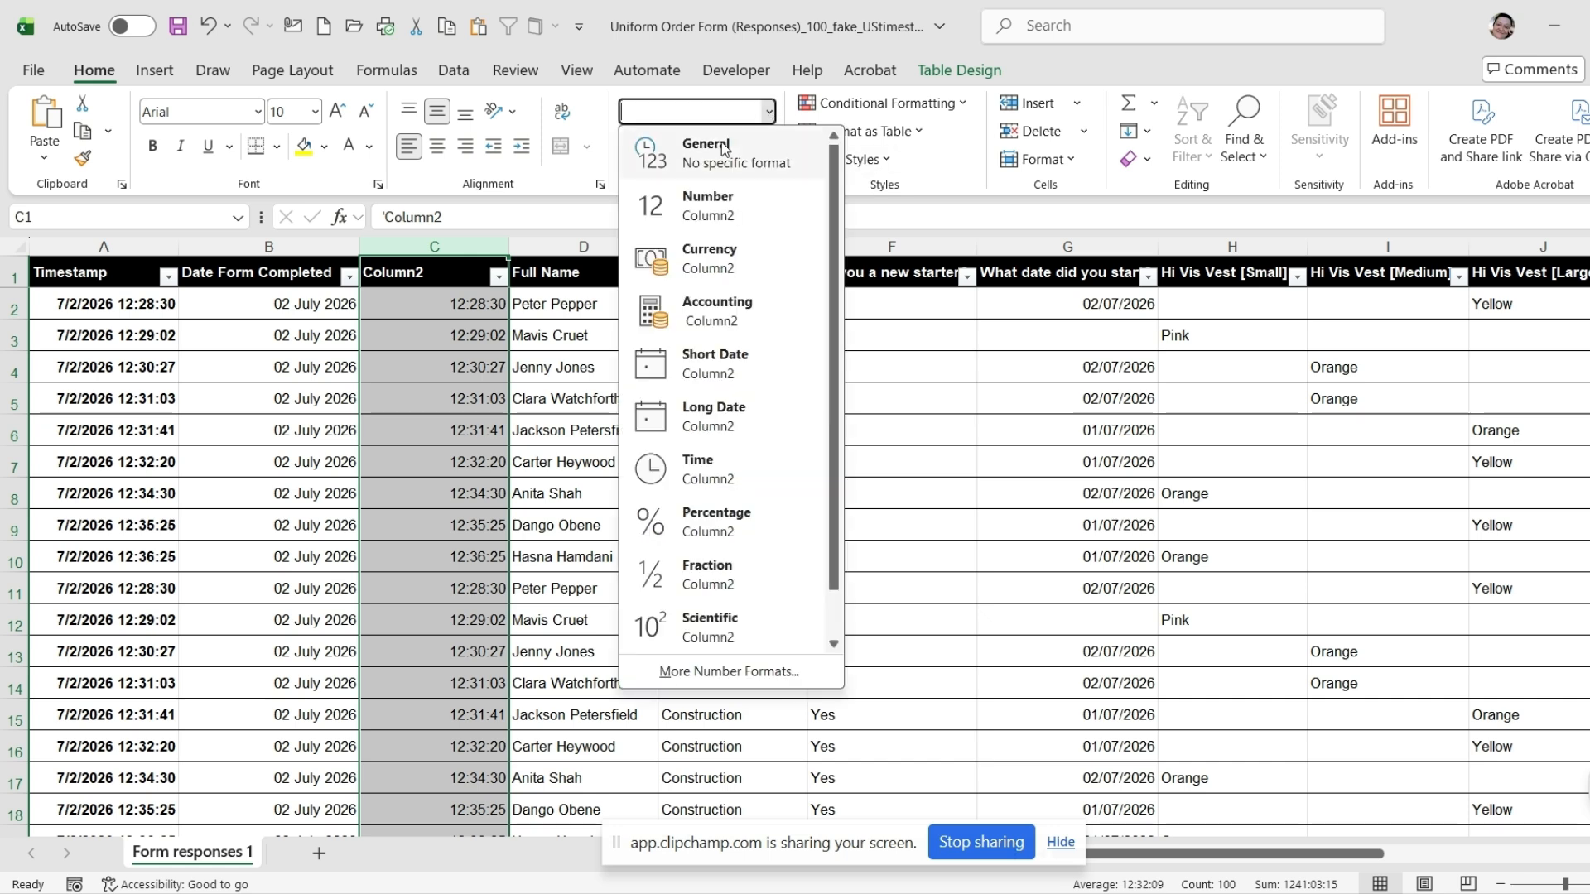
{"action": "left_click", "coordinate": [696, 672]}
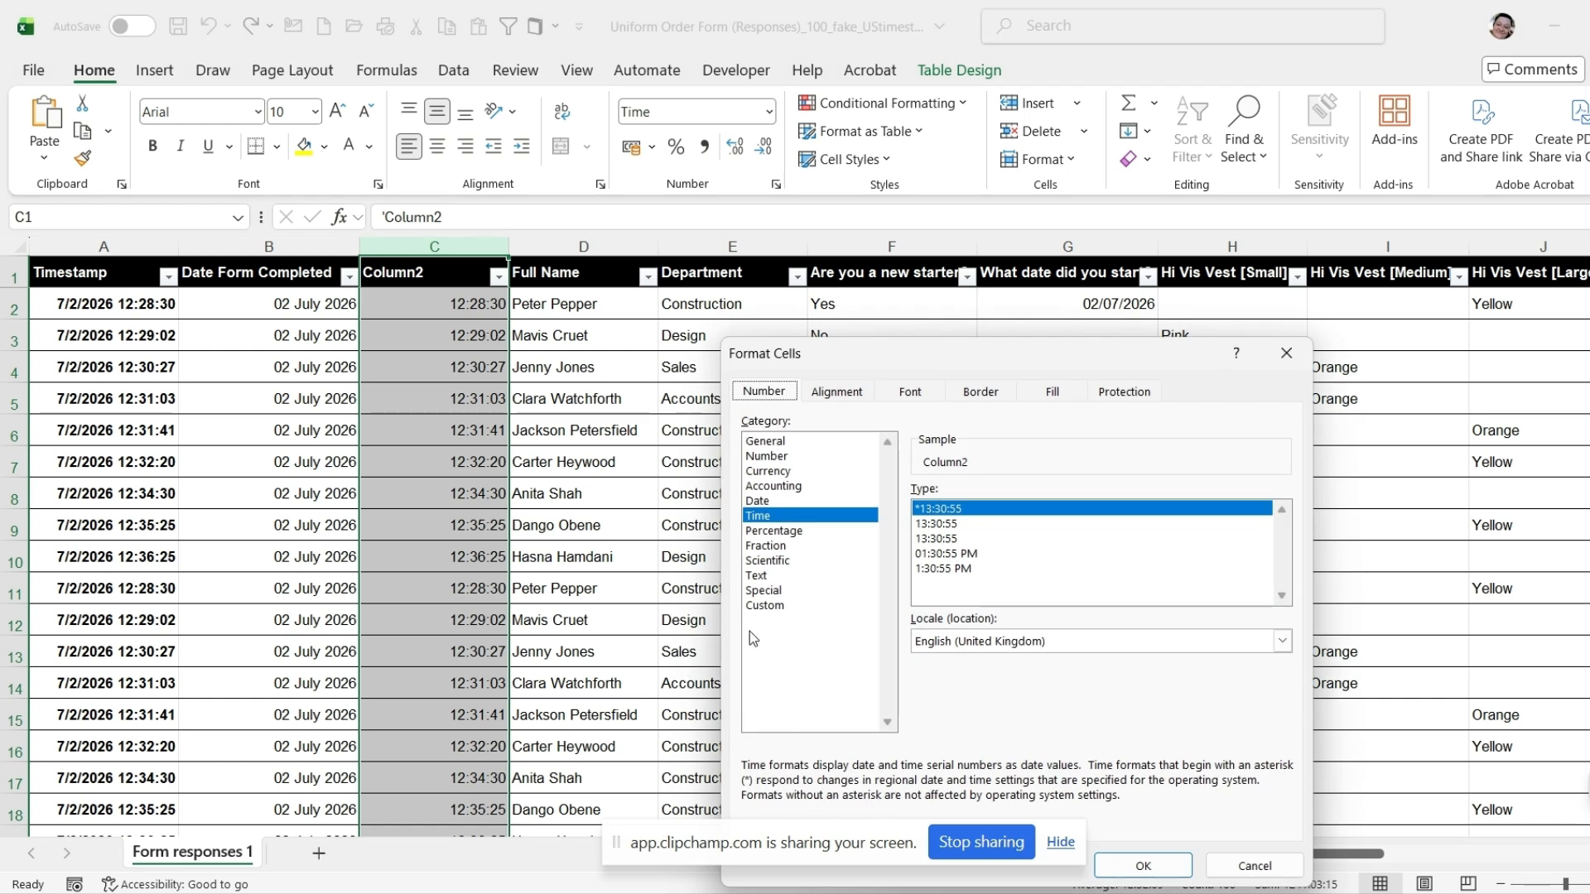
{"action": "left_click", "coordinate": [764, 606]}
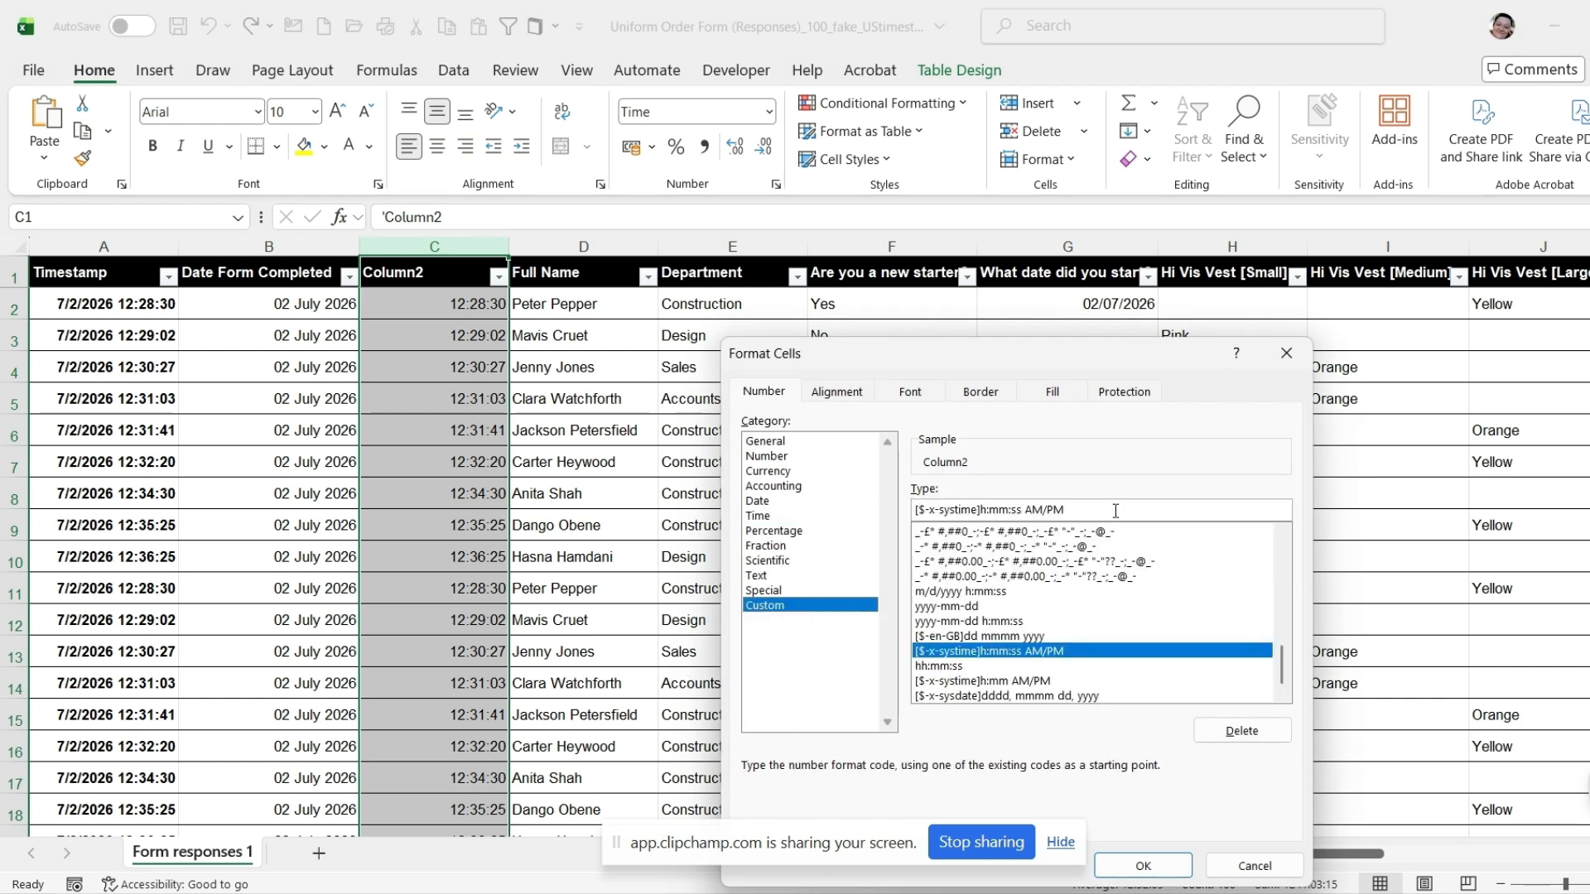
{"action": "left_click_drag", "start_coordinate": [1116, 511], "coordinate": [936, 497]}
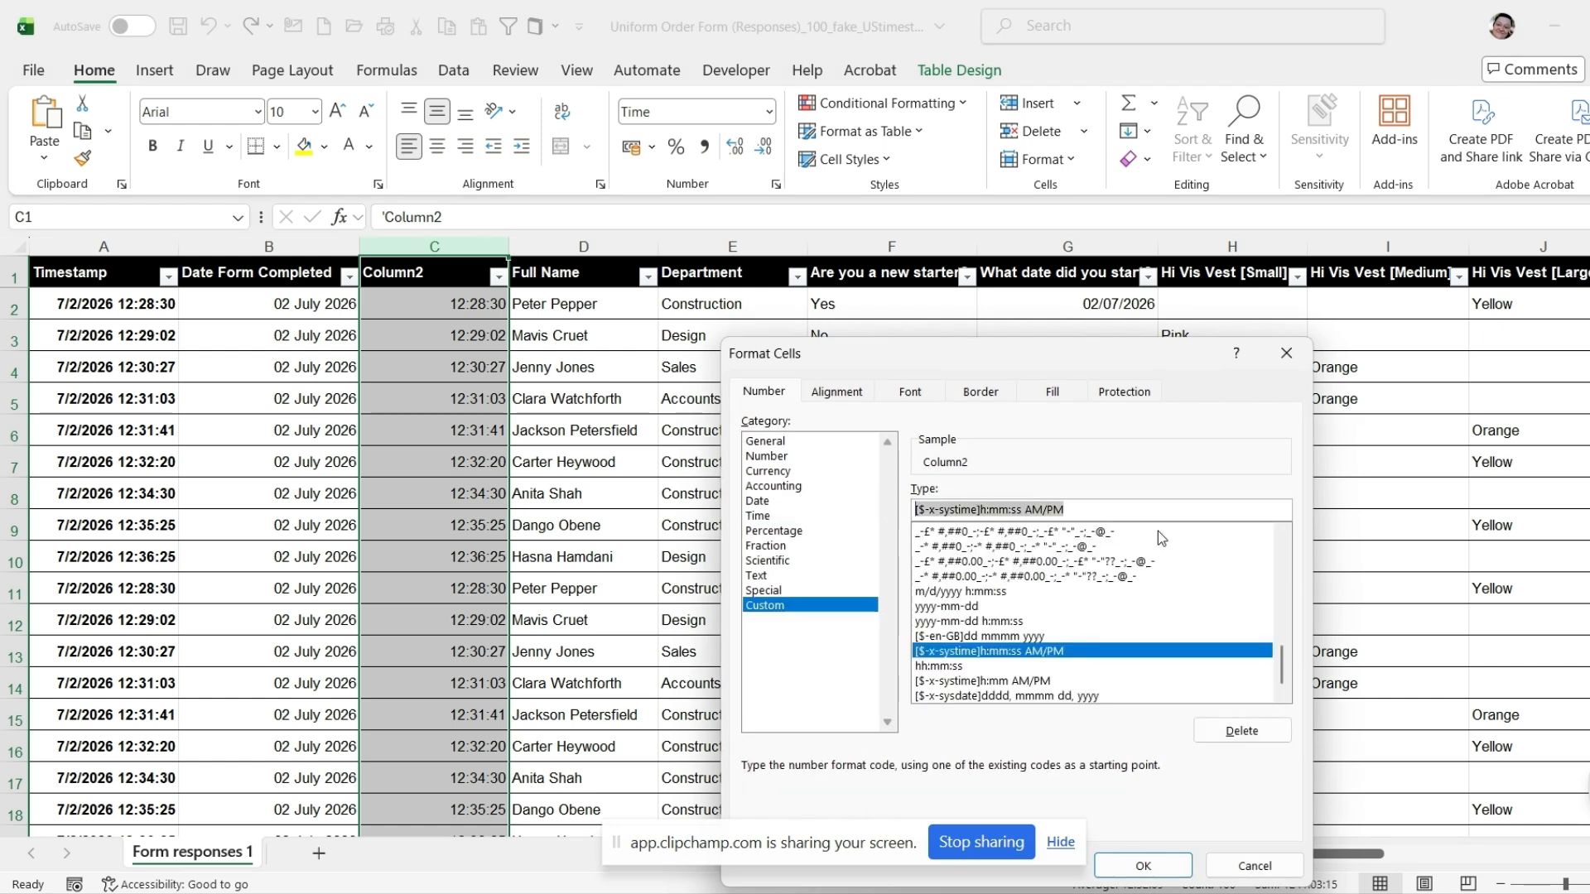
{"action": "type", "text": "hh"}
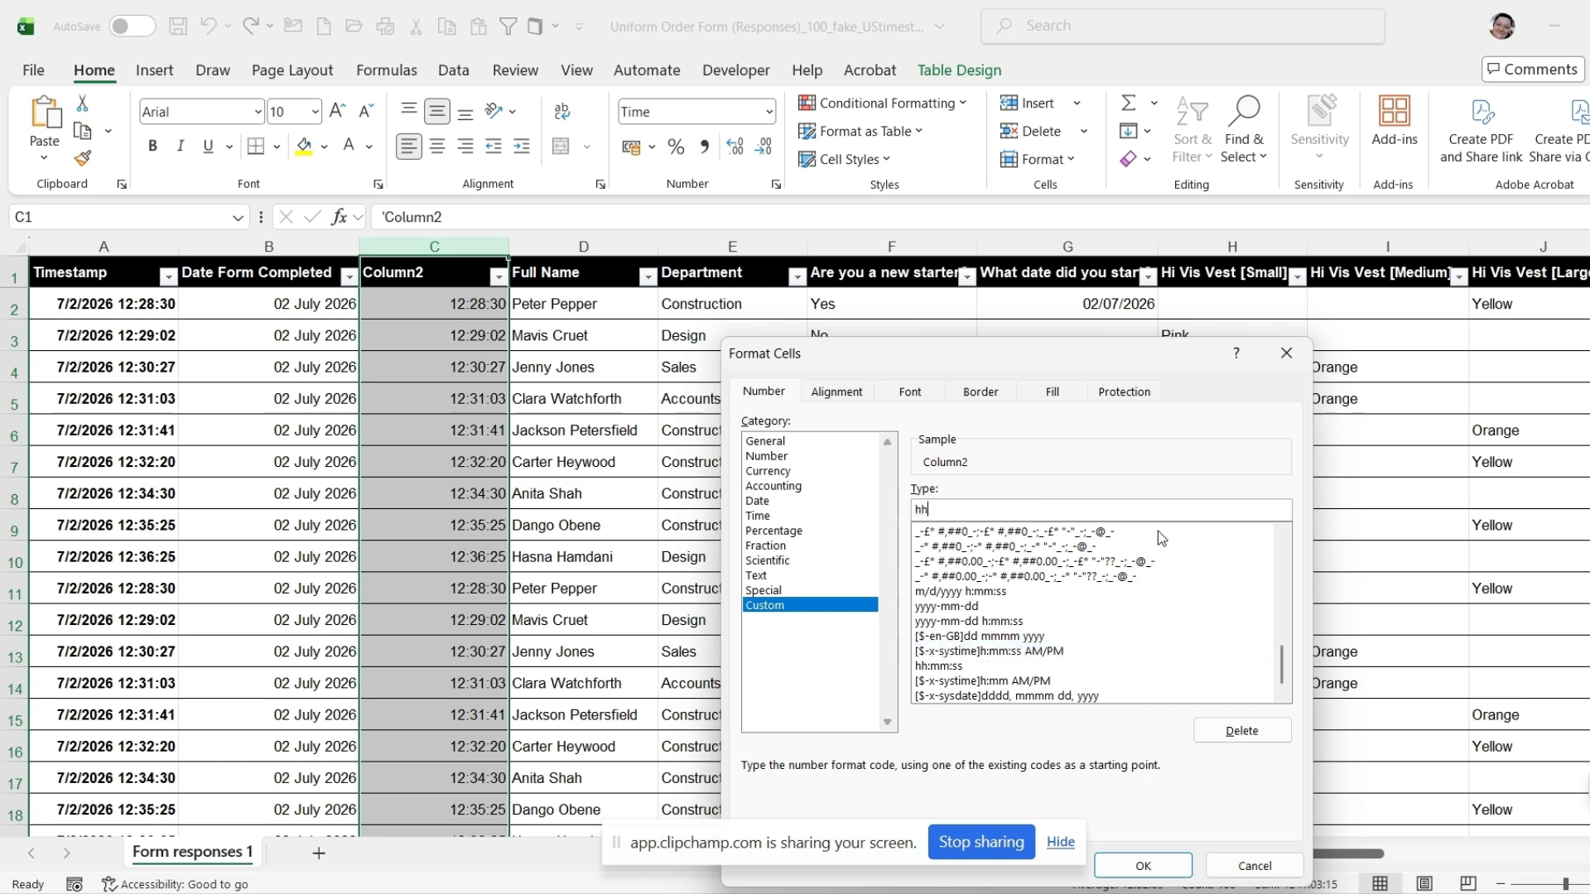
{"action": "type", "text": ":mm"}
{"action": "left_click", "coordinate": [1141, 866]}
{"action": "scroll", "coordinate": [468, 373], "scroll_direction": "down", "scroll_amount": 6}
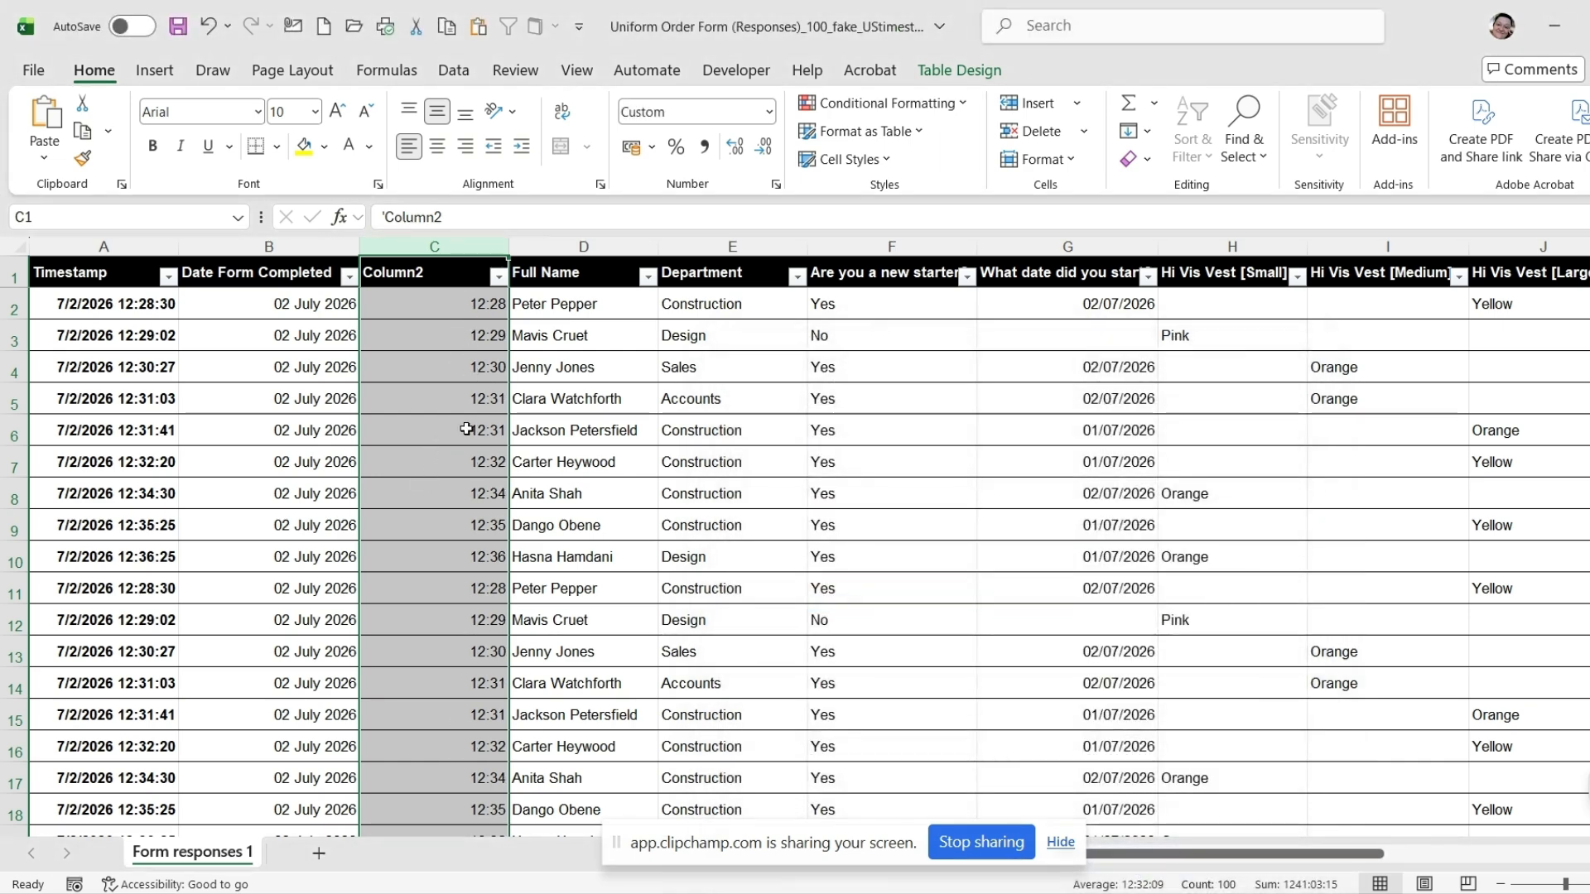
{"action": "scroll", "coordinate": [478, 463], "scroll_direction": "down", "scroll_amount": 20}
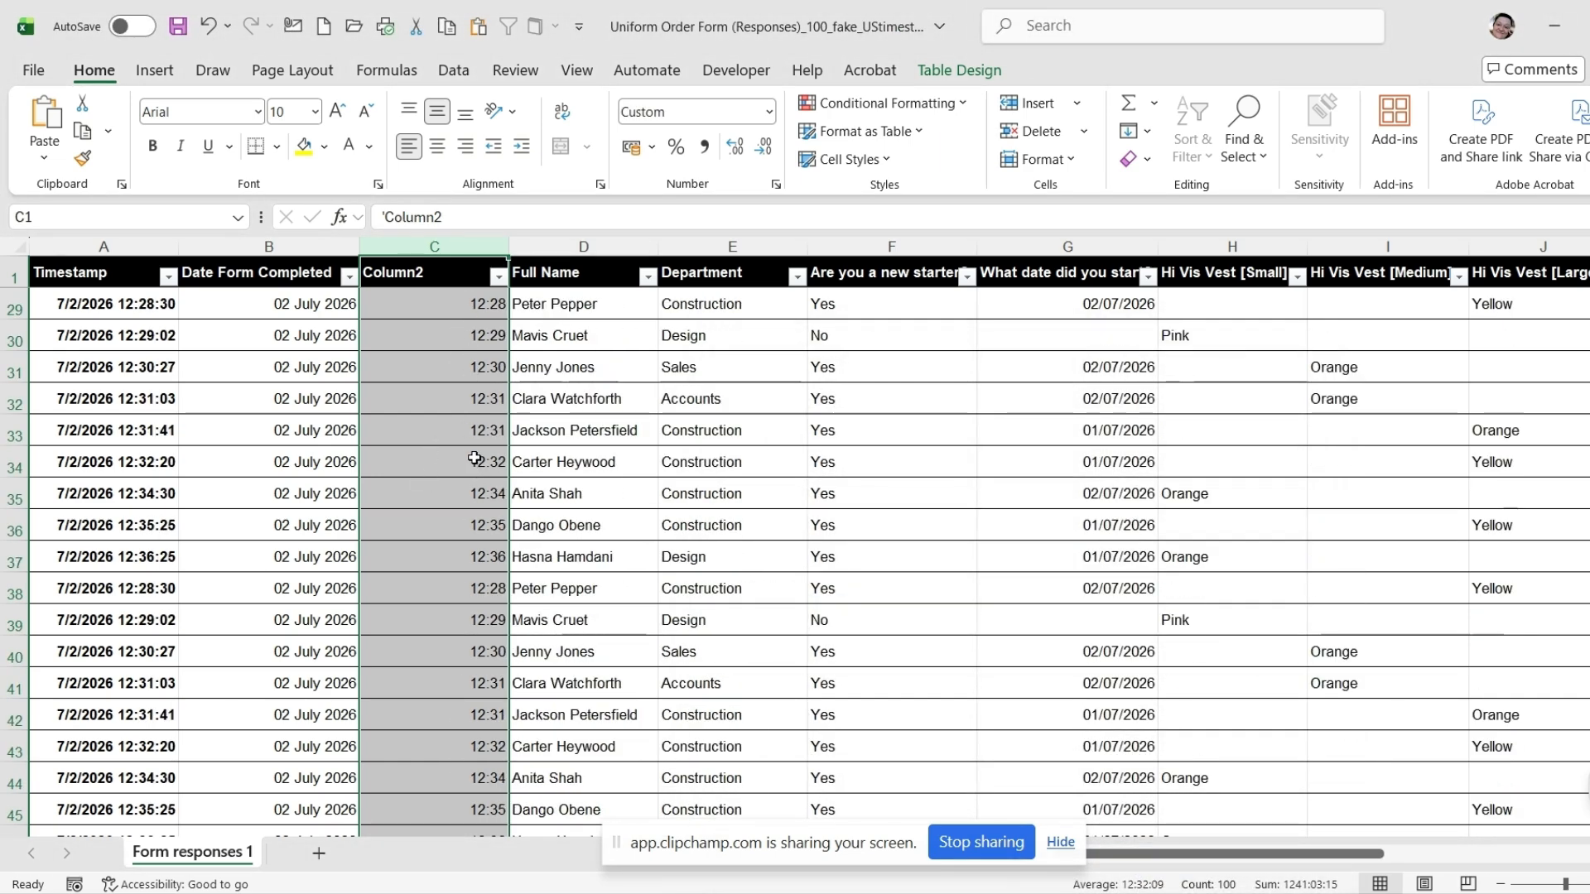
{"action": "scroll", "coordinate": [471, 447], "scroll_direction": "up", "scroll_amount": 15}
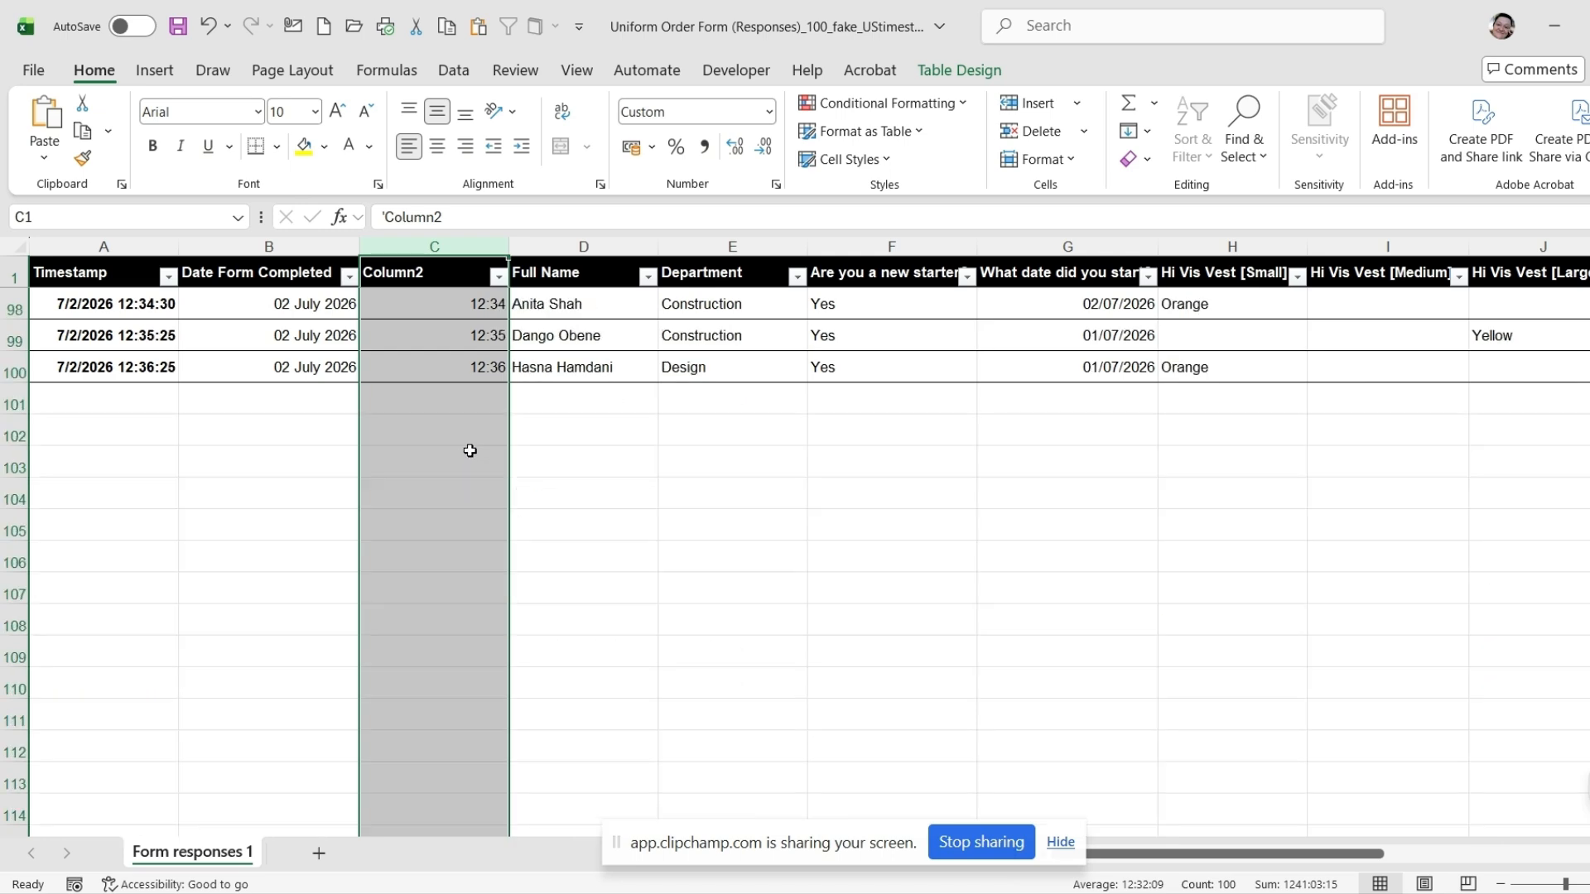
{"action": "scroll", "coordinate": [456, 439], "scroll_direction": "up", "scroll_amount": 10}
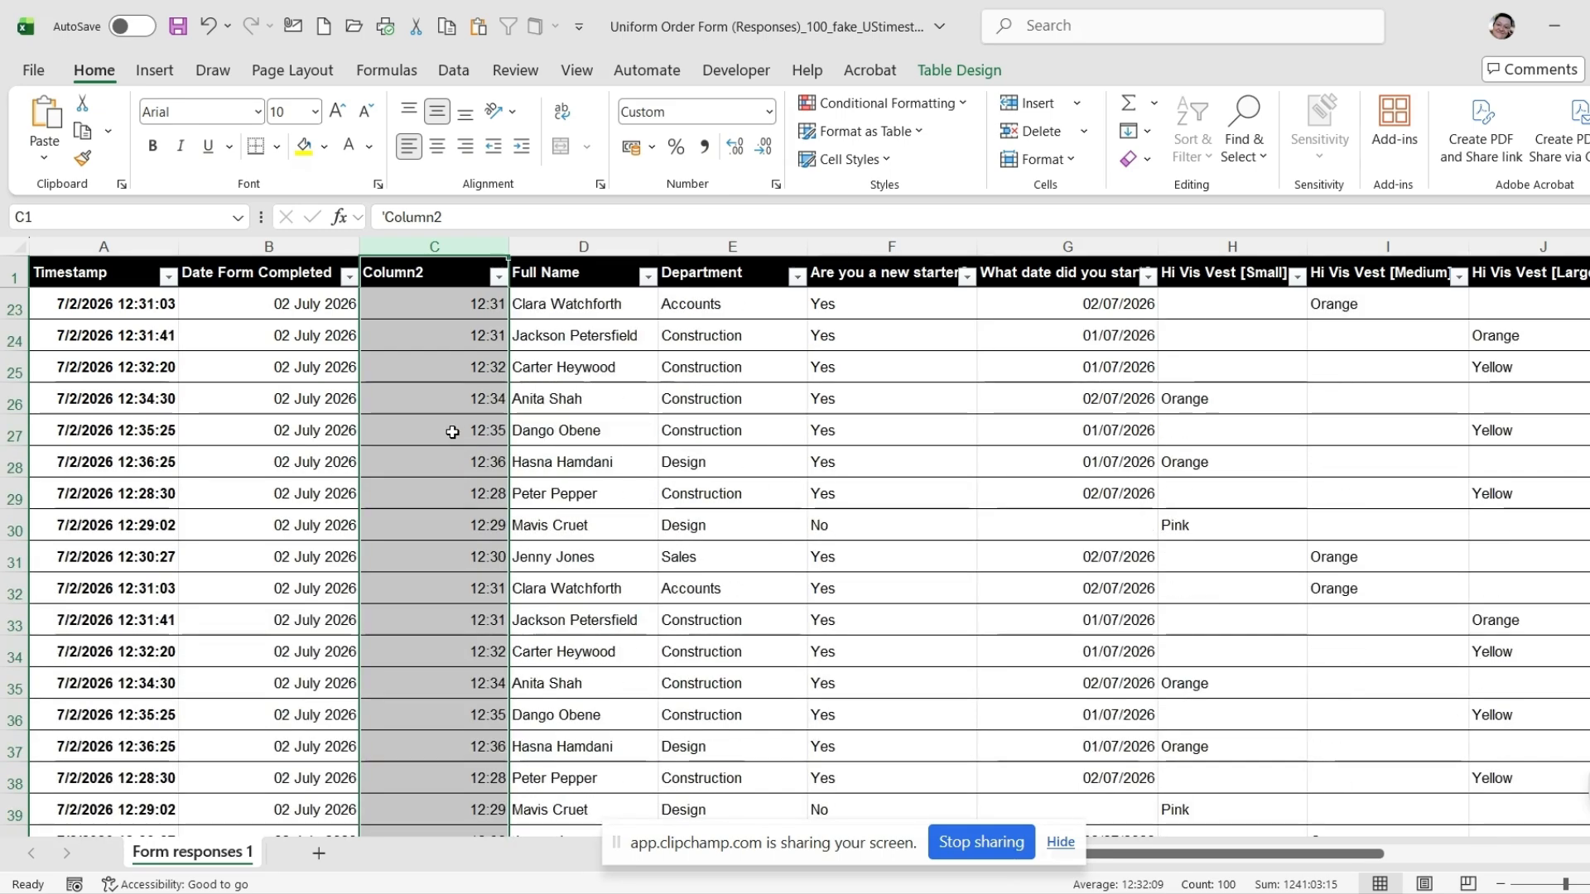
- Rename the Column2 header to "Time Form Completed" and widen the column to fit the header
{"action": "left_click", "coordinate": [434, 283]}
{"action": "scroll", "coordinate": [435, 288], "scroll_direction": "up", "scroll_amount": 2}
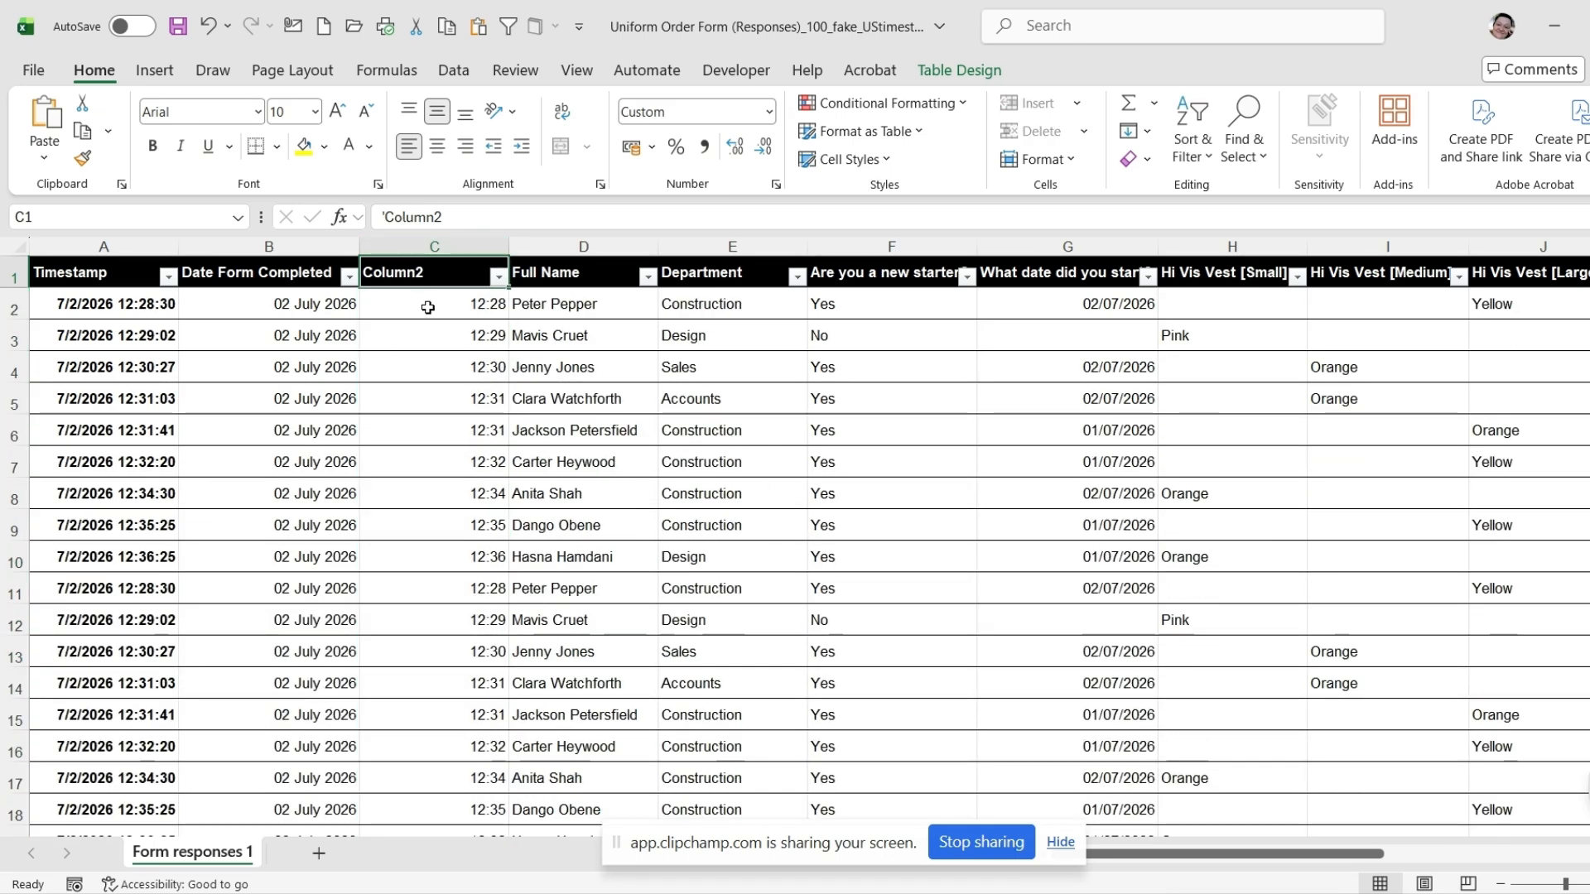
{"action": "type", "text": "T"}
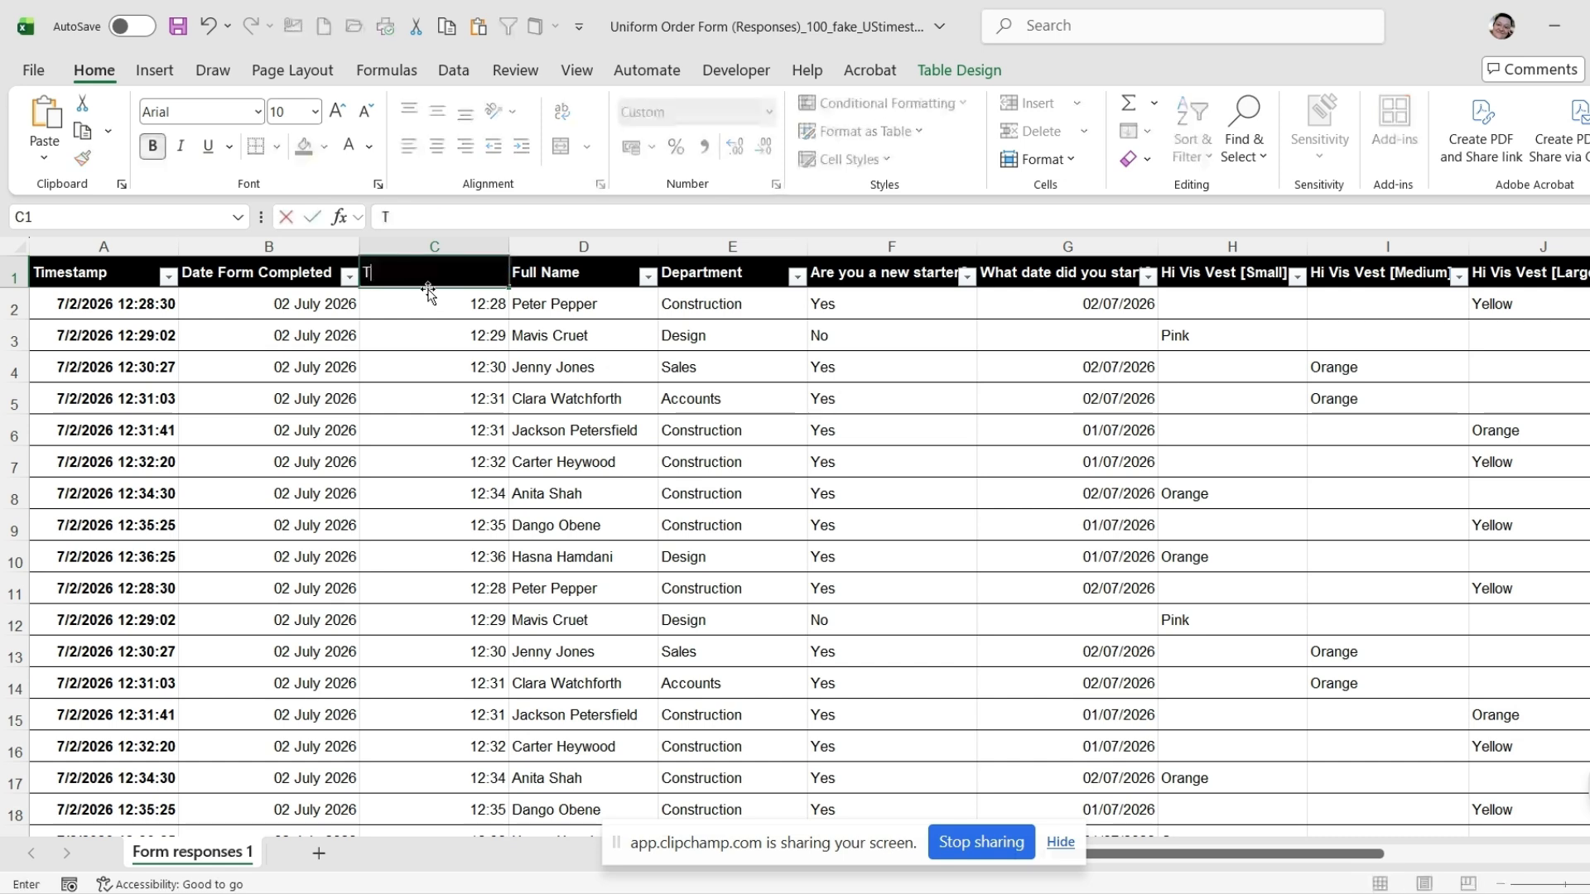
{"action": "type", "text": "ime Form "}
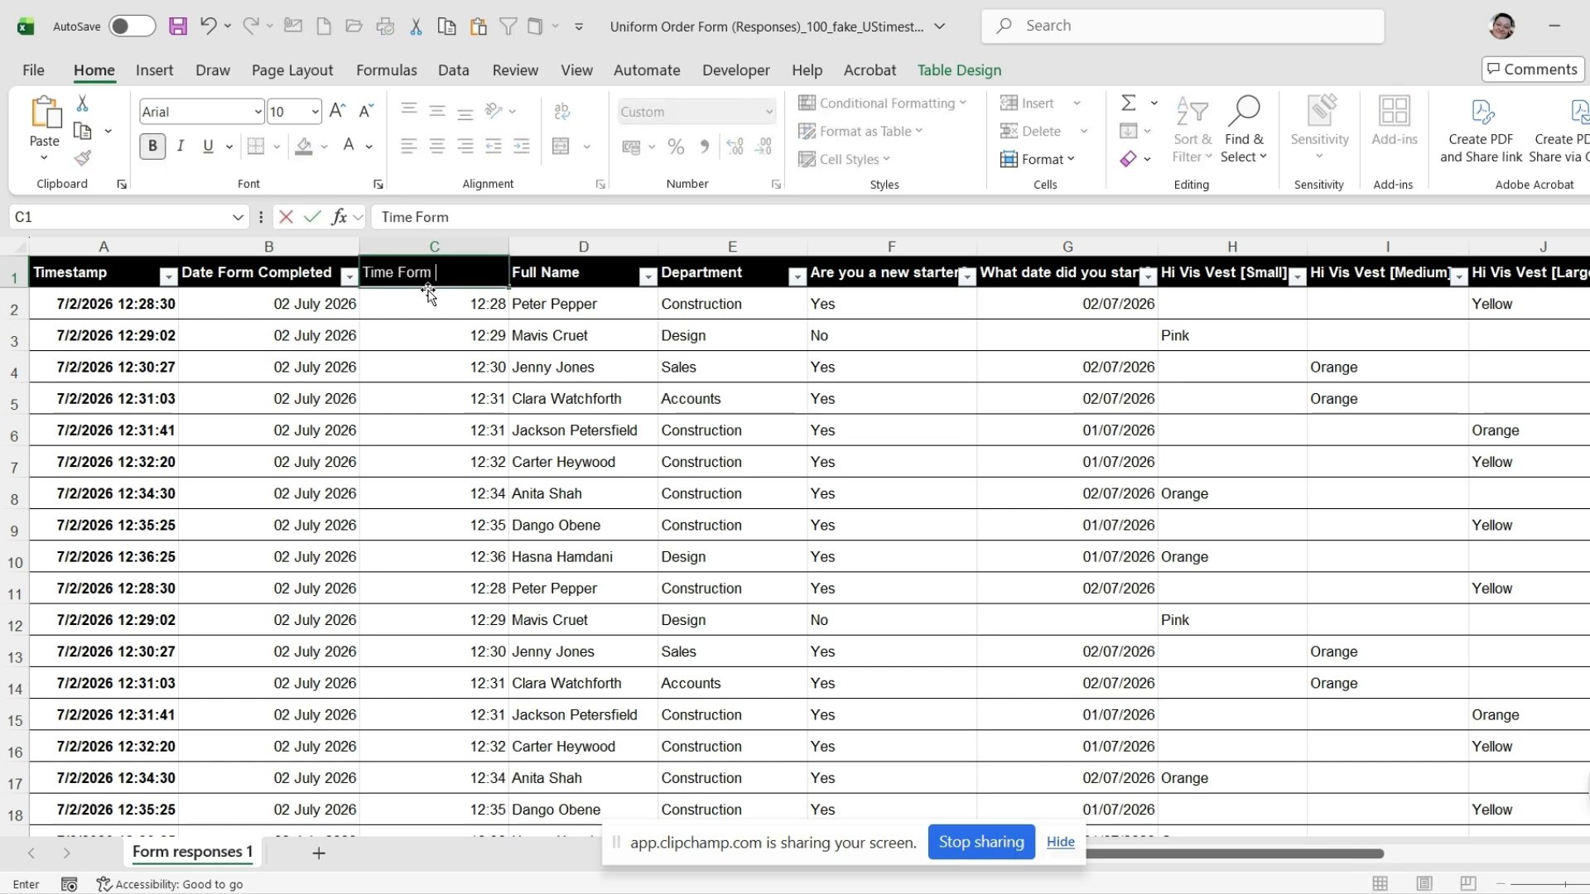
{"action": "type", "text": "Comple"}
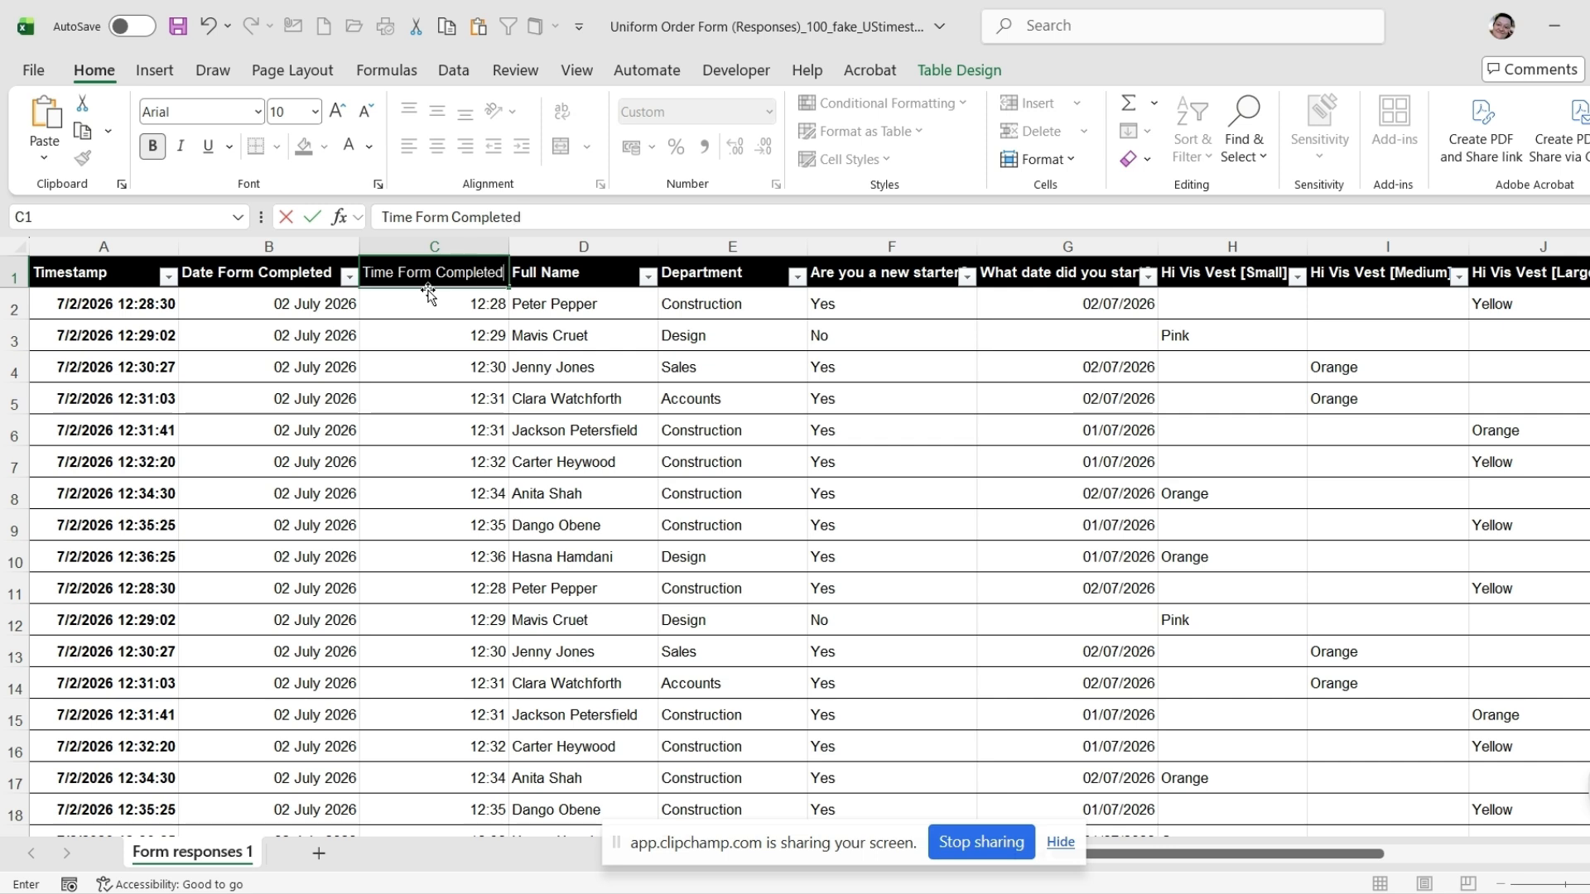
{"action": "type", "text": "ted"}
{"action": "key", "text": "Return"}
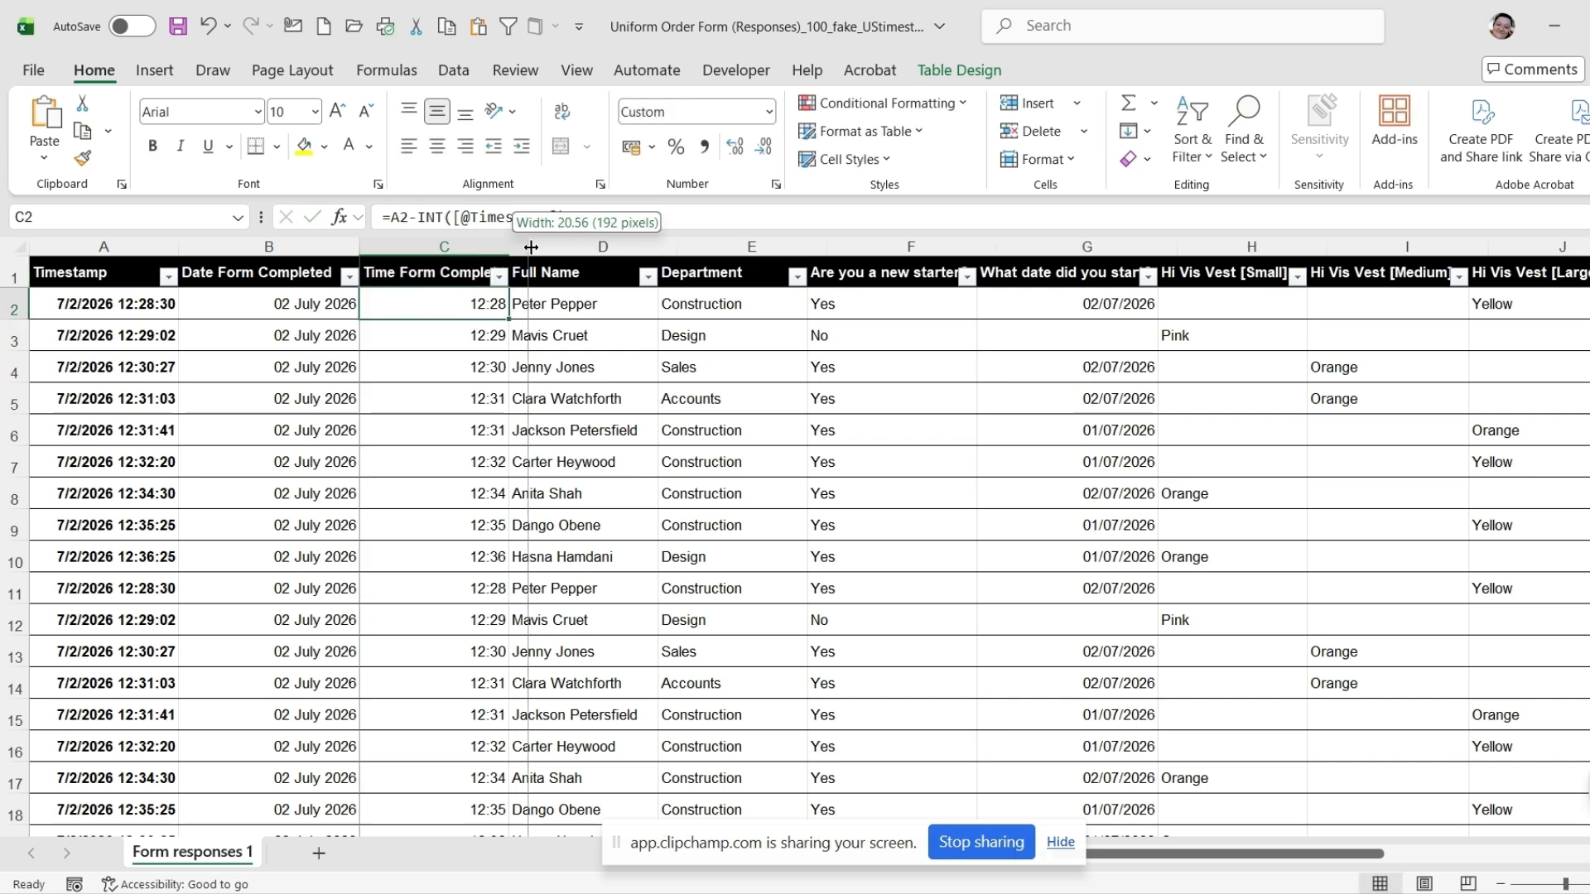
{"action": "double_click", "coordinate": [512, 246]}
{"action": "left_click", "coordinate": [419, 436]}
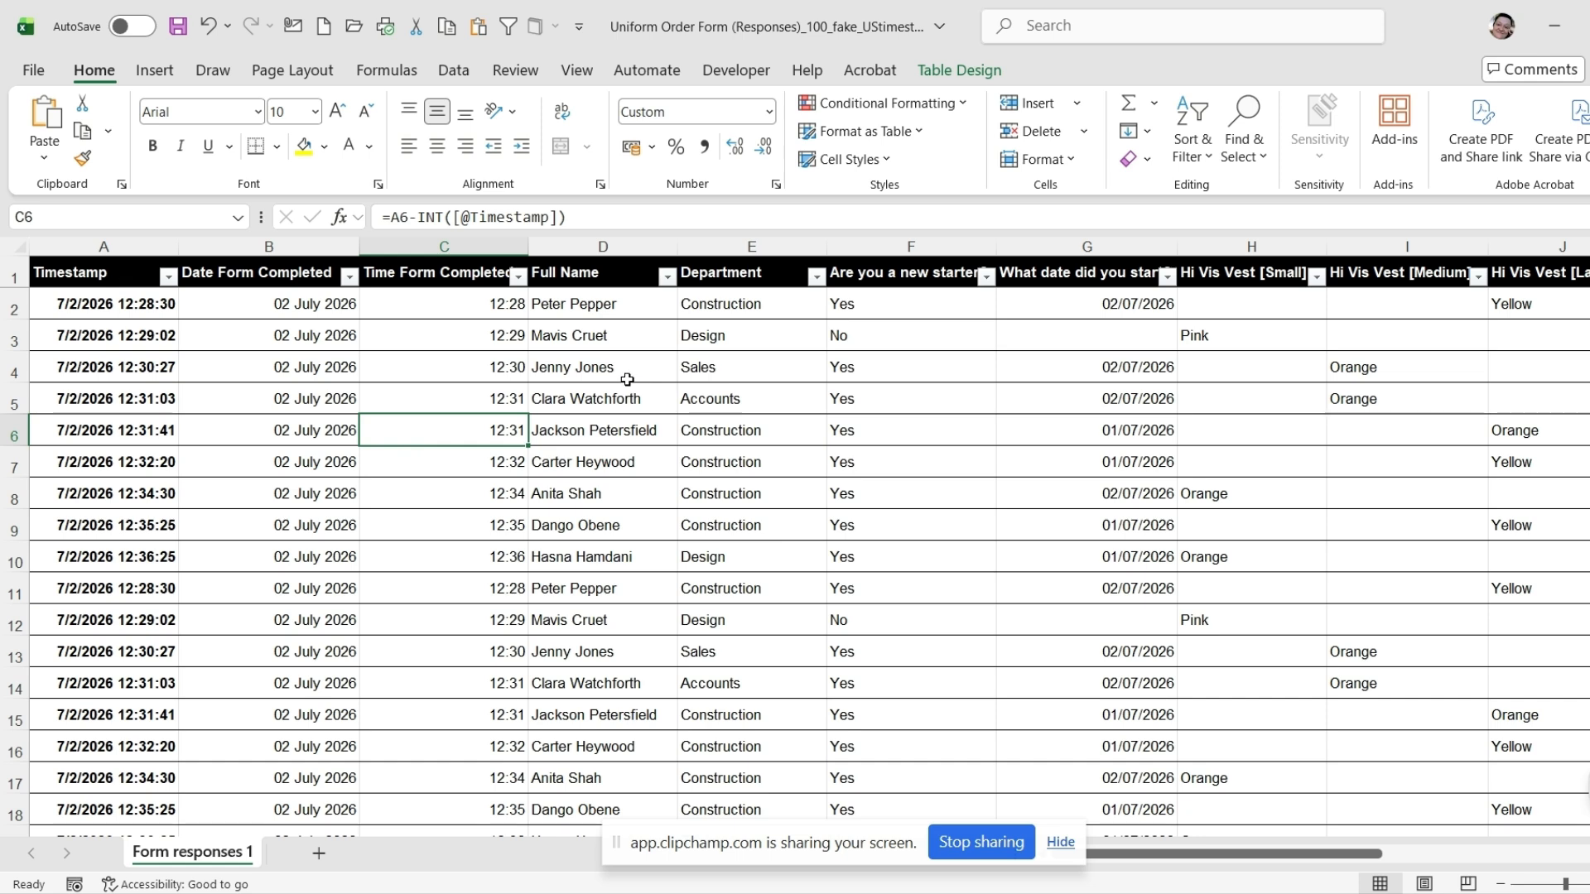
- Insert five blank columns between the Full Name and Department columns
{"action": "left_click", "coordinate": [585, 310]}
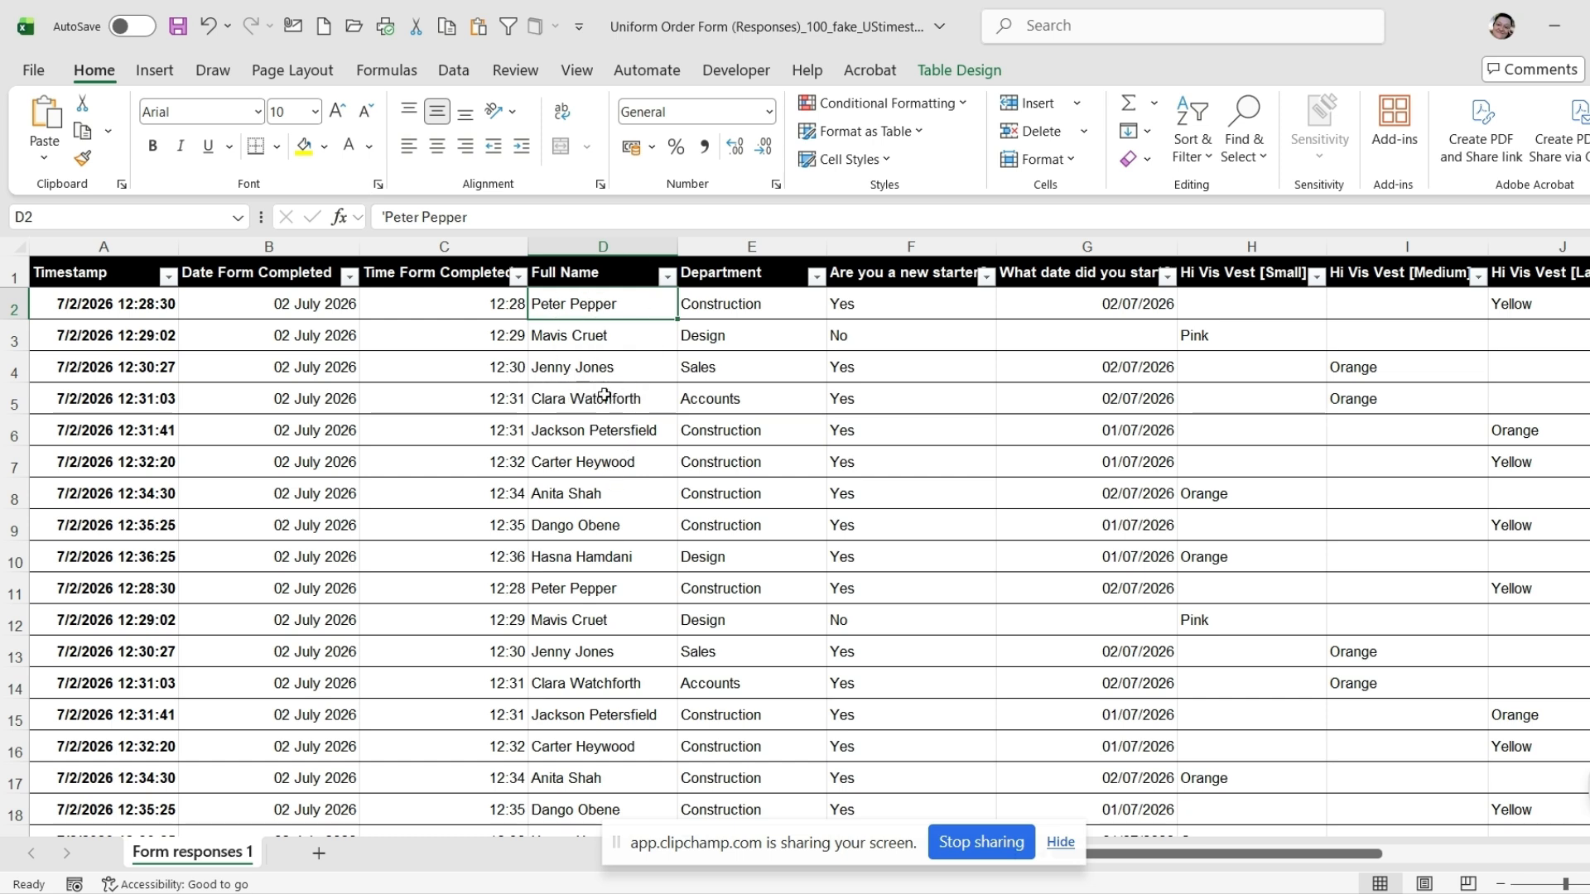
{"action": "left_click", "coordinate": [604, 396]}
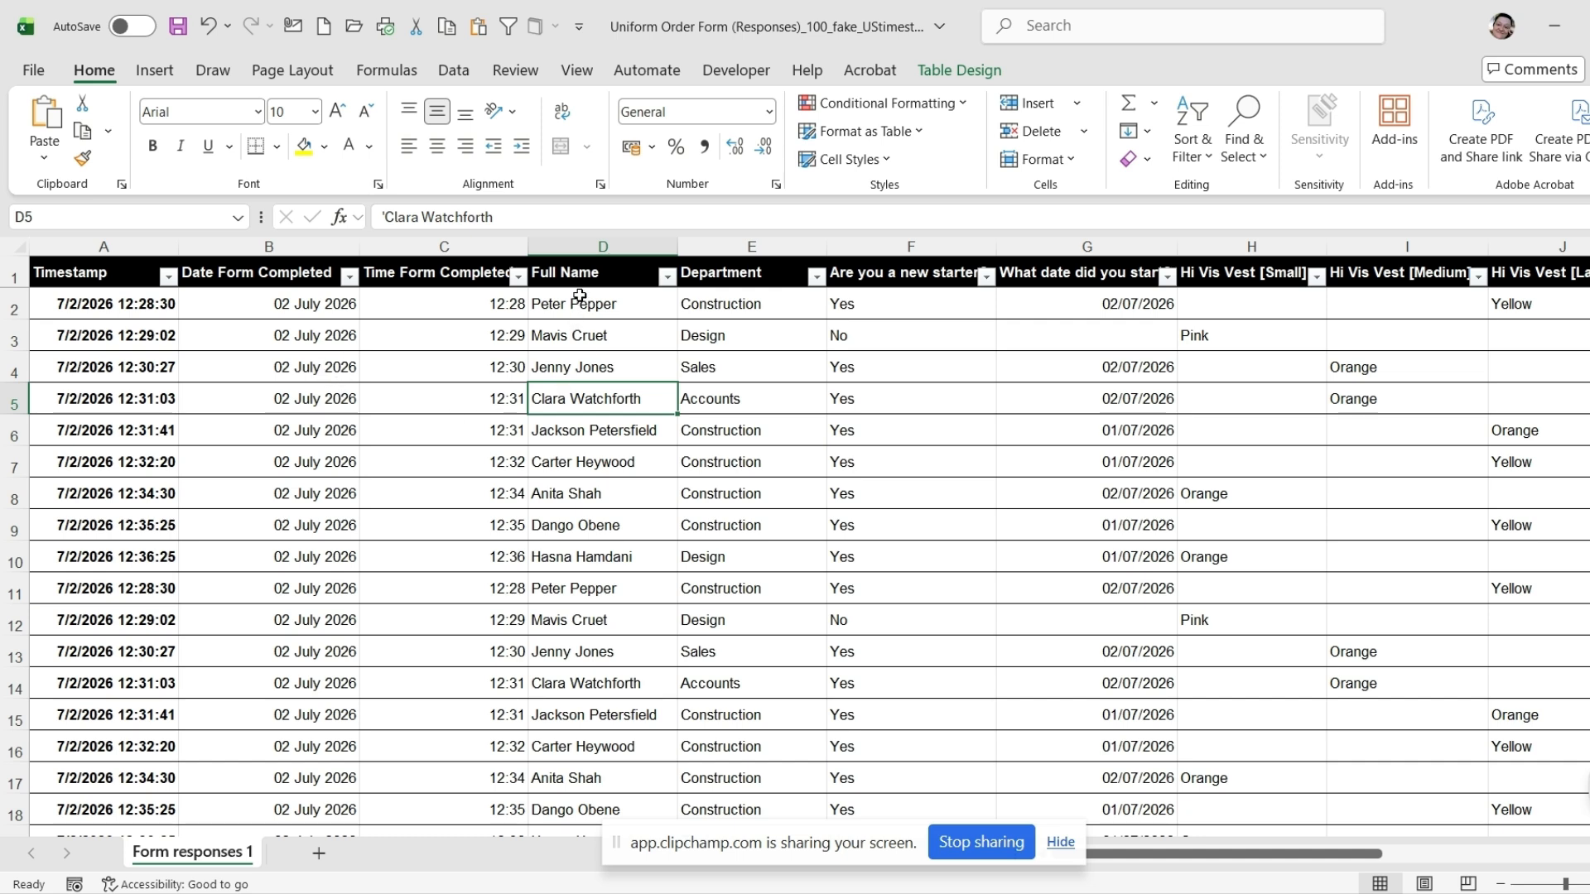
{"action": "left_click", "coordinate": [580, 303]}
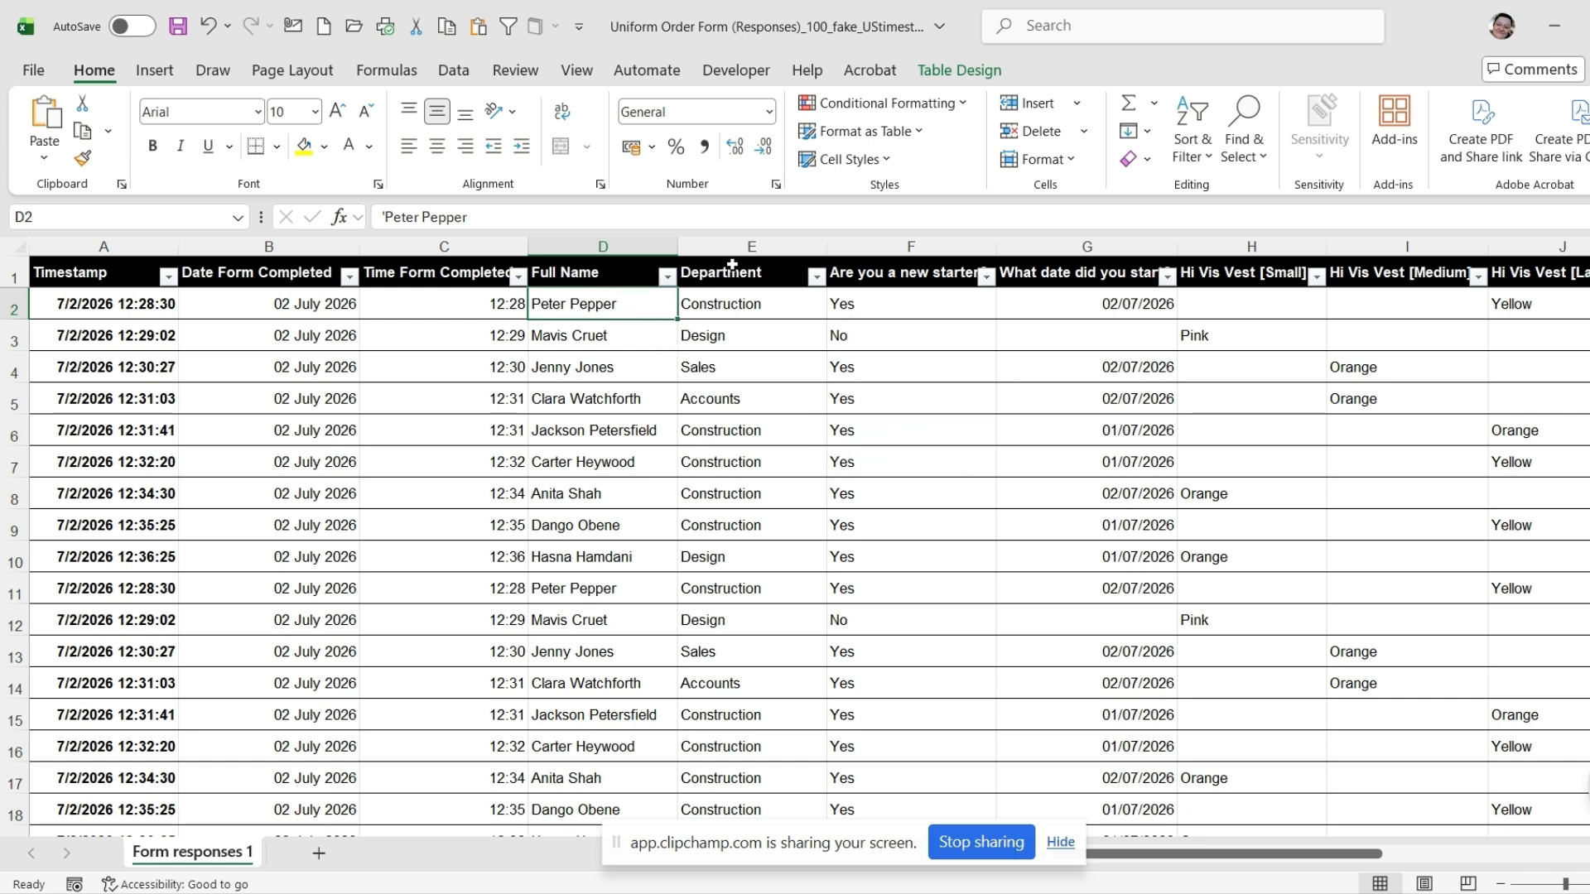
{"action": "left_click_drag", "start_coordinate": [751, 246], "coordinate": [1409, 273]}
{"action": "right_click", "coordinate": [967, 427]}
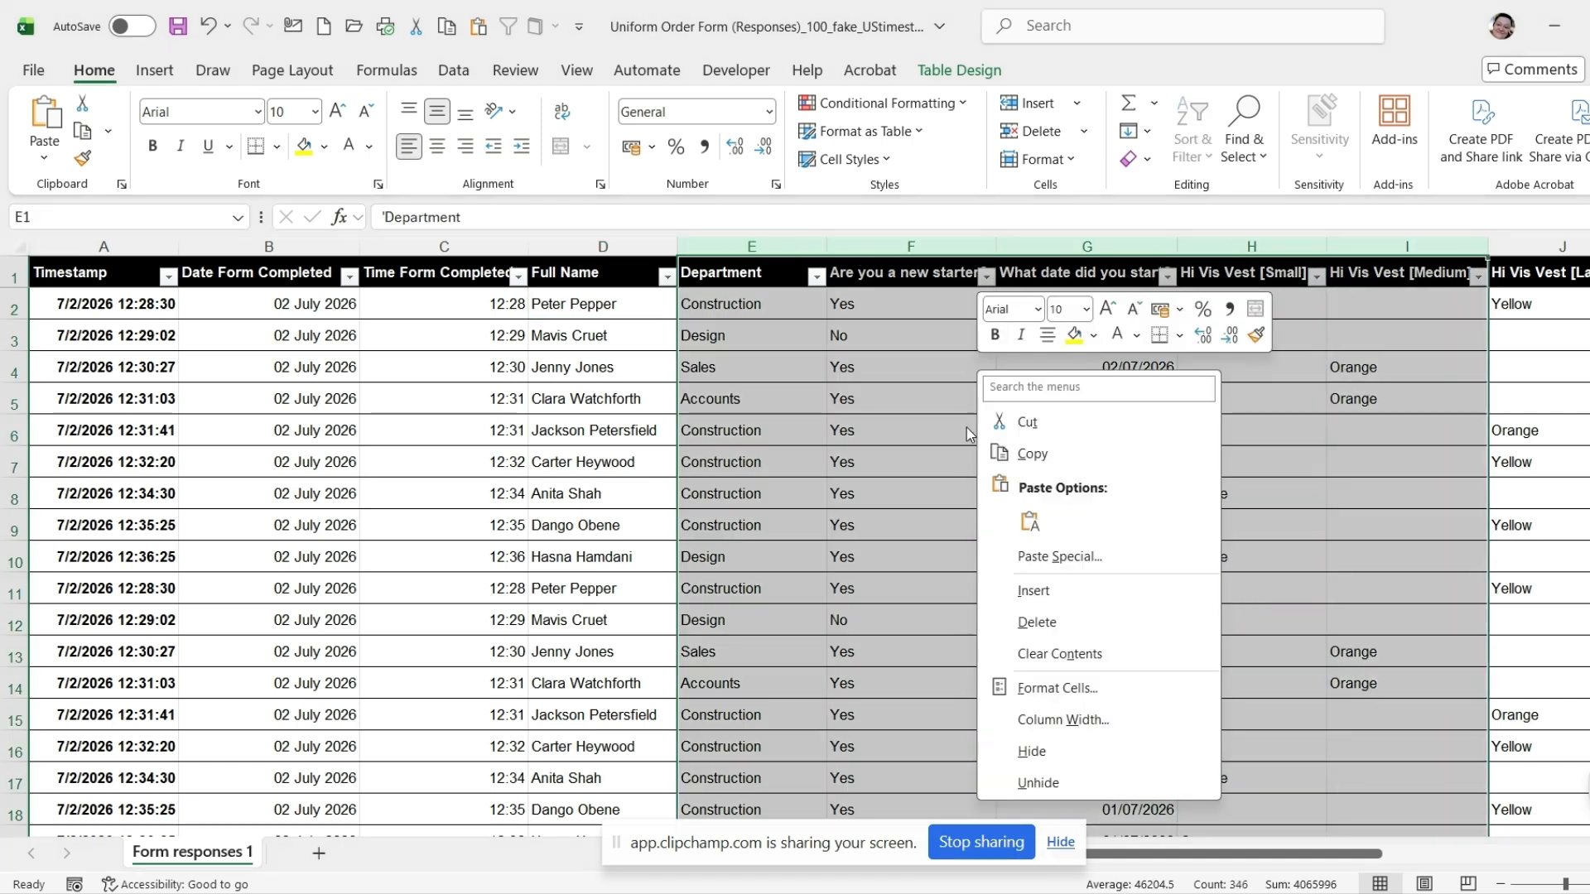
{"action": "left_click", "coordinate": [1032, 591]}
{"action": "left_click", "coordinate": [879, 386]}
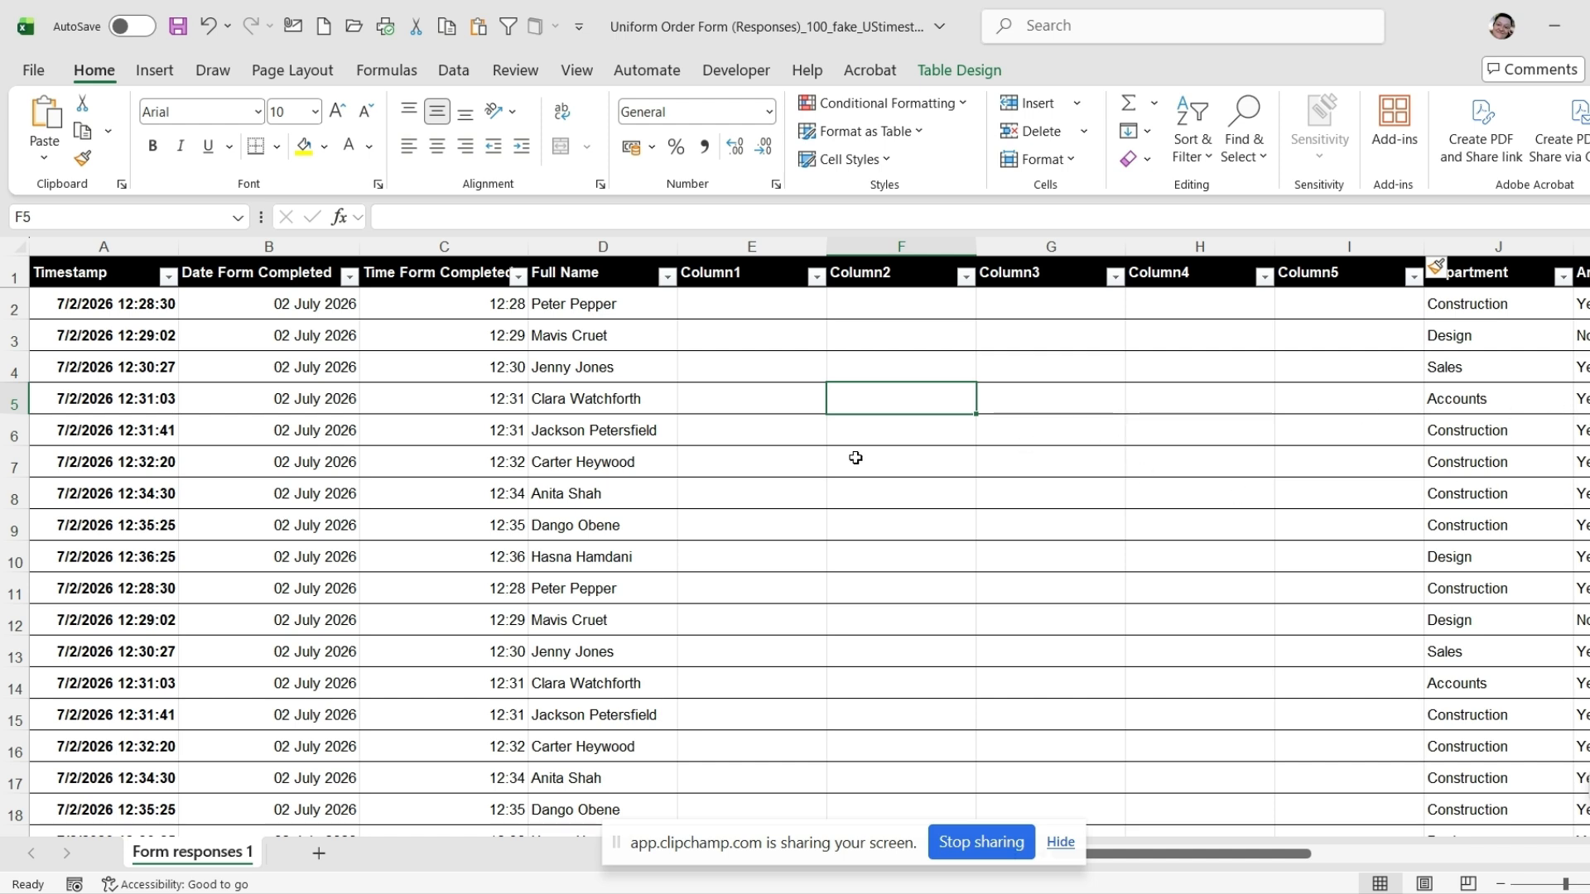
- Start Text to Columns on the Full Name column with Delimited as the original data type
{"action": "left_click", "coordinate": [586, 246]}
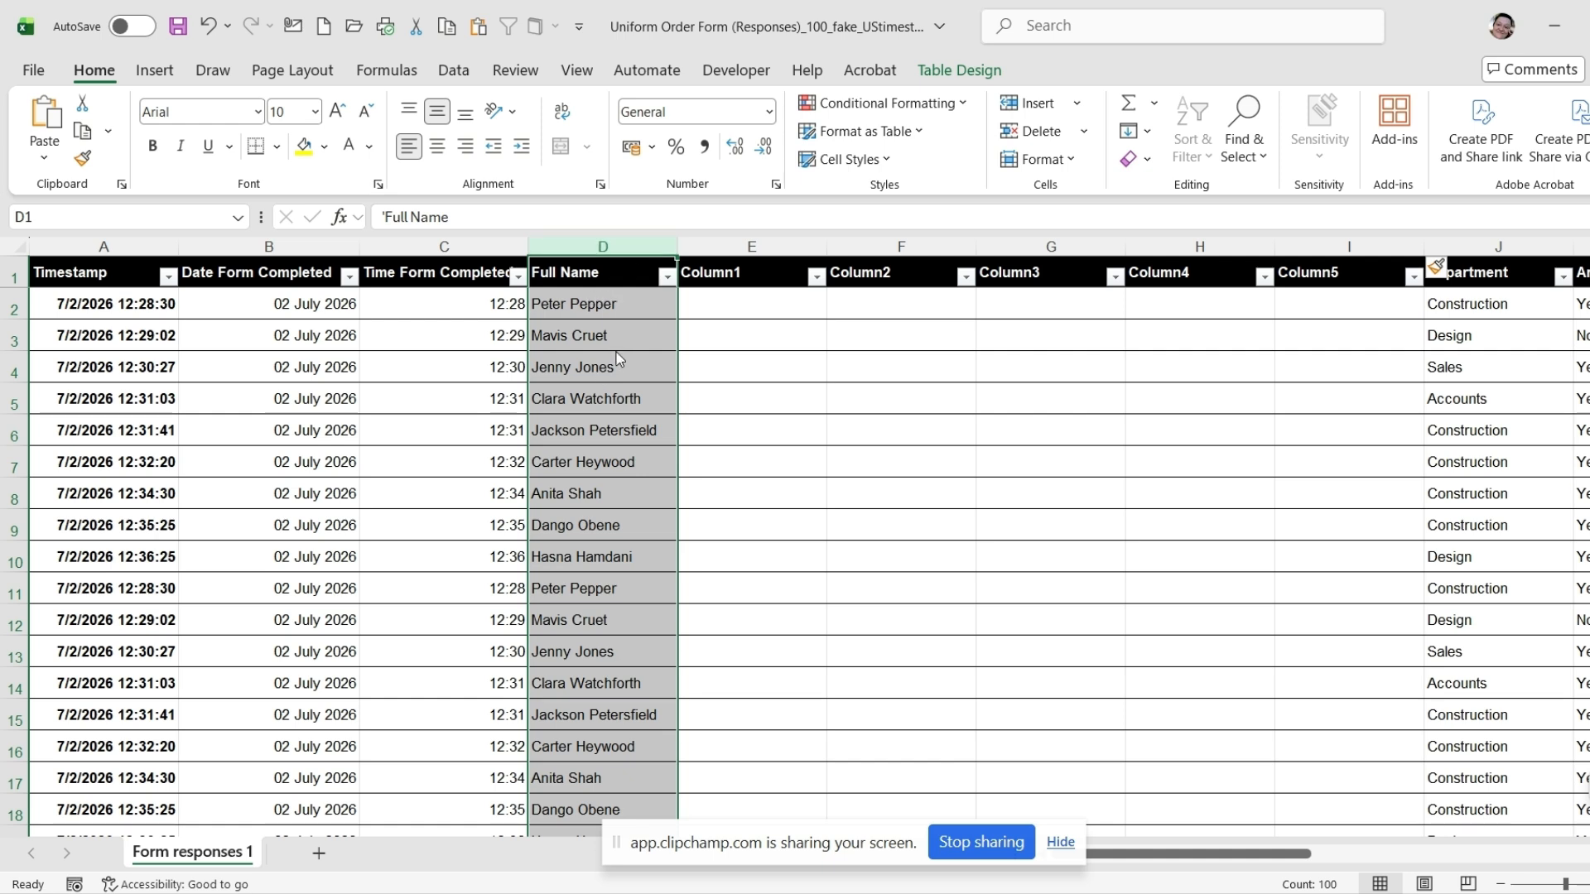
{"action": "left_click", "coordinate": [451, 73]}
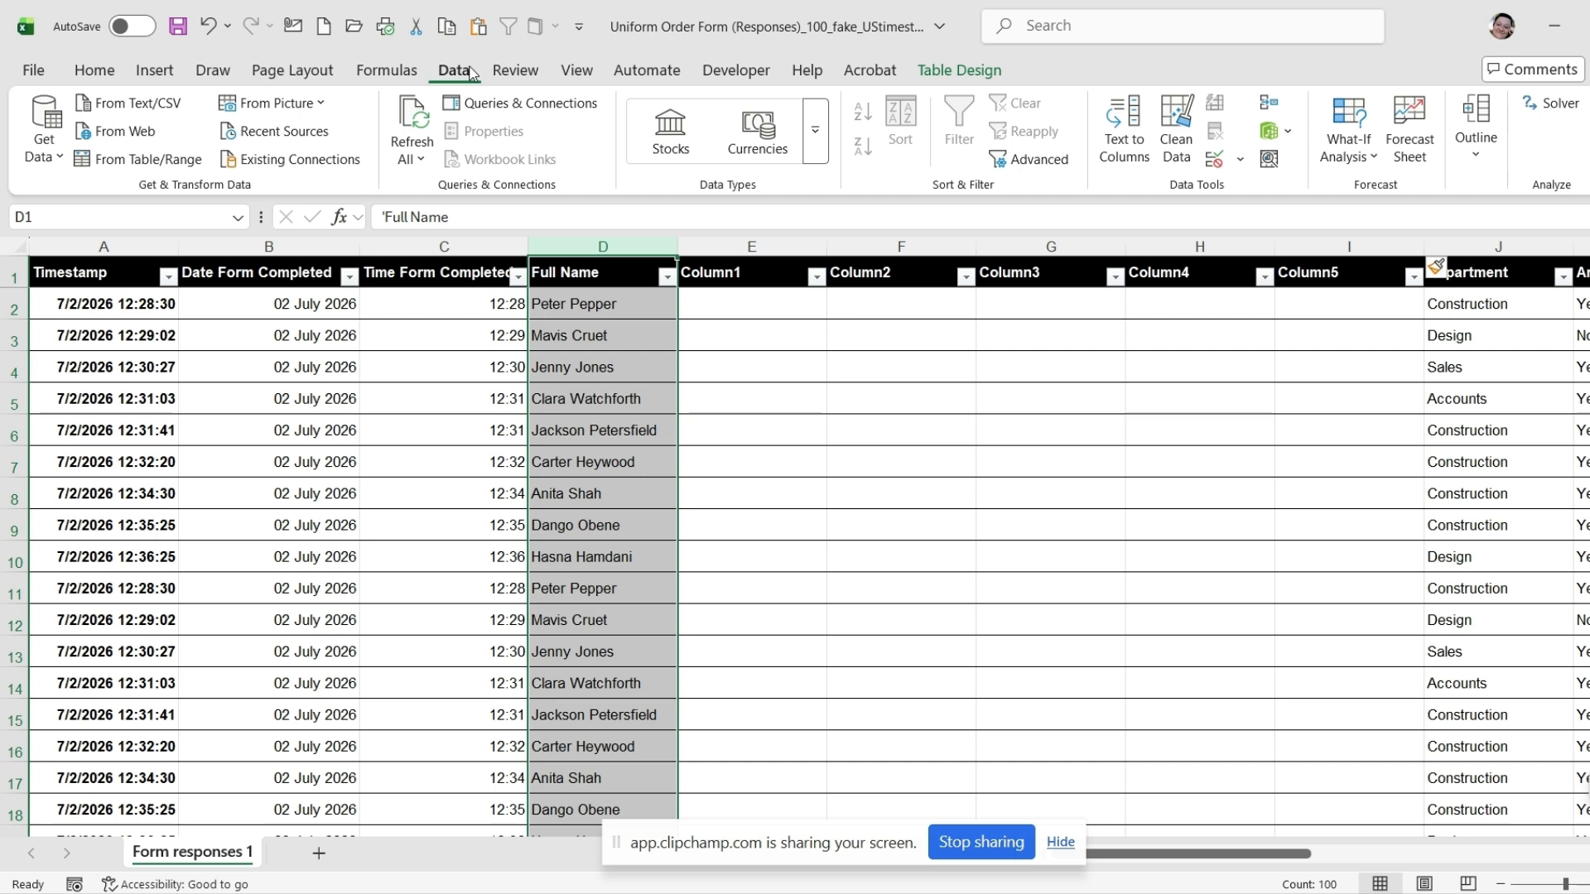
{"action": "left_click", "coordinate": [1114, 153]}
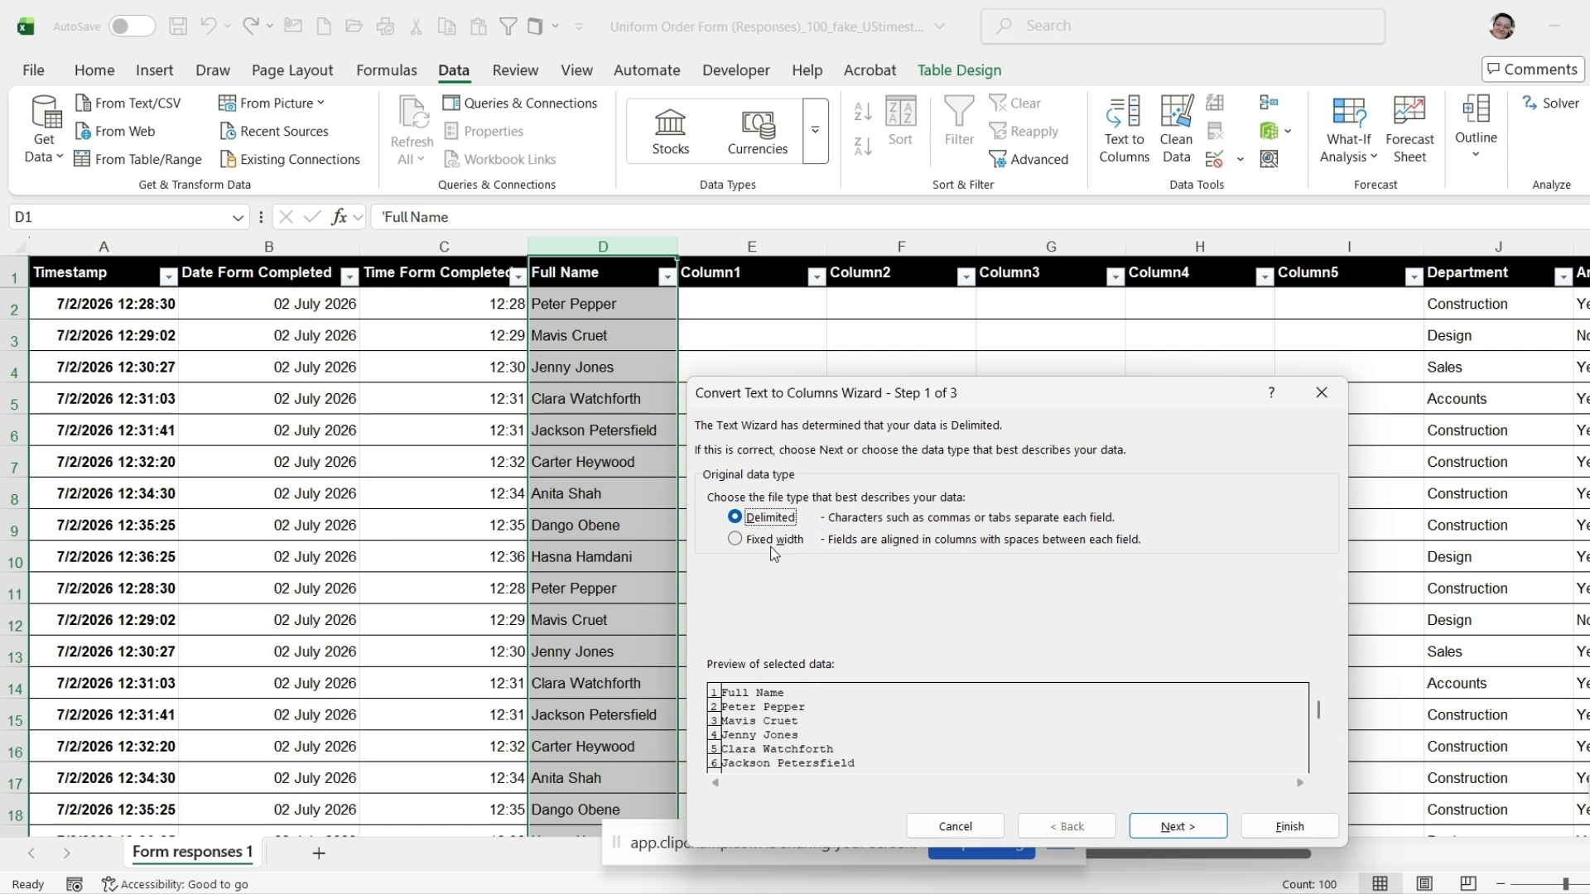
{"action": "left_click", "coordinate": [740, 542]}
{"action": "left_click", "coordinate": [736, 520]}
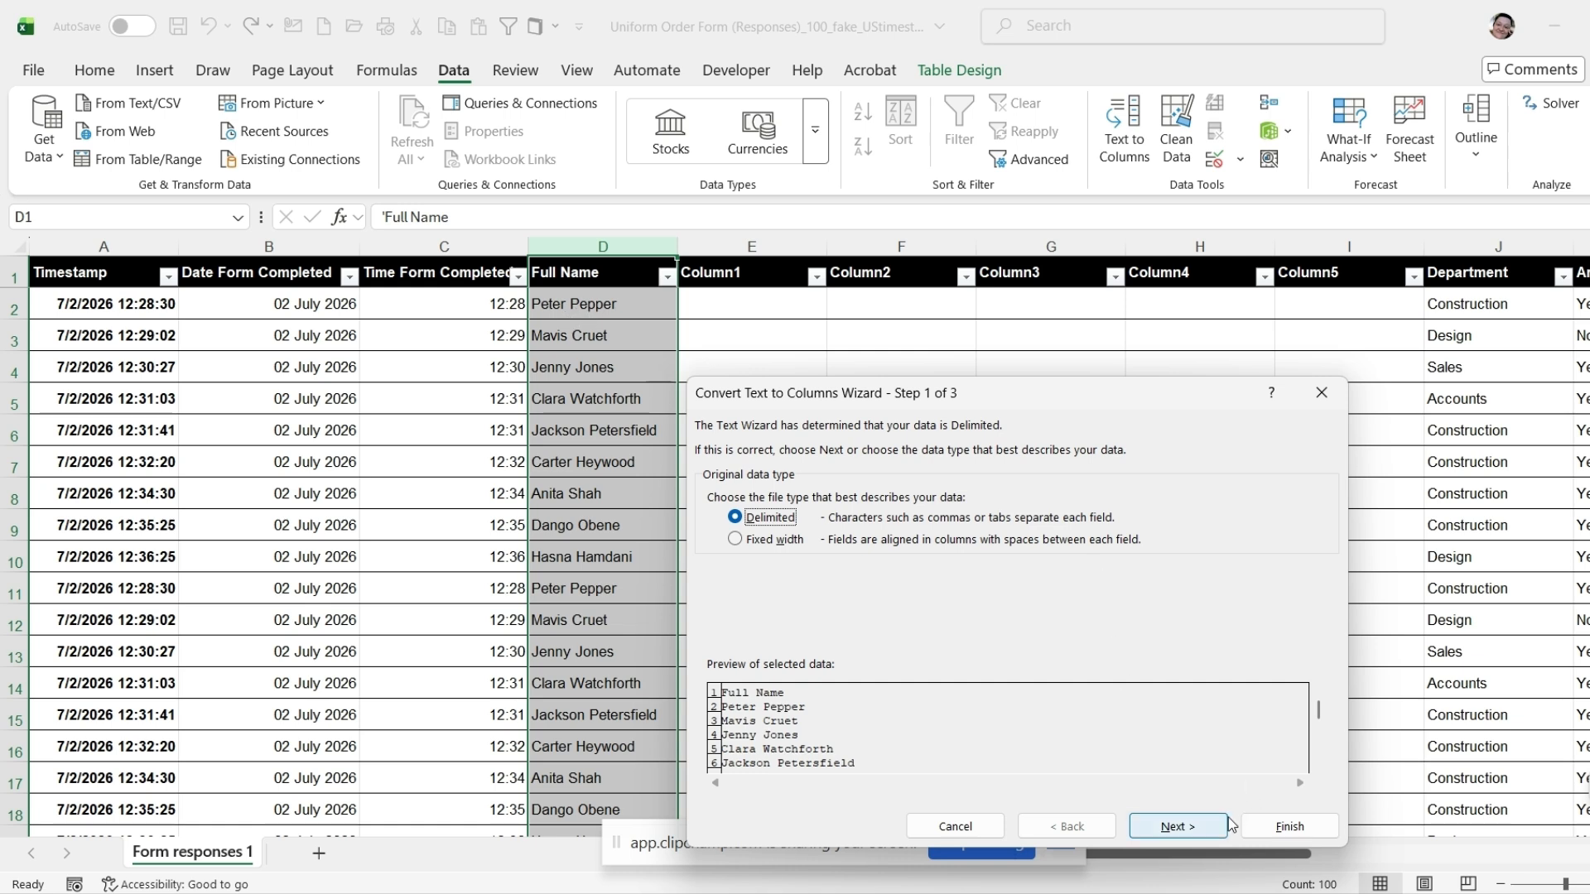
{"action": "left_click", "coordinate": [1185, 830]}
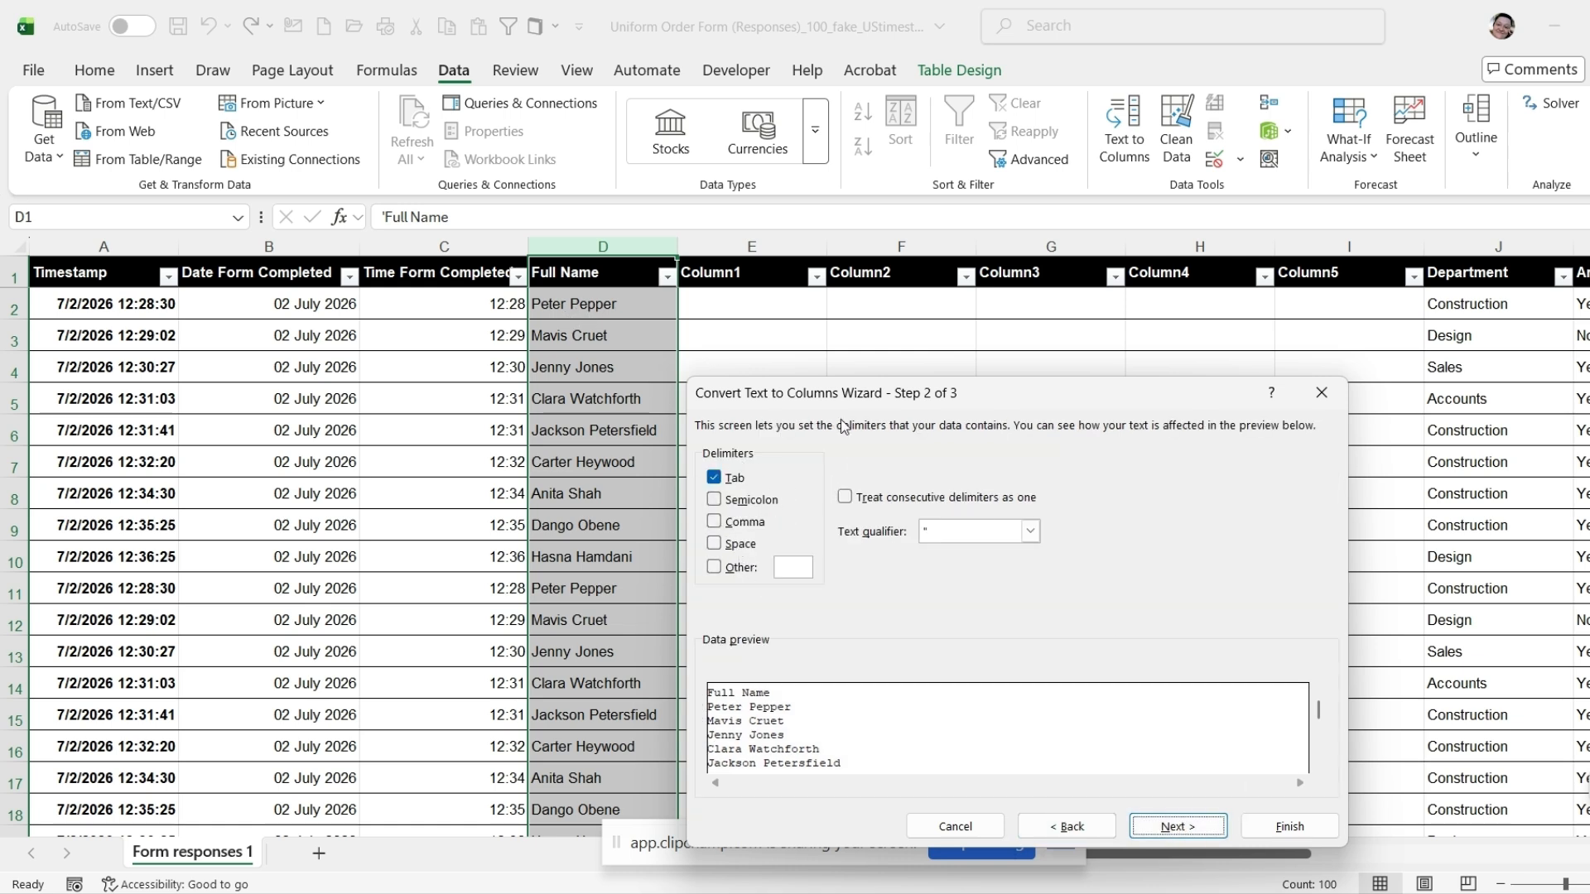
- Split the full names by the Space delimiter instead of Tab and continue to the column data format settings
{"action": "left_click_drag", "start_coordinate": [843, 383], "coordinate": [845, 355]}
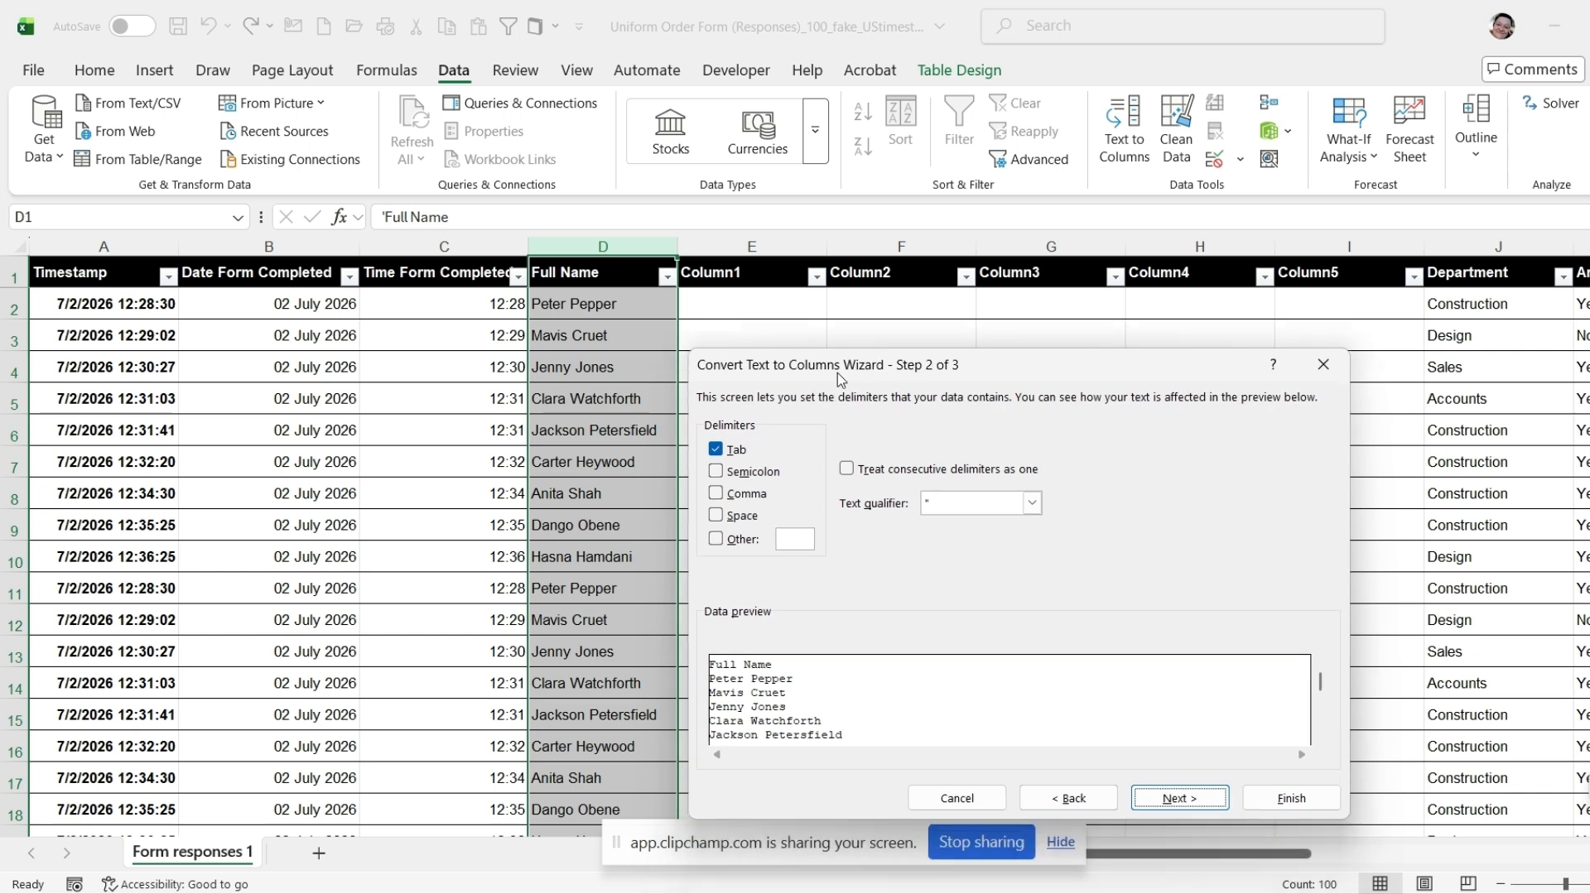
{"action": "left_click", "coordinate": [715, 454]}
{"action": "left_click", "coordinate": [716, 518]}
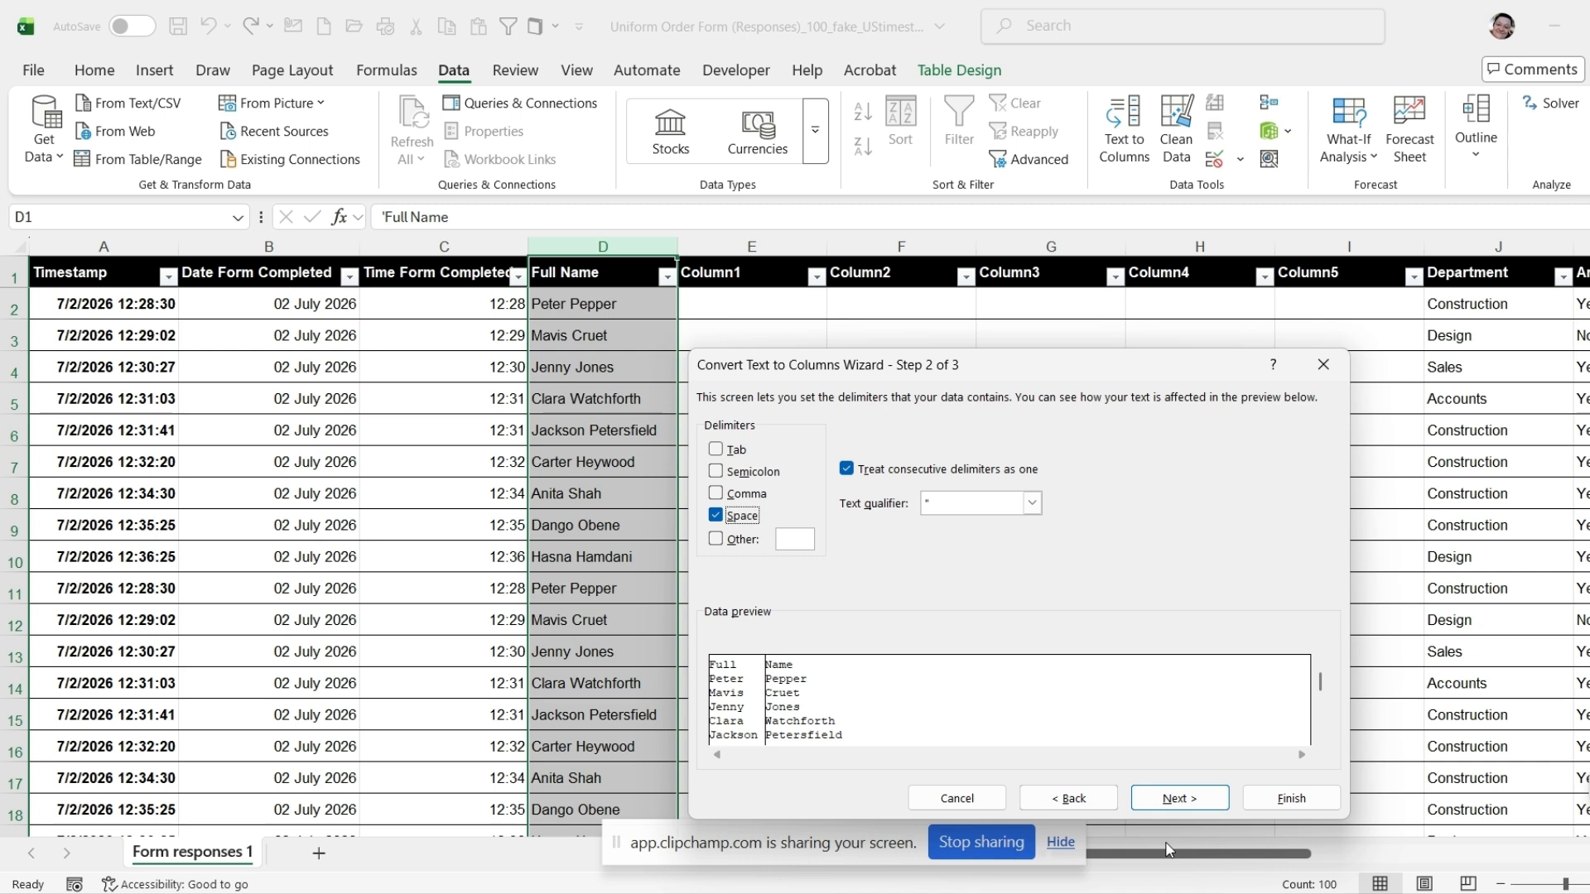
{"action": "left_click", "coordinate": [1179, 802]}
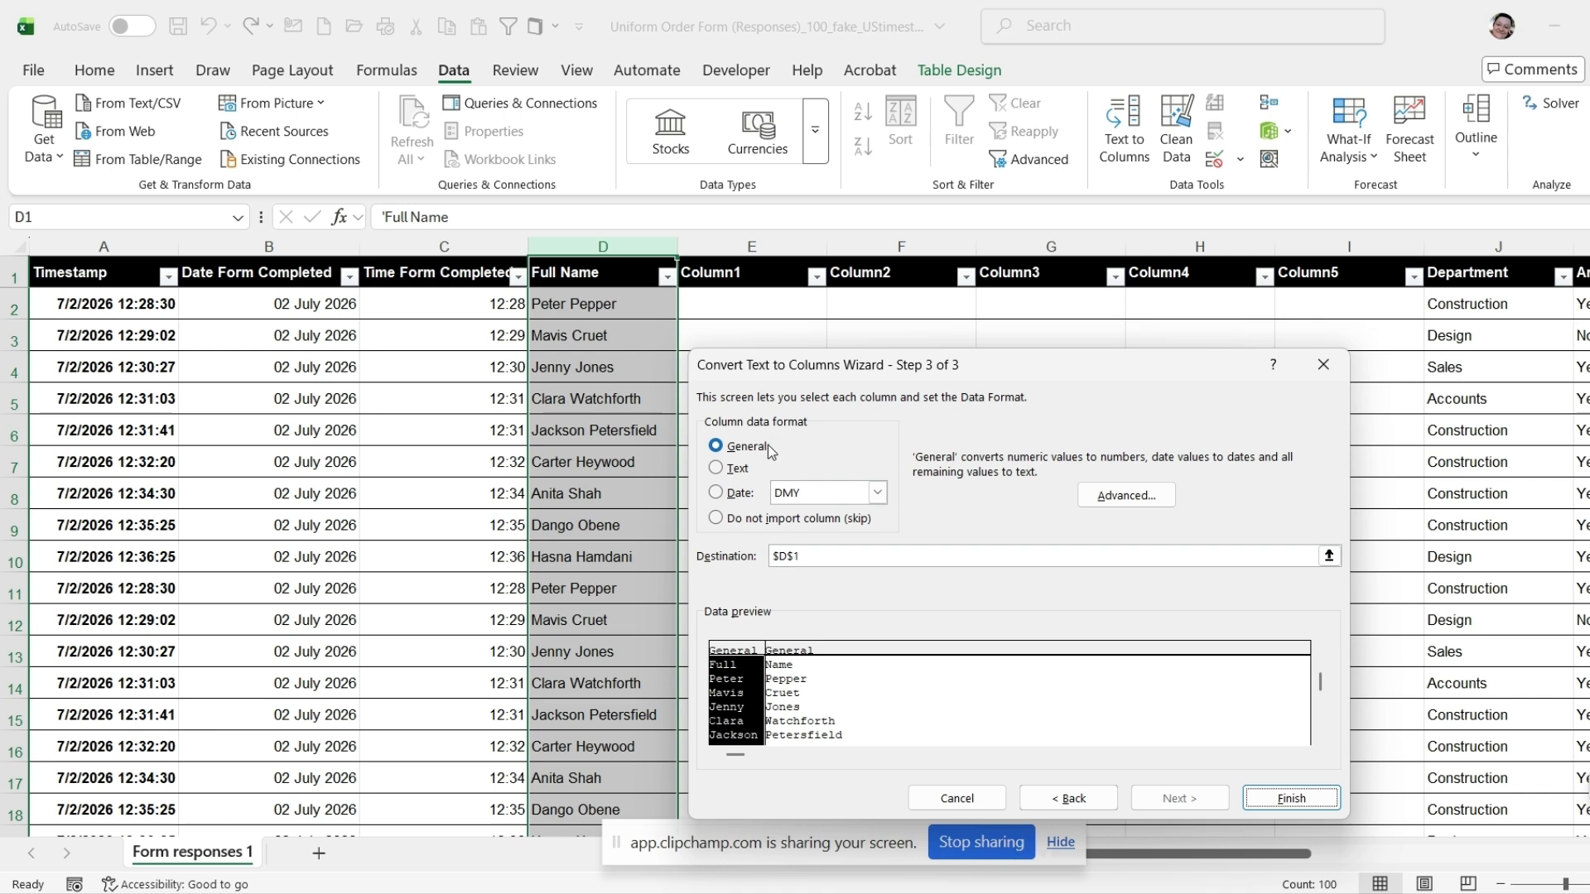
- Look at the Date format options and set the first split column's data format to Text
{"action": "left_click", "coordinate": [744, 496]}
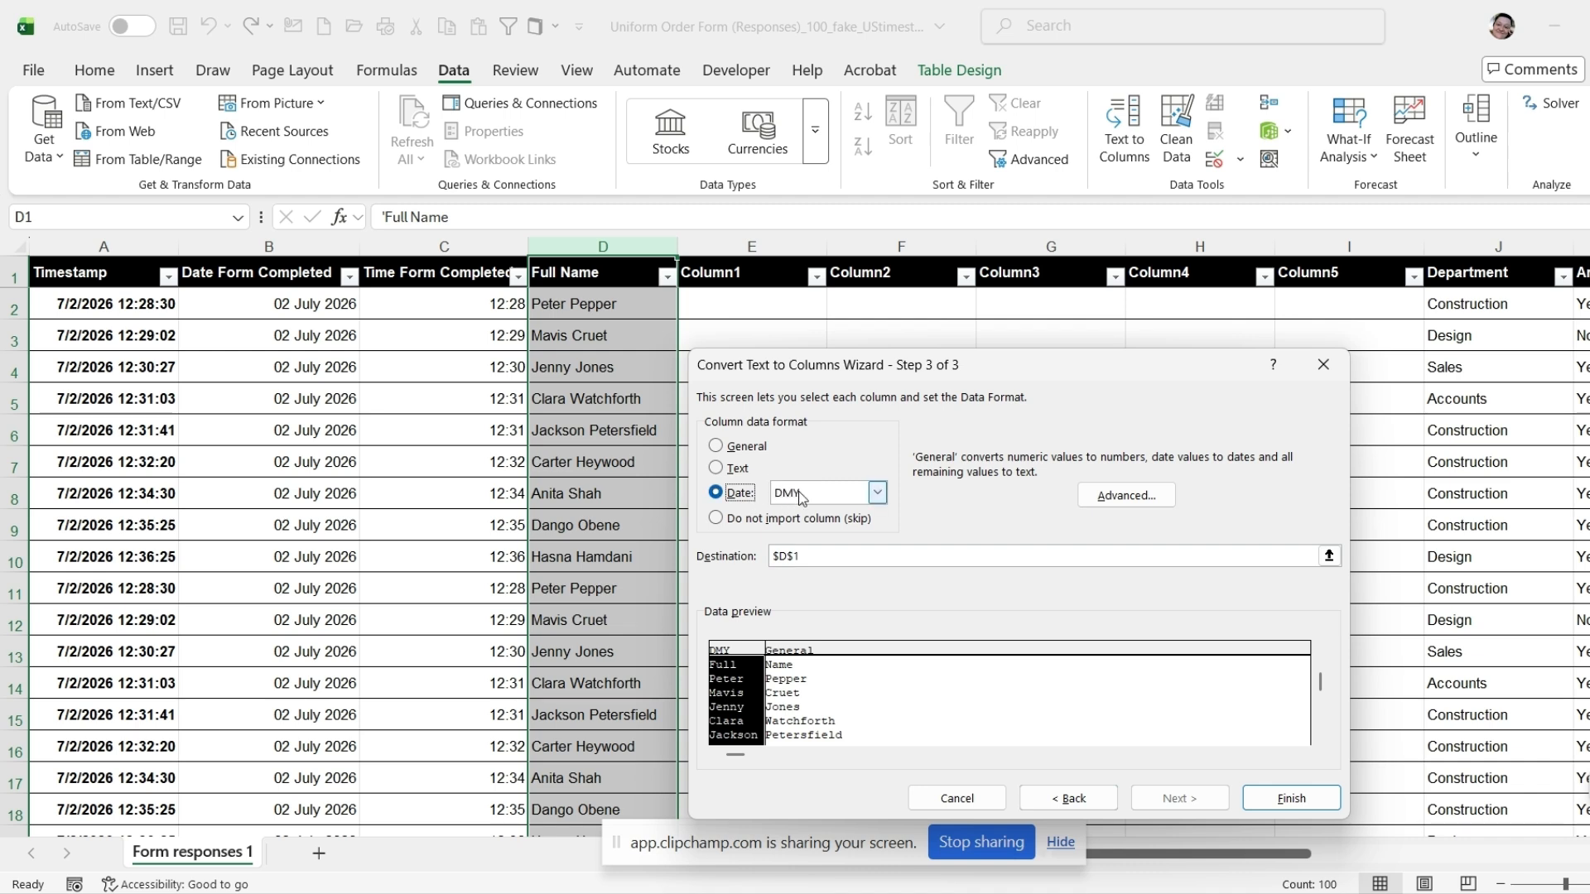
{"action": "left_click", "coordinate": [877, 498]}
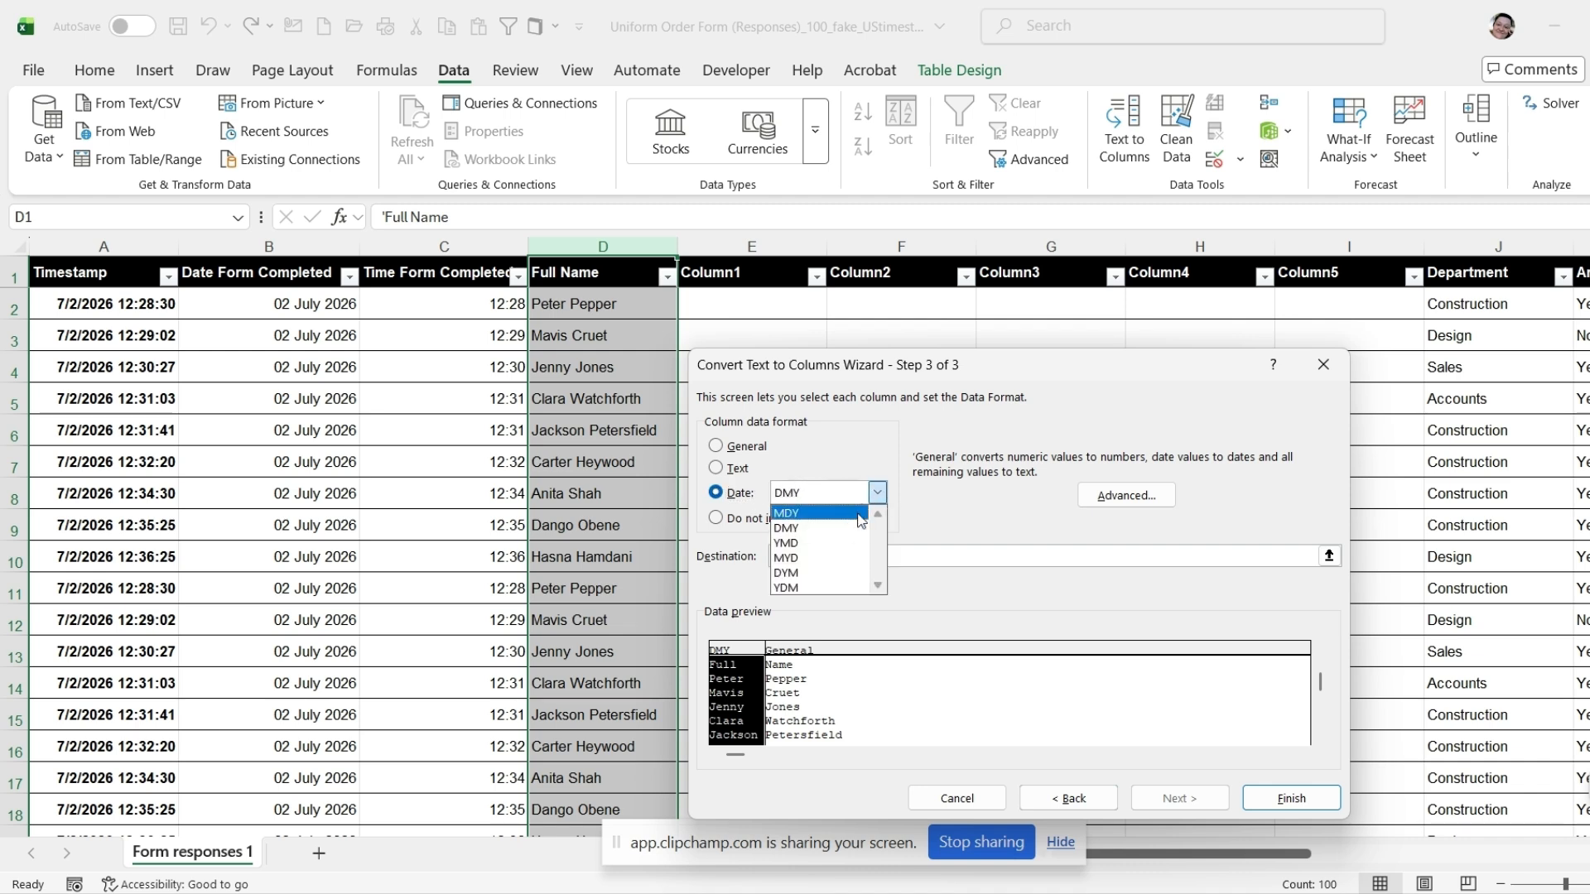
{"action": "left_click", "coordinate": [821, 464]}
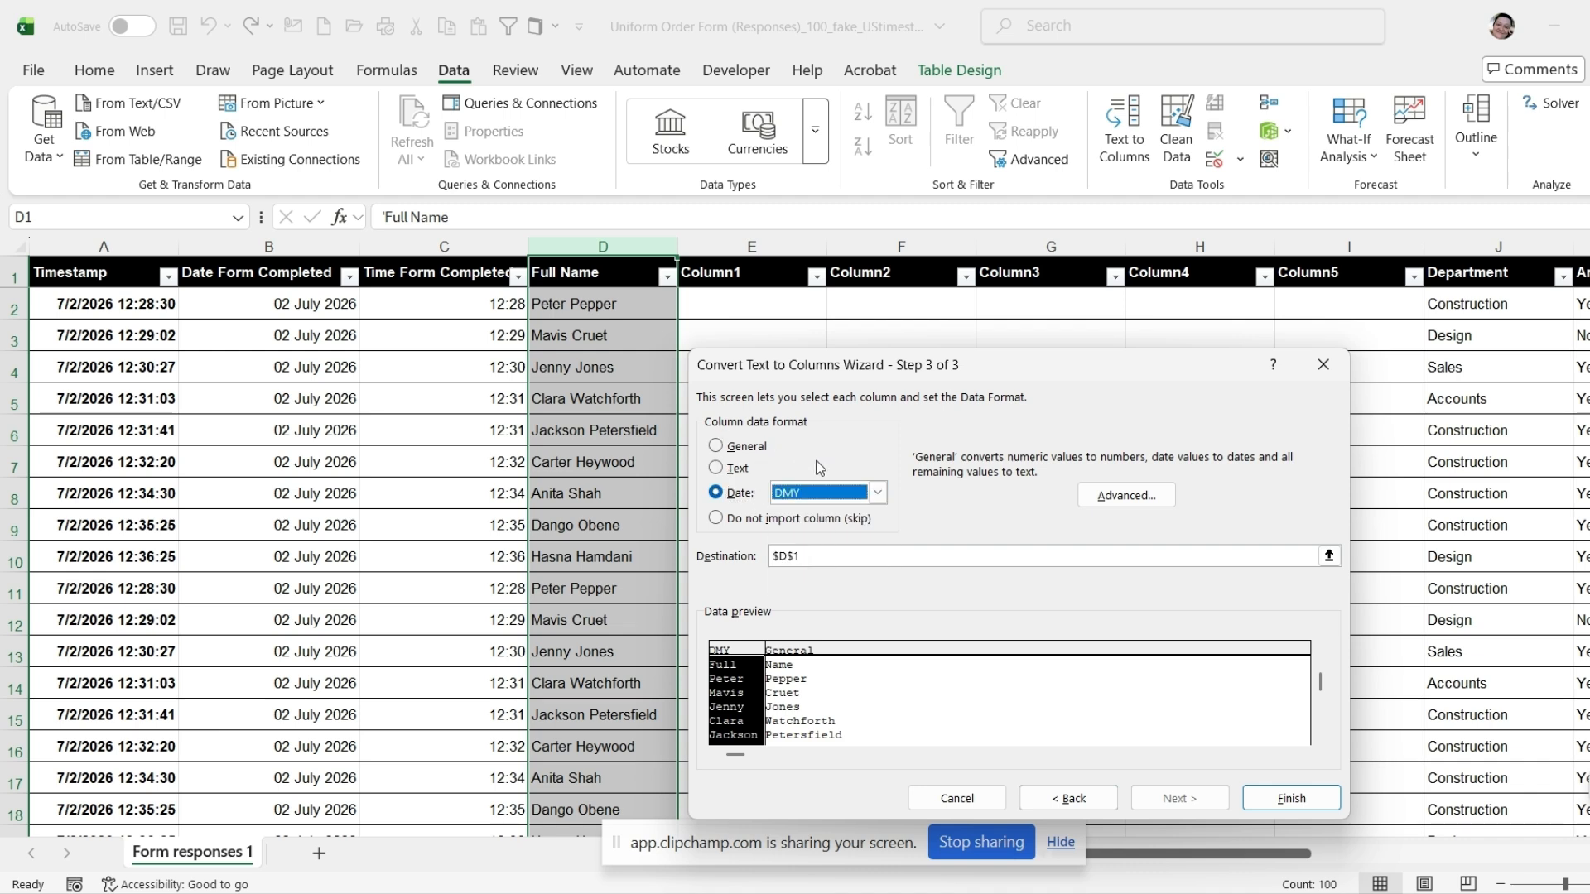
{"action": "left_click", "coordinate": [716, 468]}
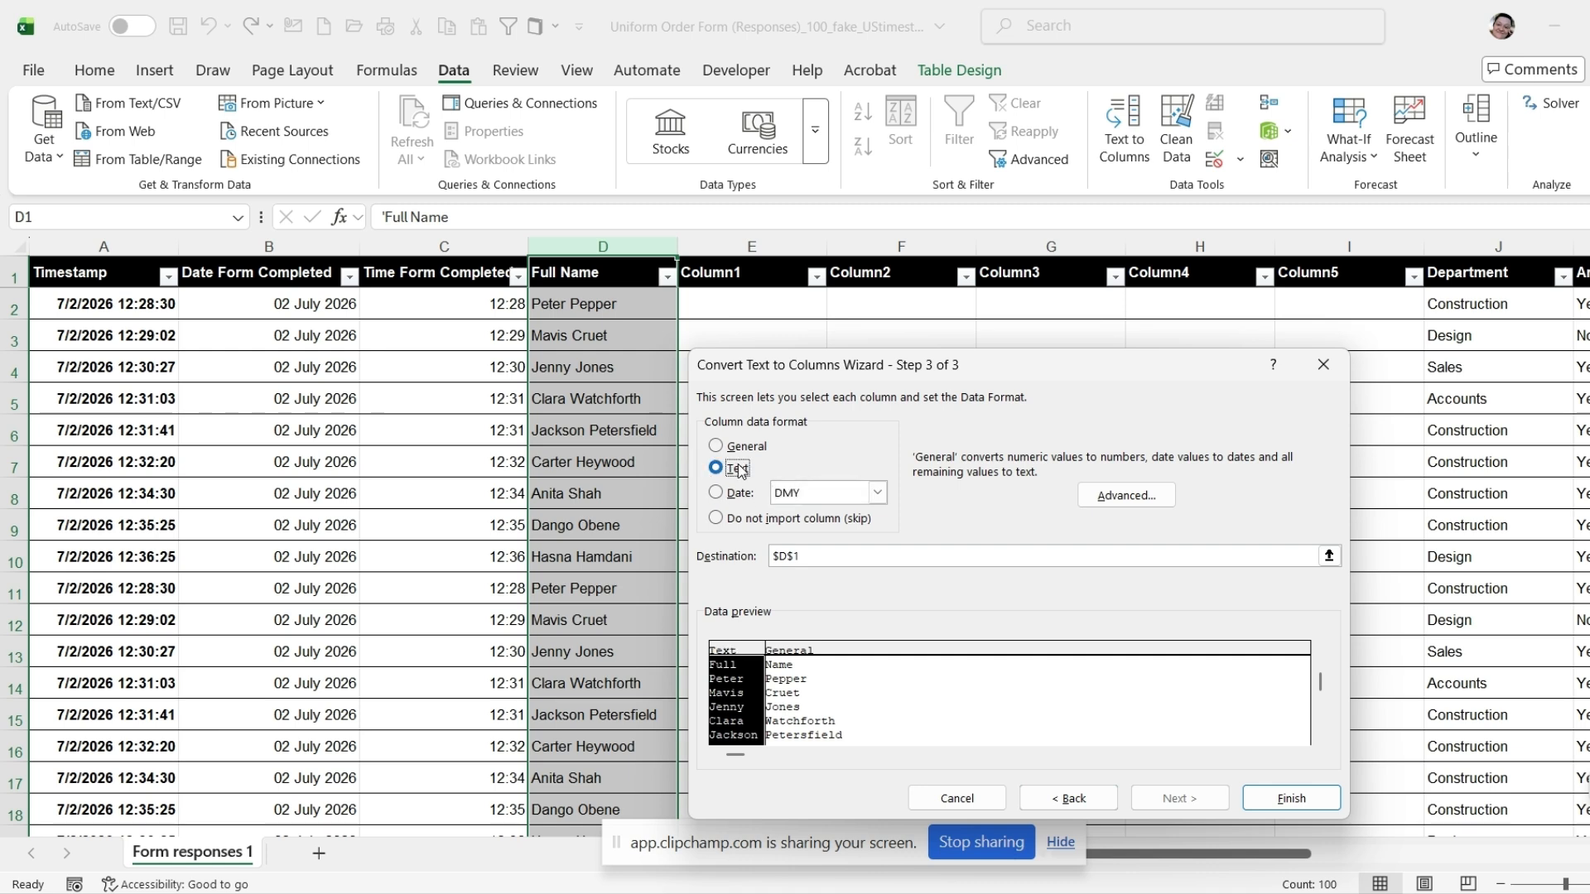
- Finish the full name split with the first column's data format as General and destination $E$1, replacing the data already there
{"action": "left_click", "coordinate": [725, 448]}
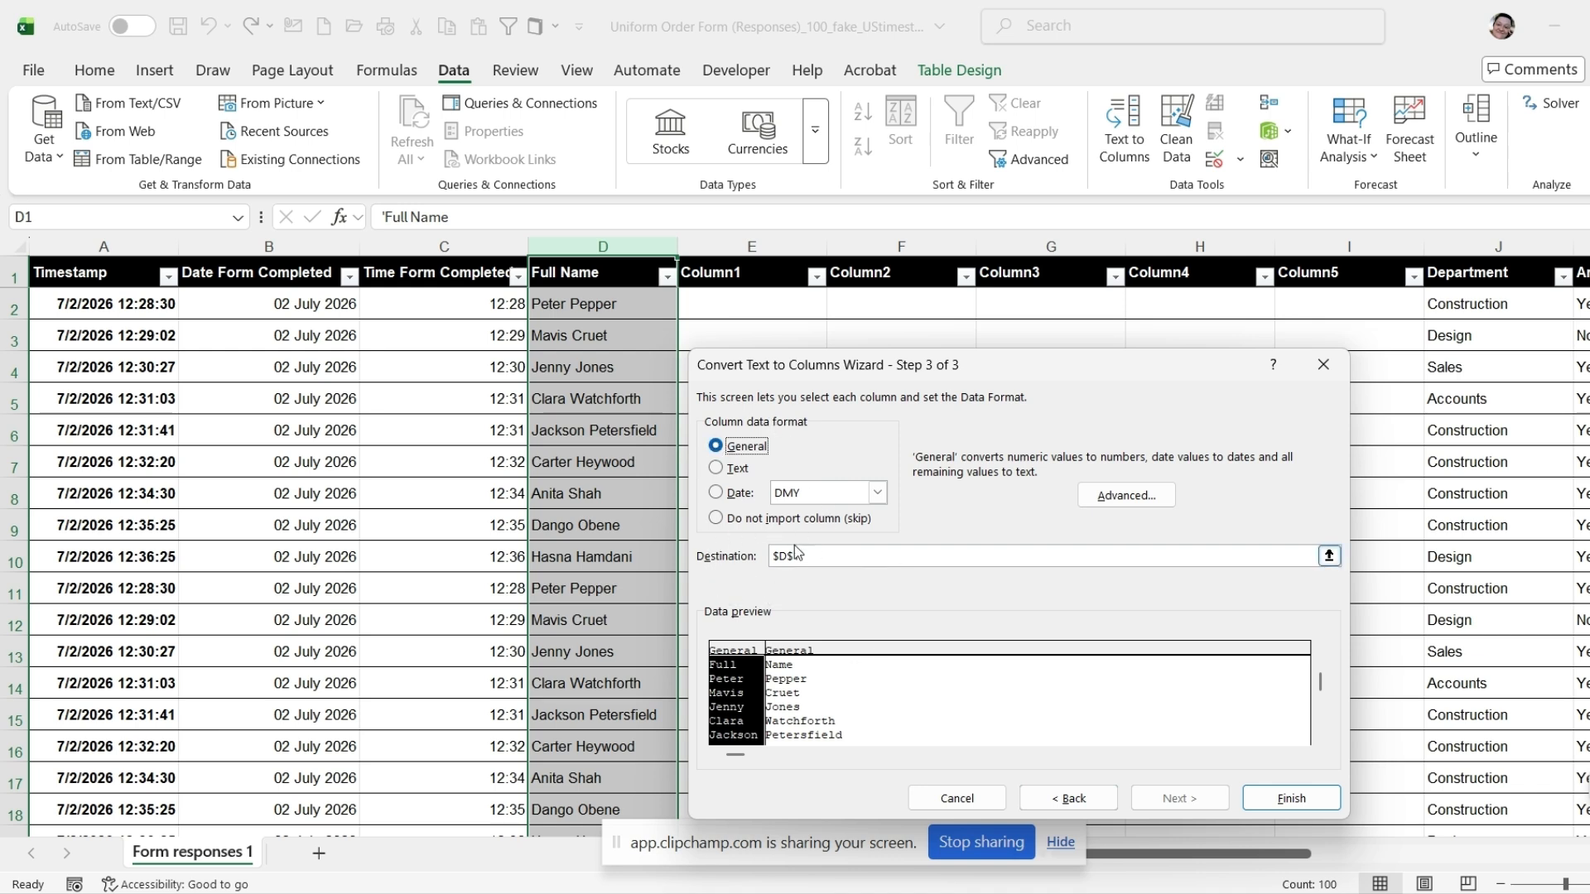
{"action": "left_click", "coordinate": [1329, 557]}
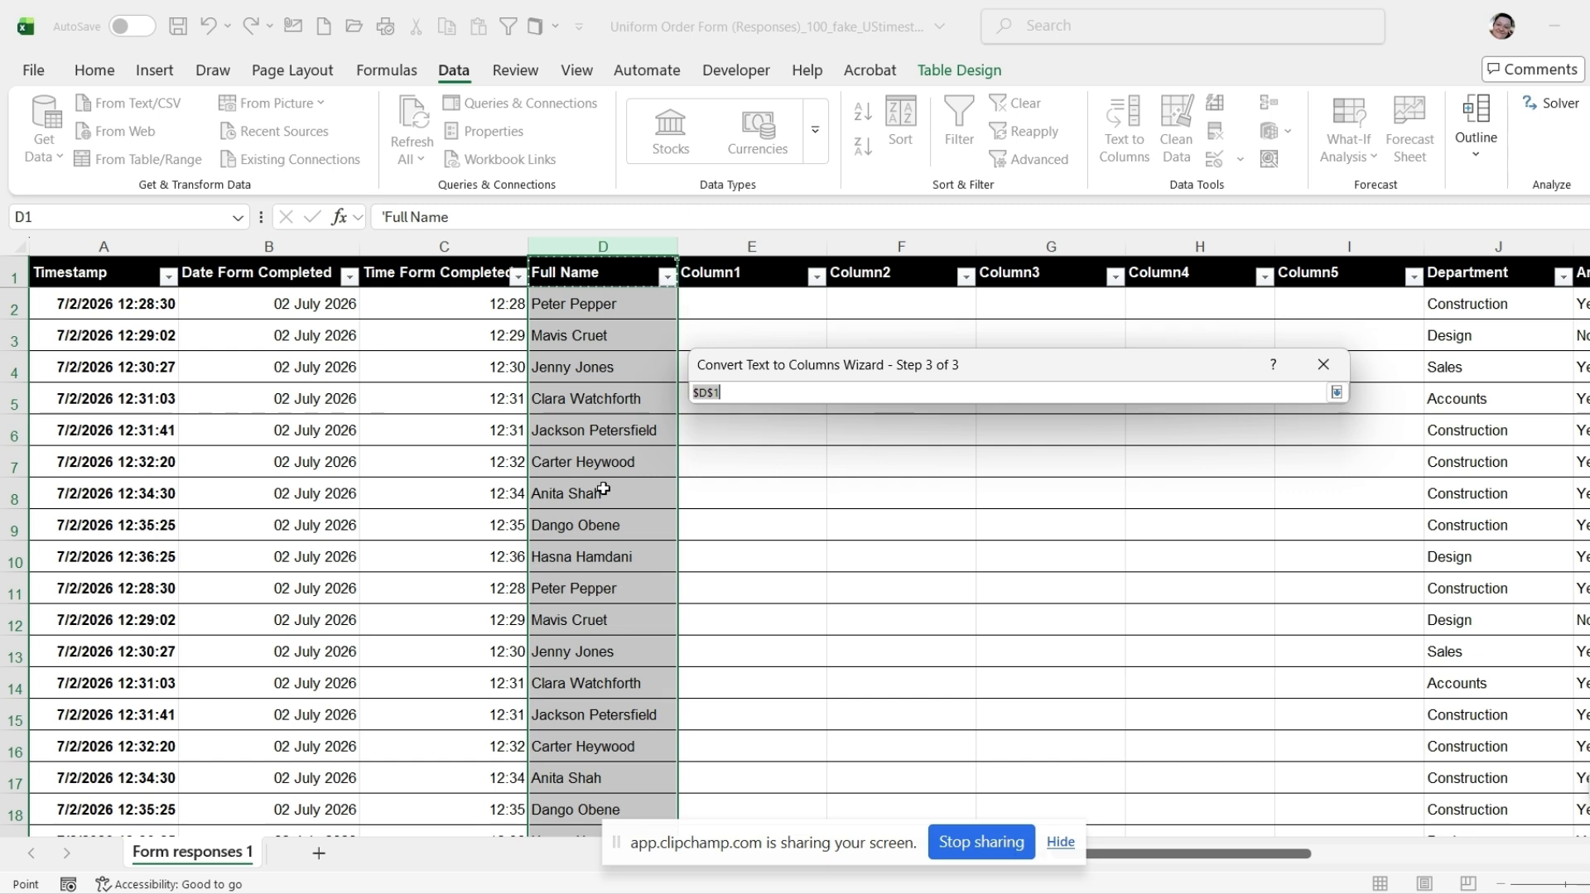
{"action": "left_click", "coordinate": [719, 272]}
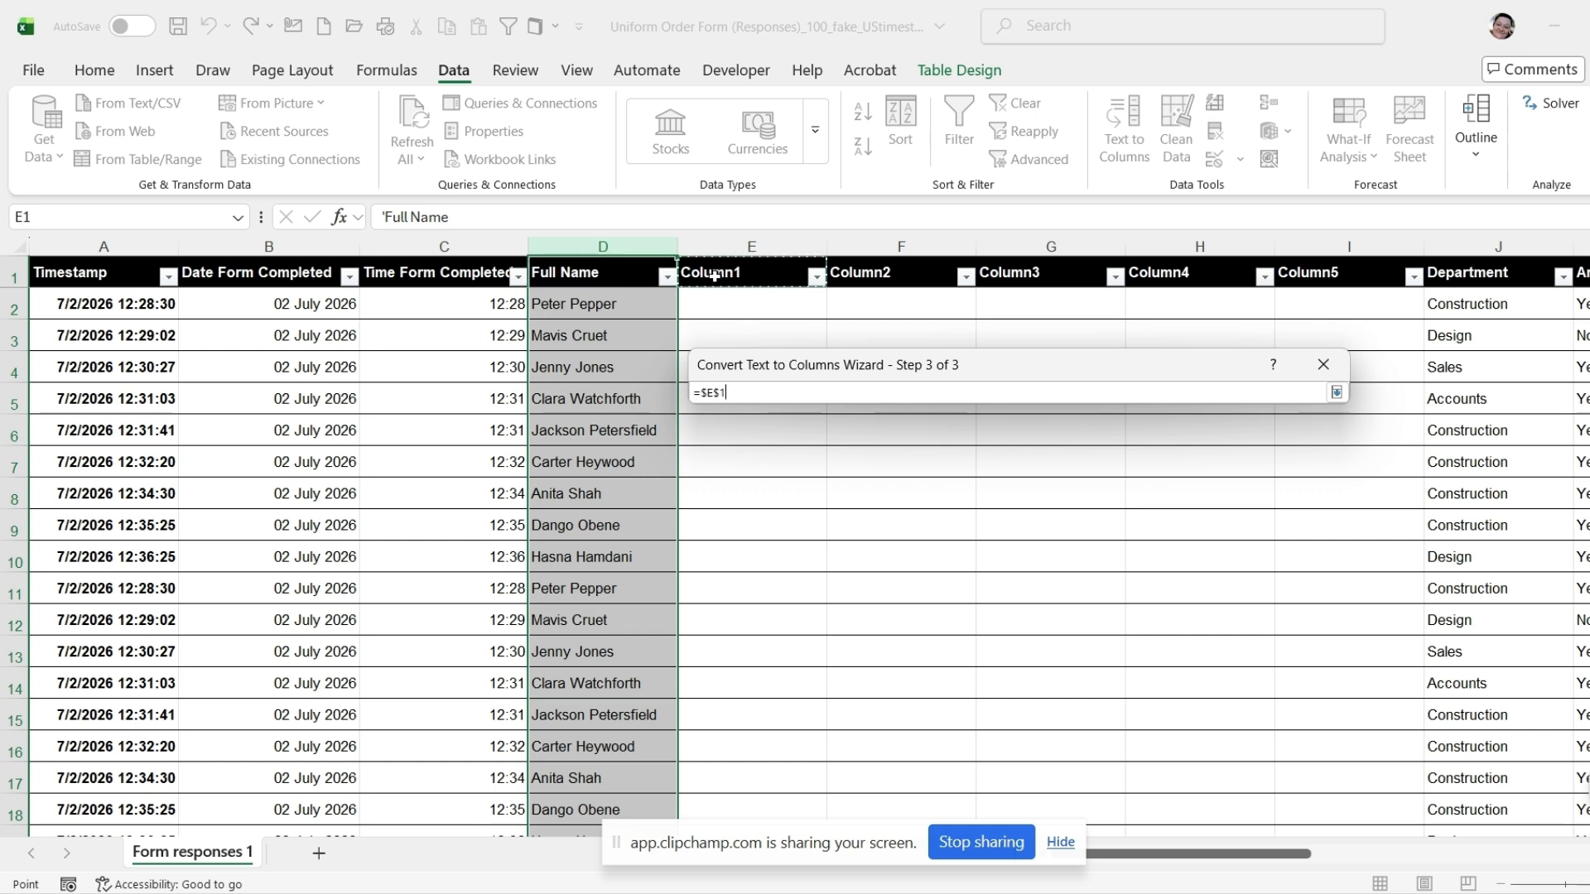
{"action": "left_click", "coordinate": [1336, 394]}
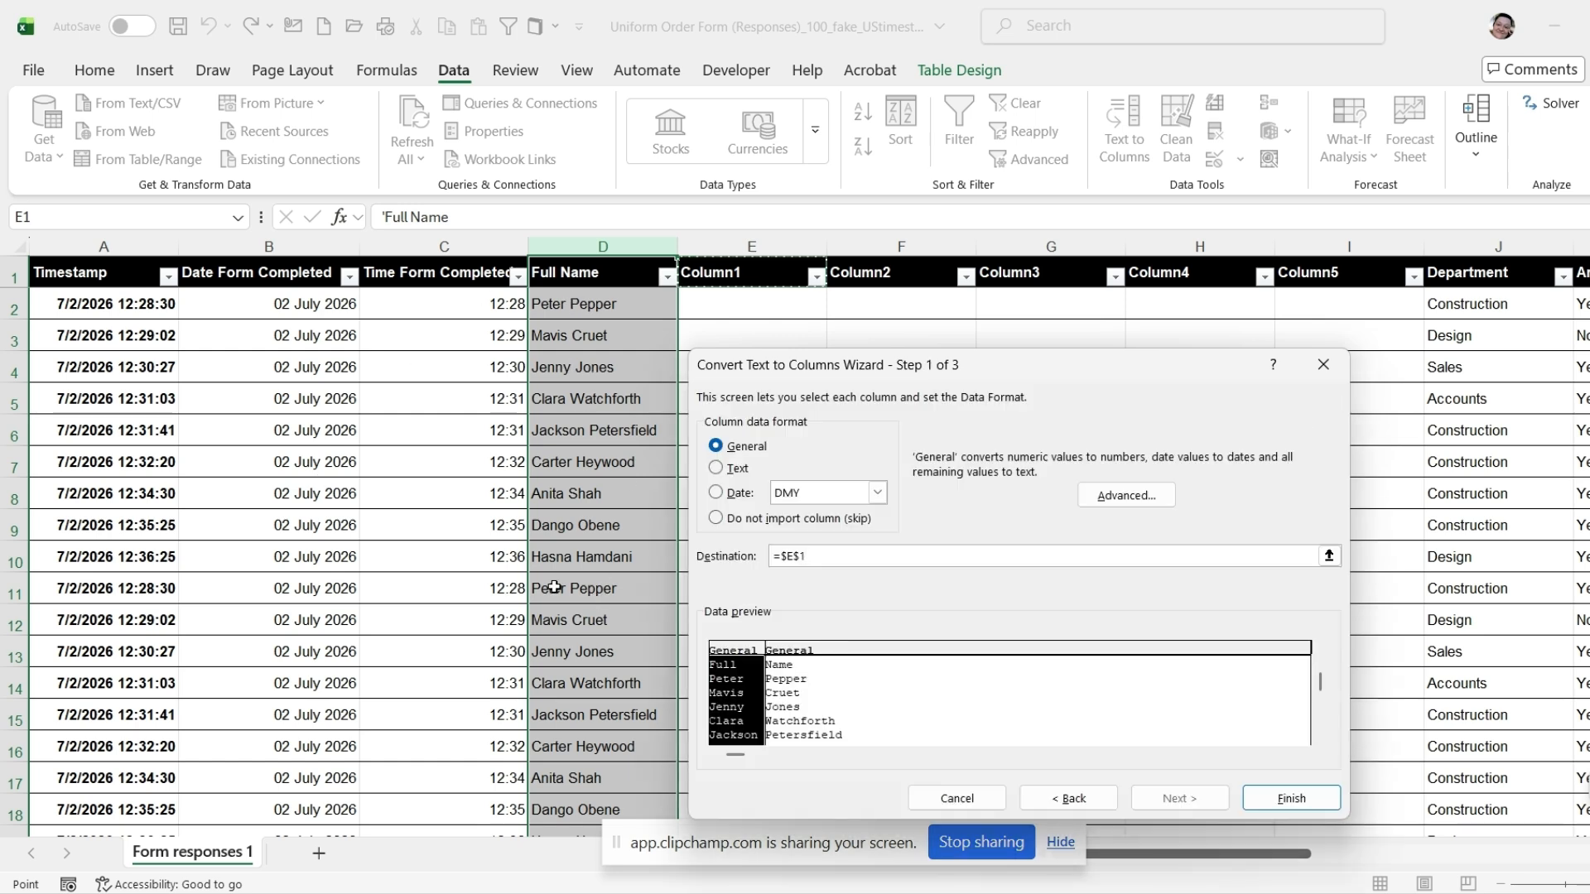
{"action": "left_click", "coordinate": [1258, 800]}
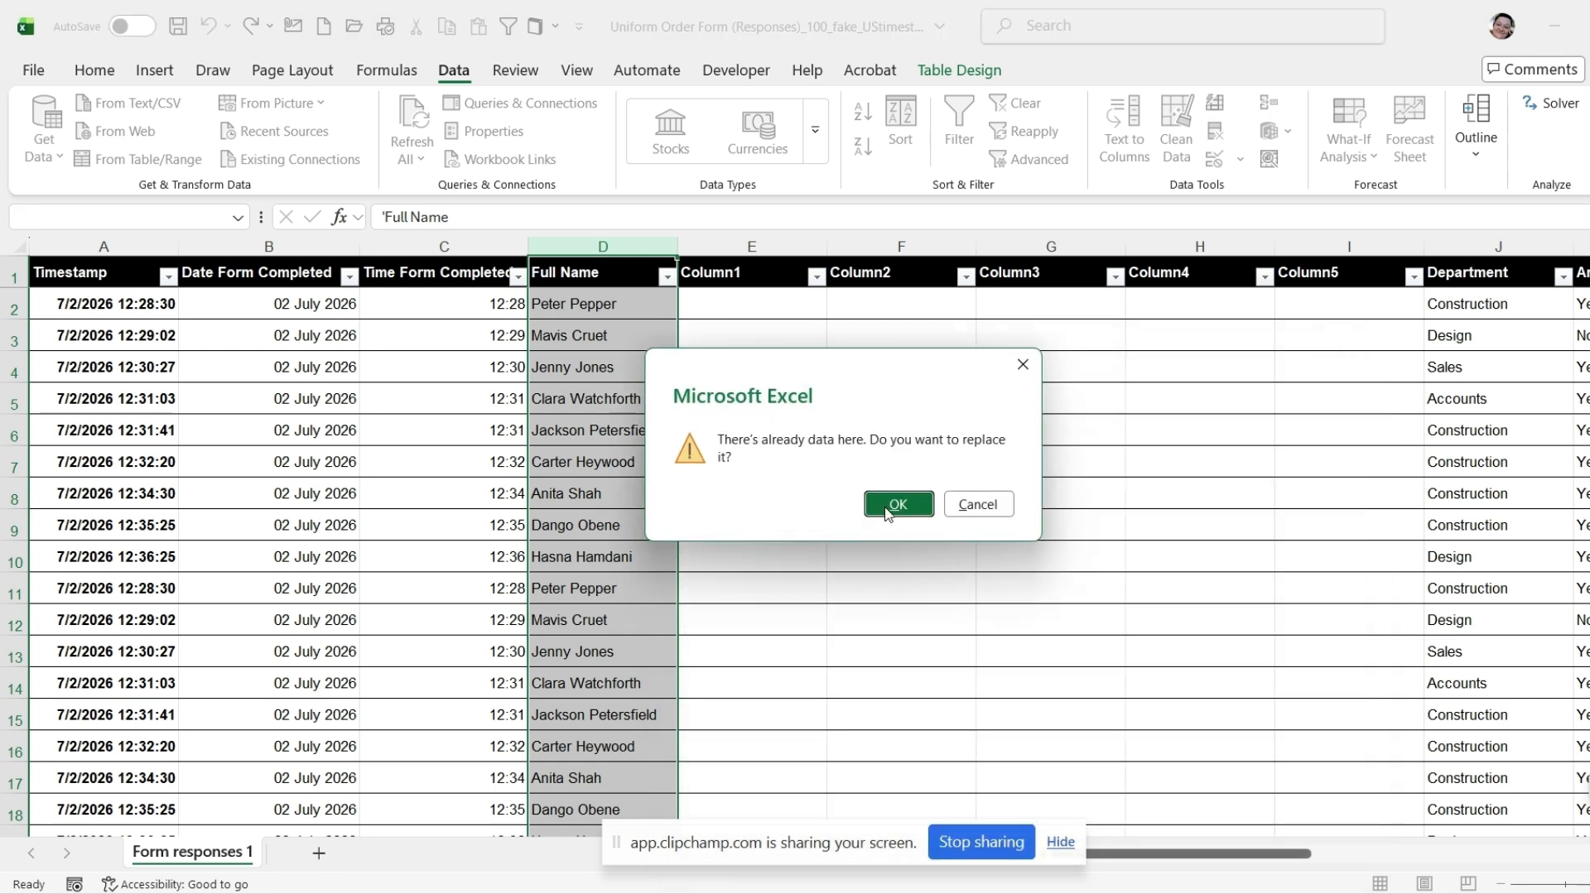
{"action": "left_click", "coordinate": [887, 507]}
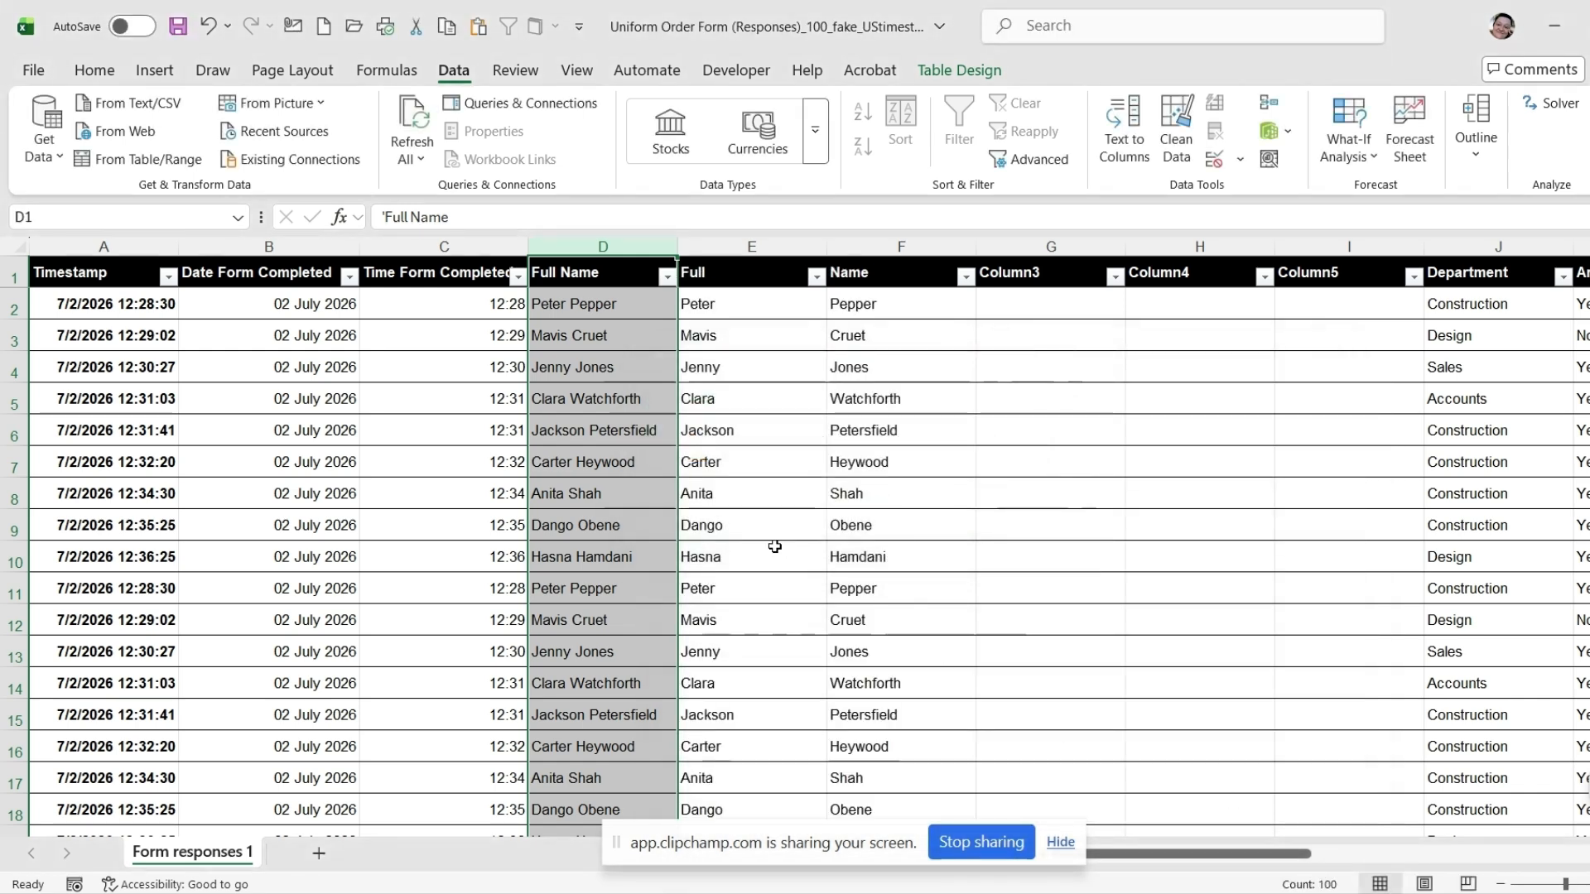
- Check the split first names and surnames against the Full Name column down through the table rows
{"action": "left_click", "coordinate": [647, 307]}
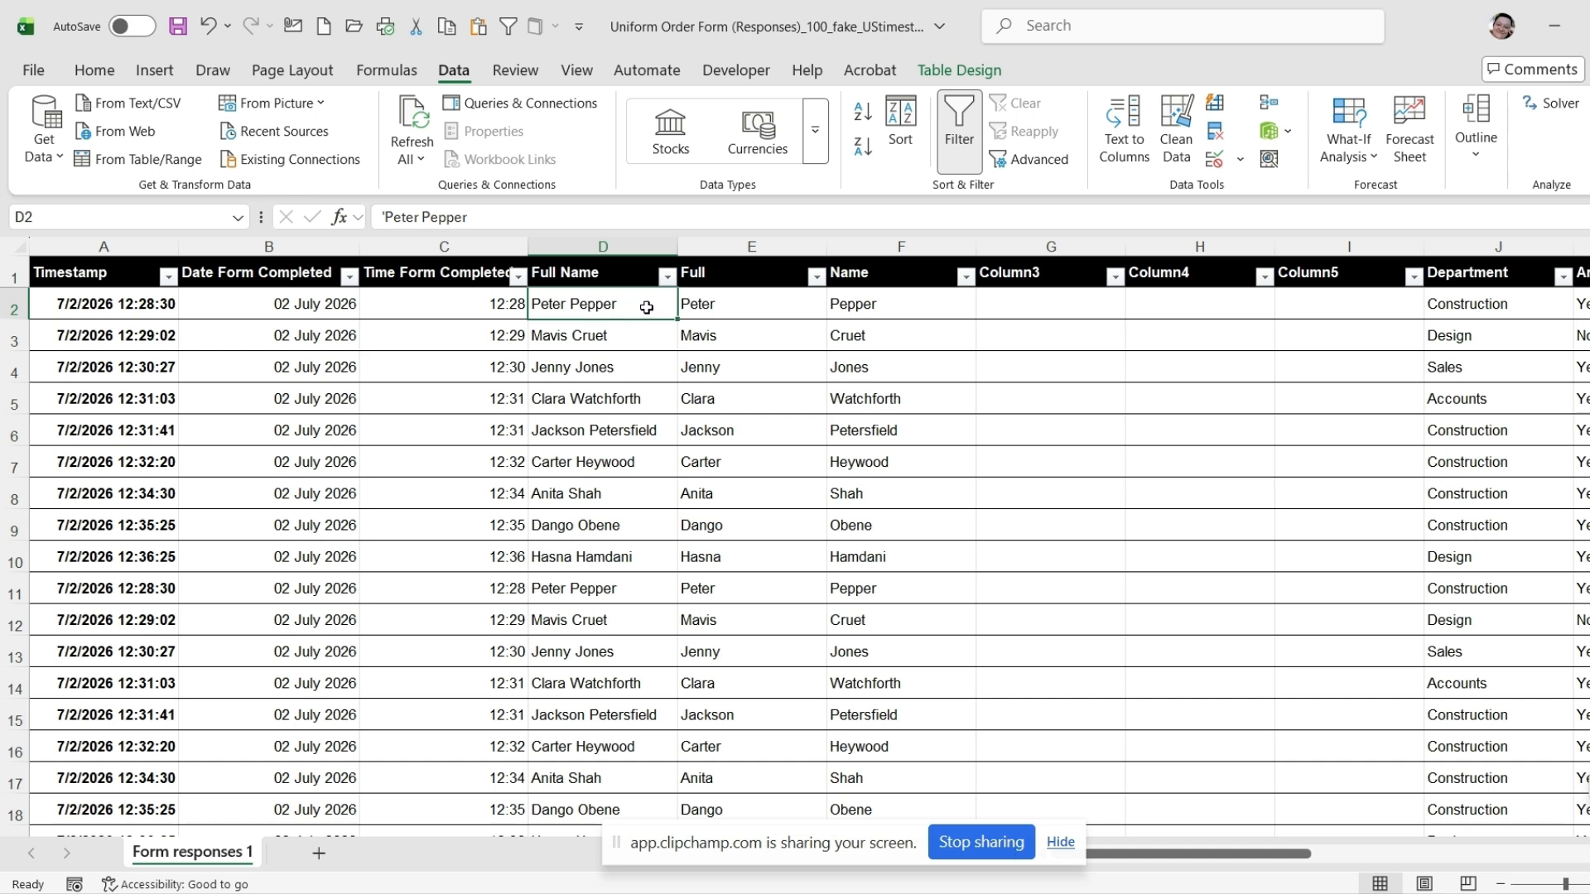
{"action": "left_click", "coordinate": [726, 311]}
{"action": "left_click", "coordinate": [824, 306]}
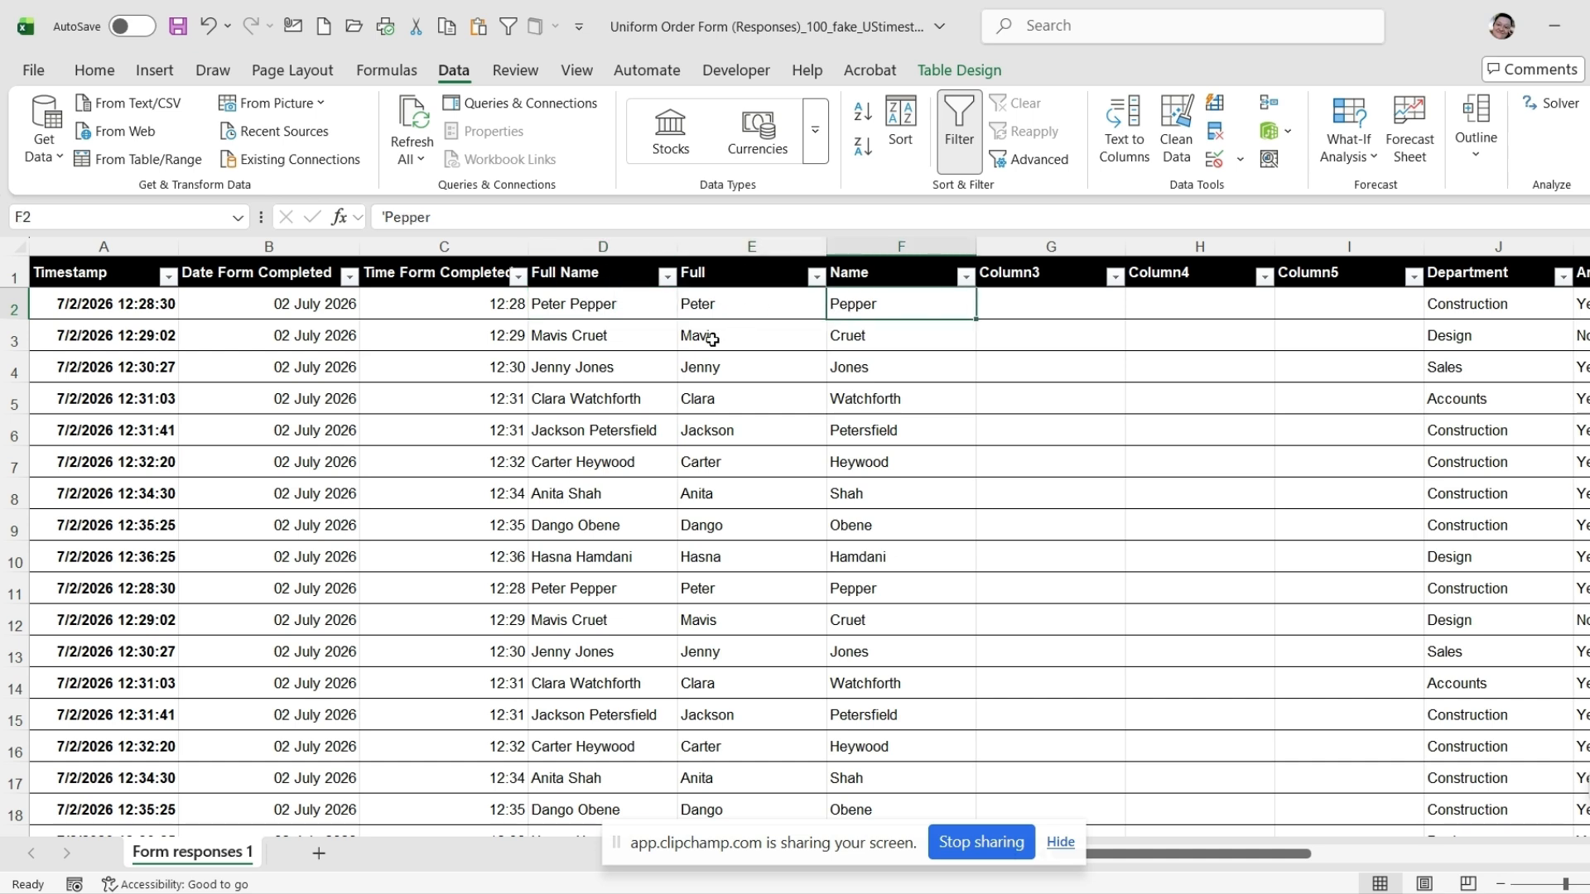
{"action": "key", "text": "Down"}
{"action": "key", "text": "Down"}
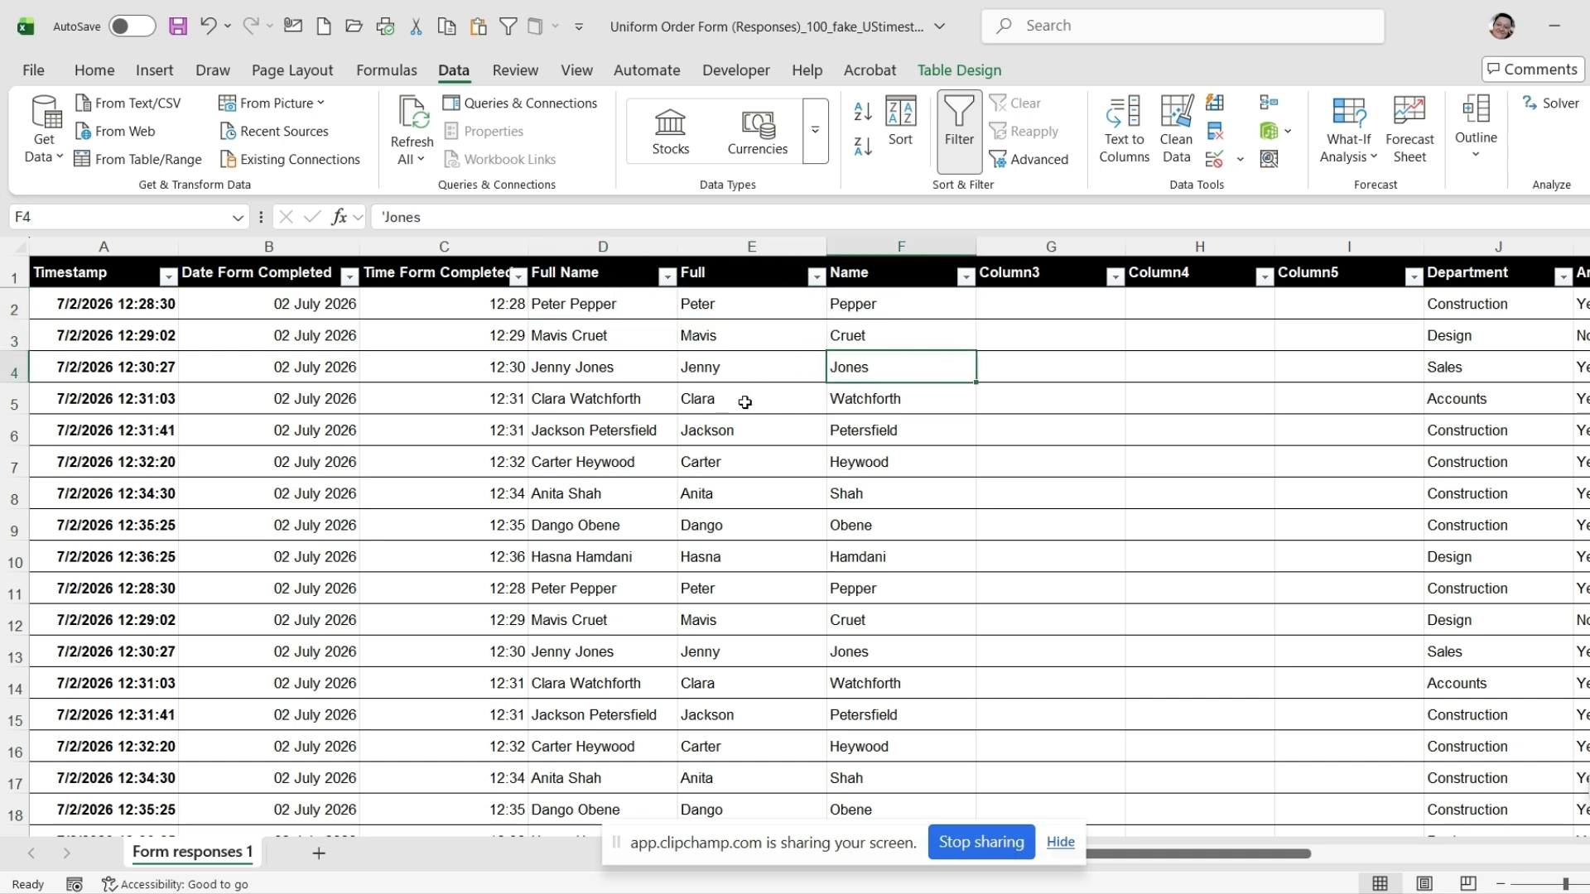
{"action": "scroll", "coordinate": [778, 459], "scroll_direction": "down", "scroll_amount": 13}
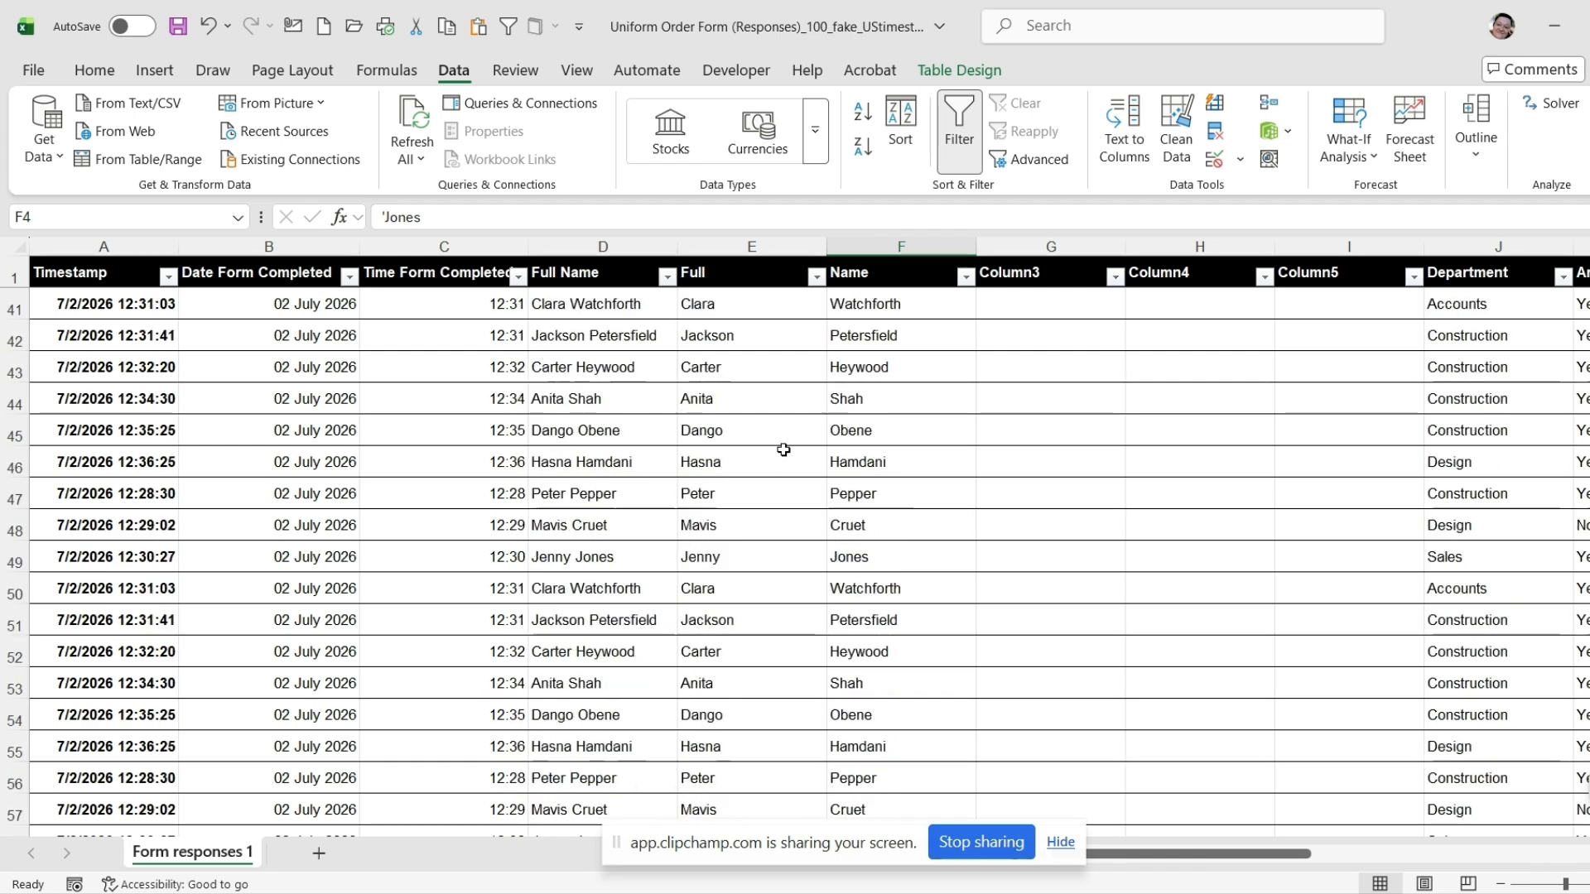
{"action": "scroll", "coordinate": [783, 450], "scroll_direction": "down", "scroll_amount": 10}
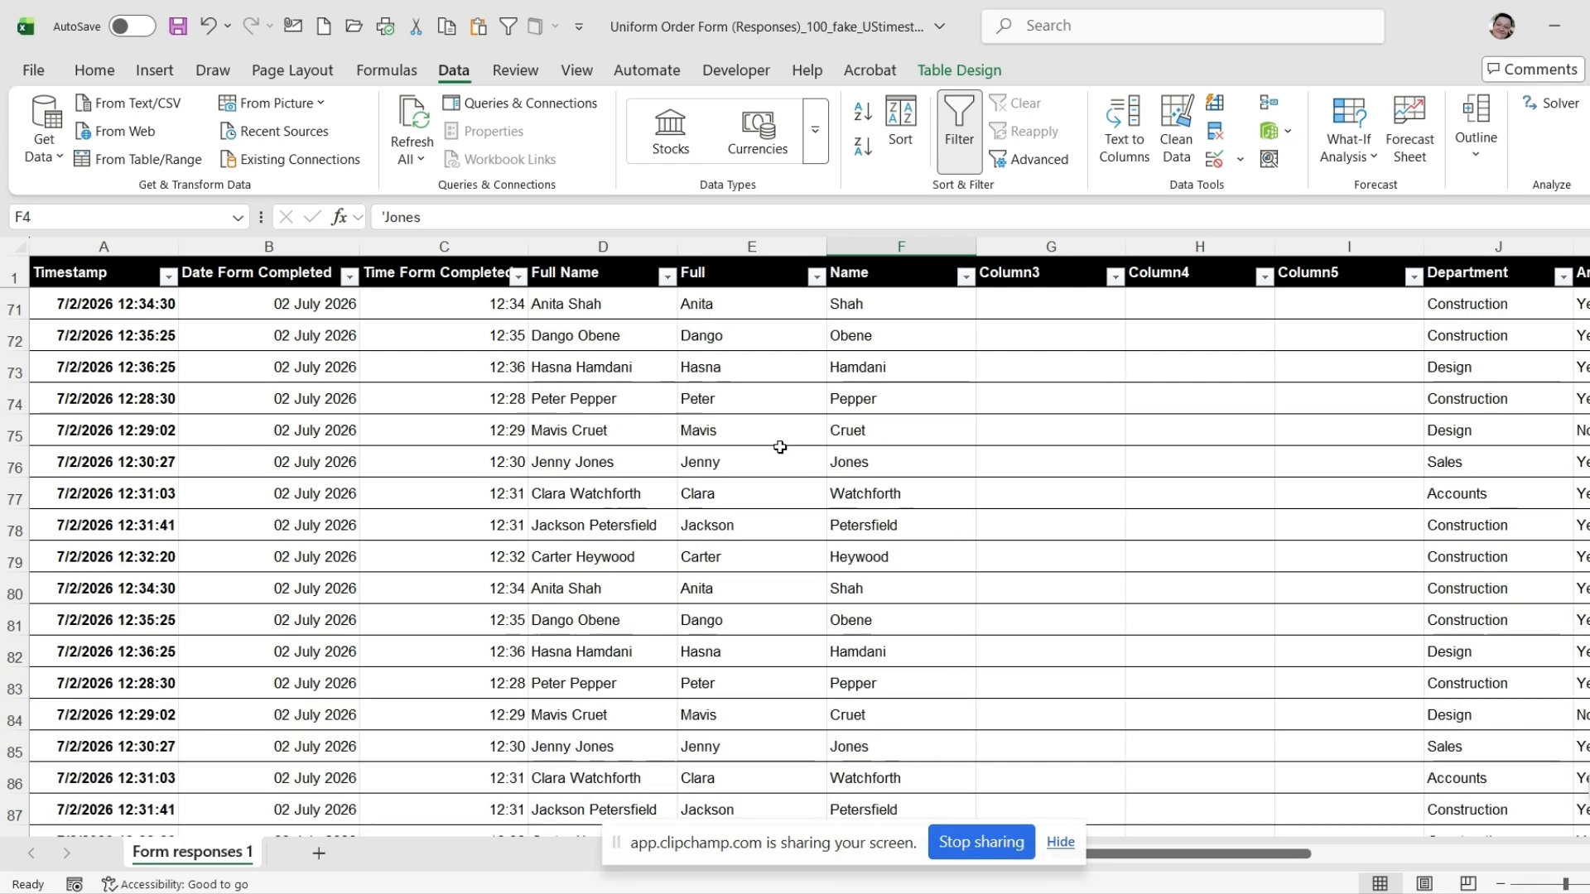
{"action": "scroll", "coordinate": [780, 448], "scroll_direction": "up", "scroll_amount": 20}
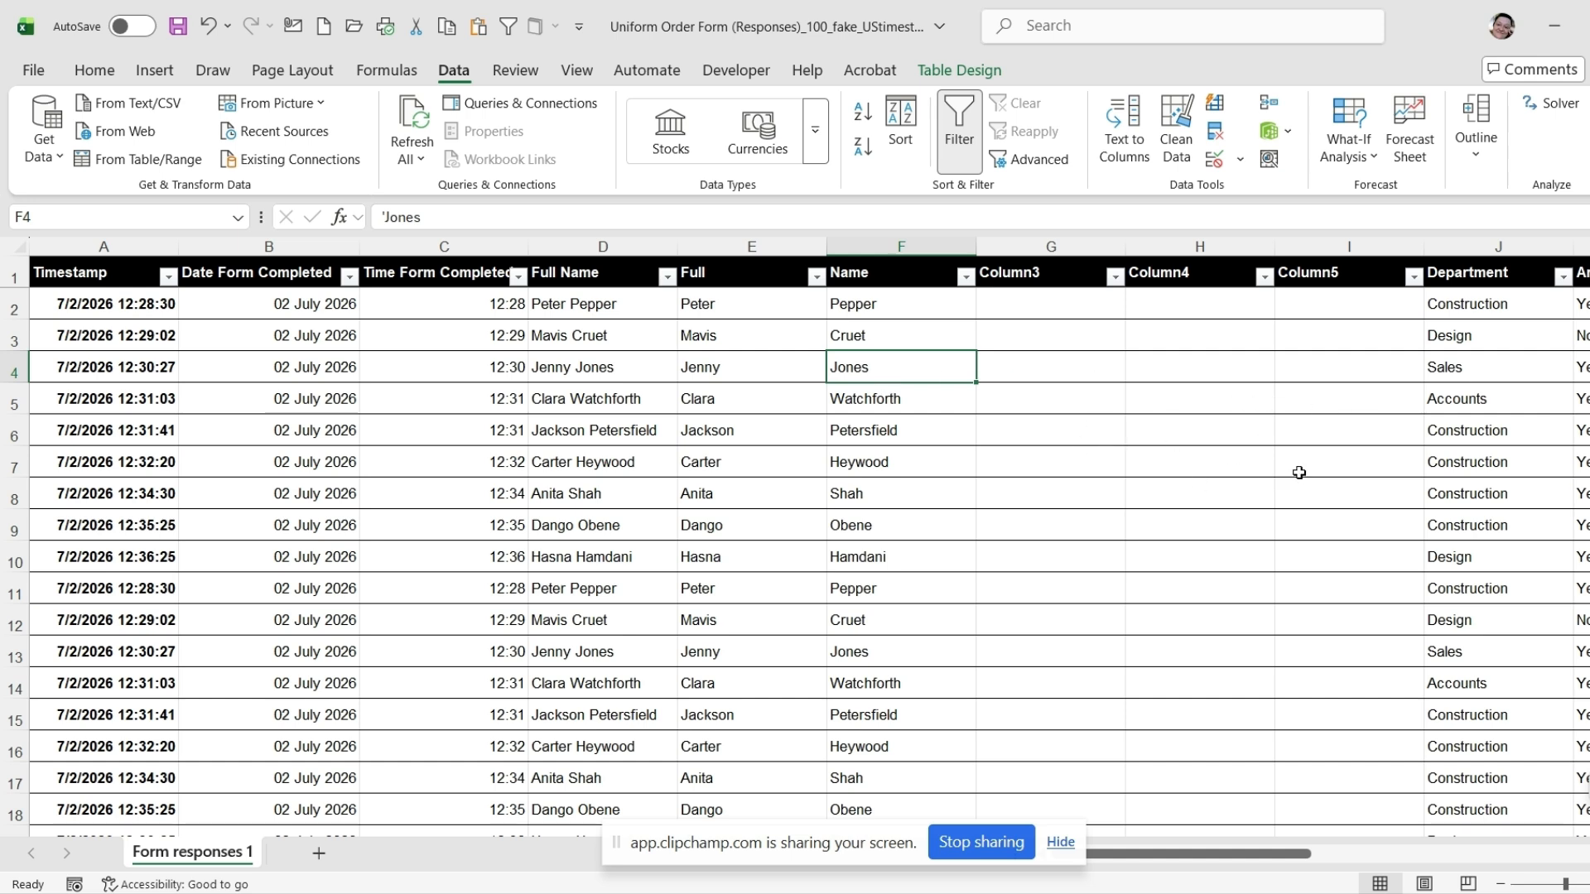
{"action": "scroll", "coordinate": [1298, 471], "scroll_direction": "down", "scroll_amount": 2}
{"action": "scroll", "coordinate": [1298, 470], "scroll_direction": "up", "scroll_amount": 2}
- Delete the three unused blank columns, Column3 to Column5, between the Name and Department columns
{"action": "left_click_drag", "start_coordinate": [1036, 247], "coordinate": [1323, 254]}
{"action": "right_click", "coordinate": [1203, 373]}
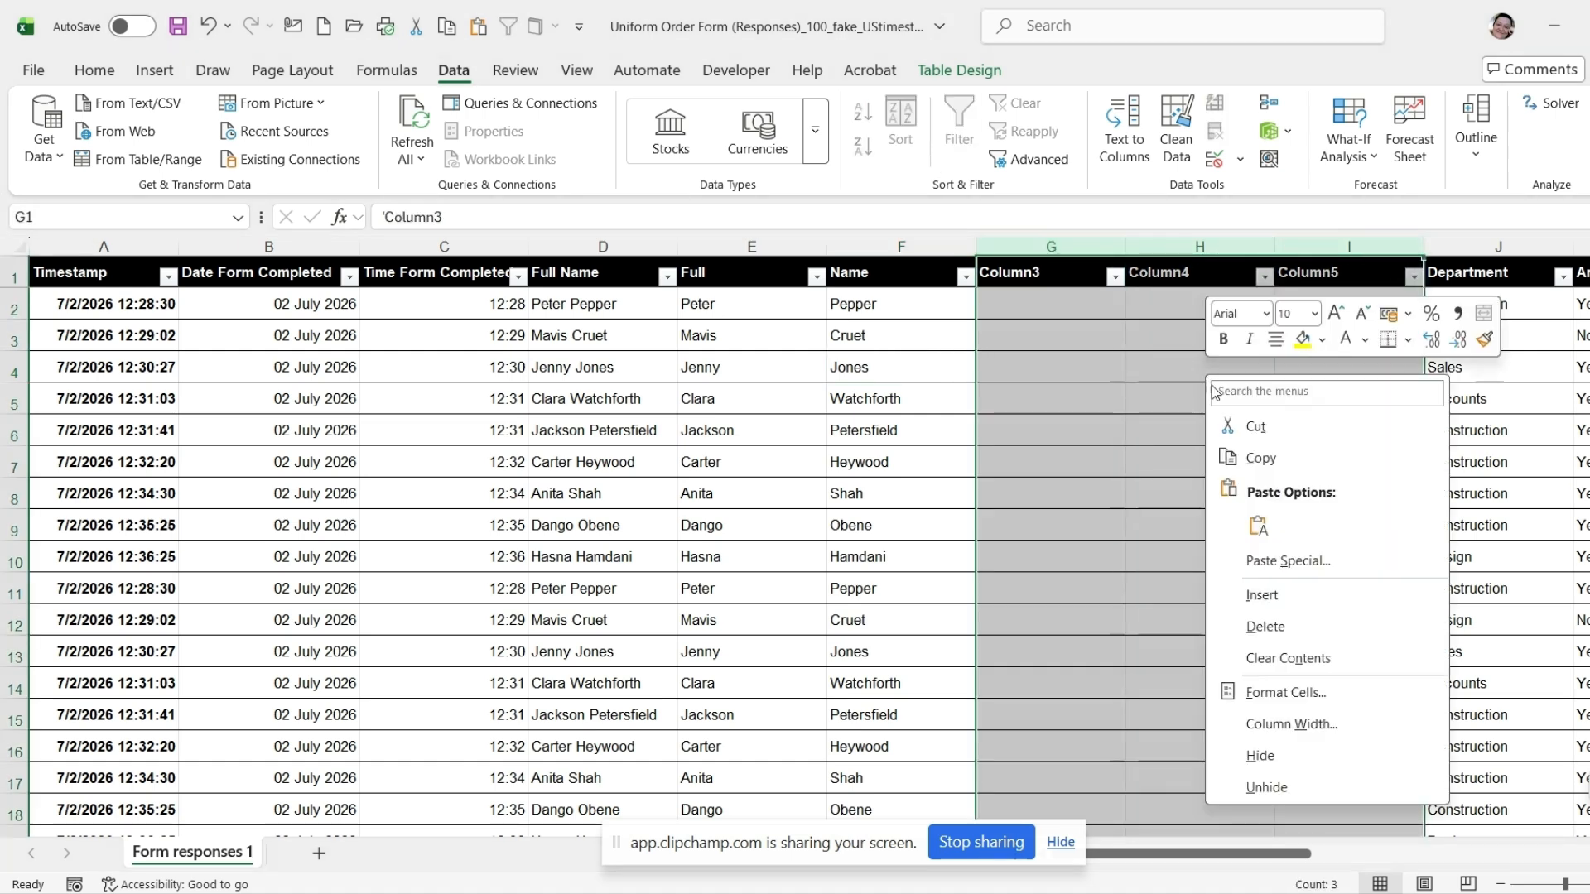
{"action": "left_click", "coordinate": [1249, 635]}
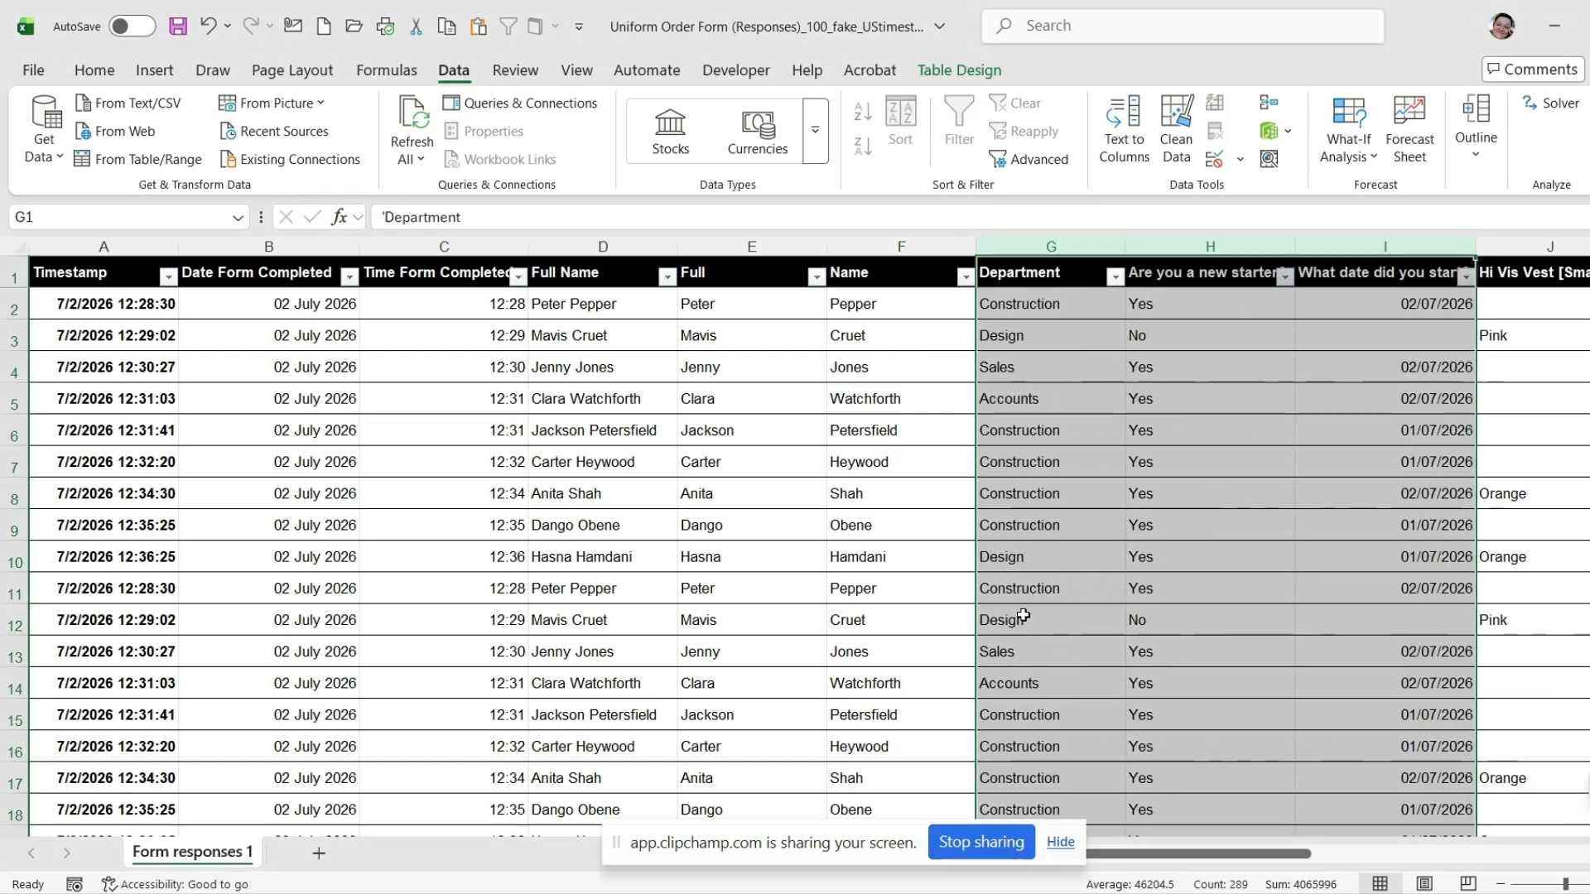
{"action": "left_click", "coordinate": [884, 551]}
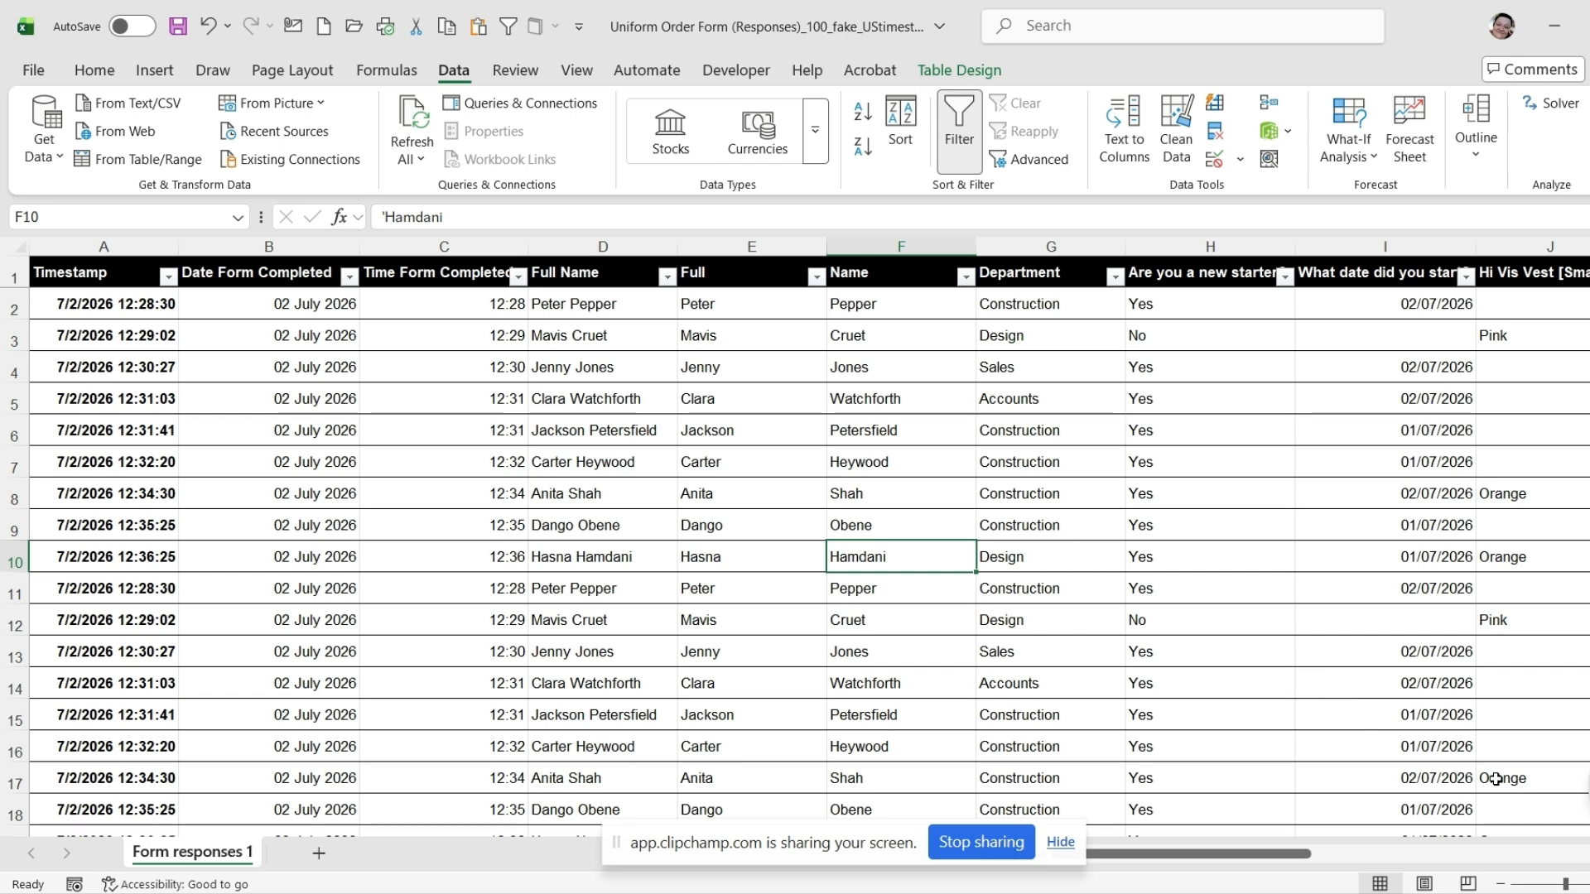
- Insert two blank columns between the Safety Helmets [Yellow] and Safety Helmets [Blue] columns
{"action": "scroll", "coordinate": [811, 547], "scroll_direction": "right", "scroll_amount": 5}
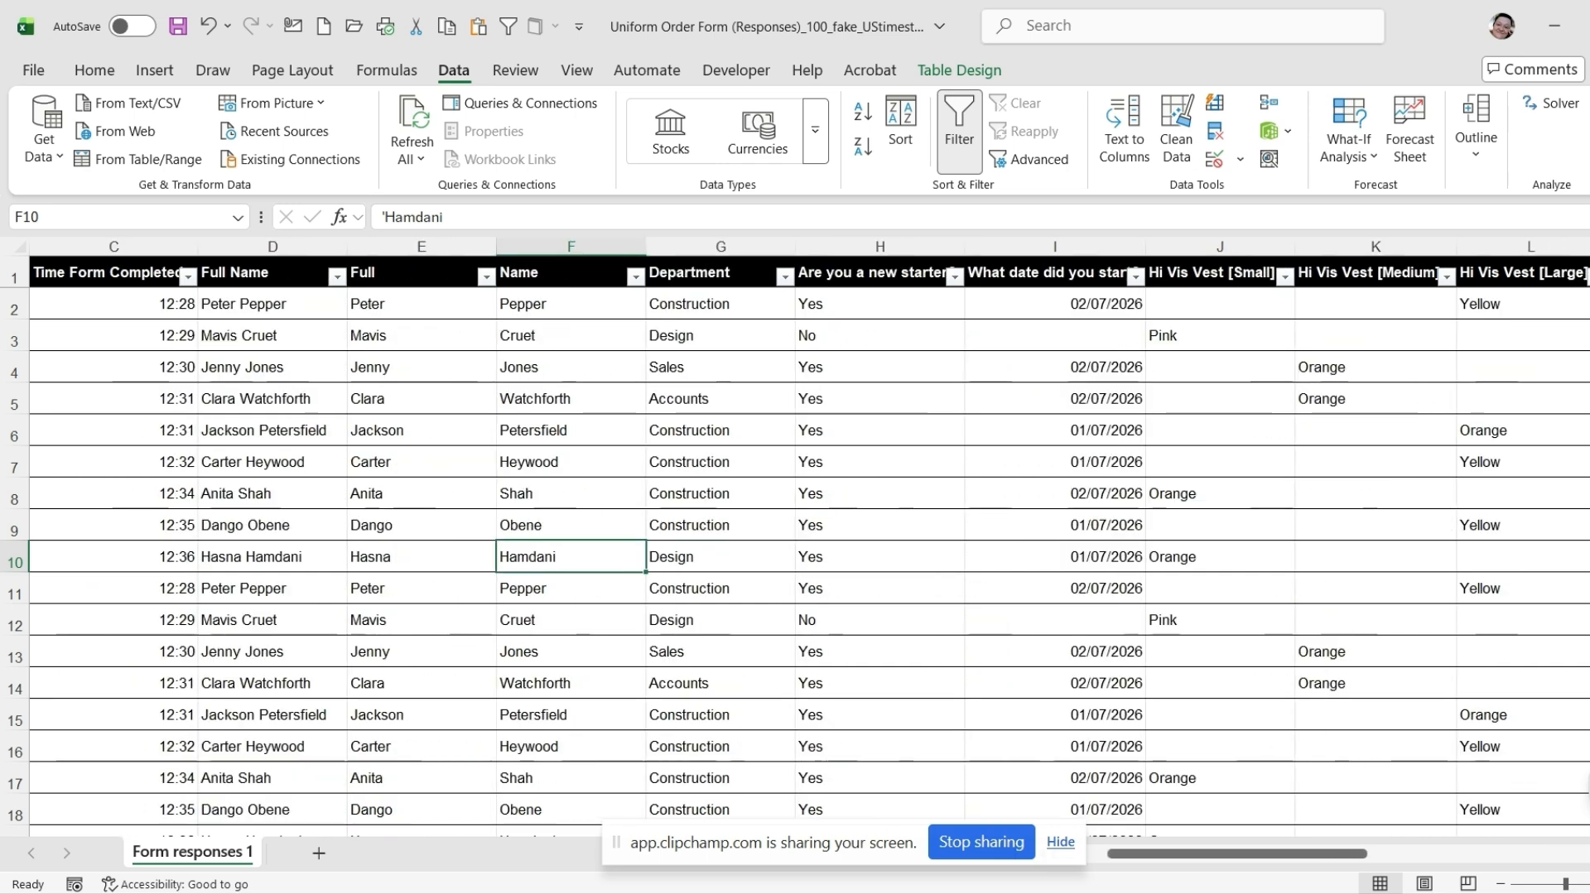
{"action": "scroll", "coordinate": [812, 547], "scroll_direction": "right", "scroll_amount": 1}
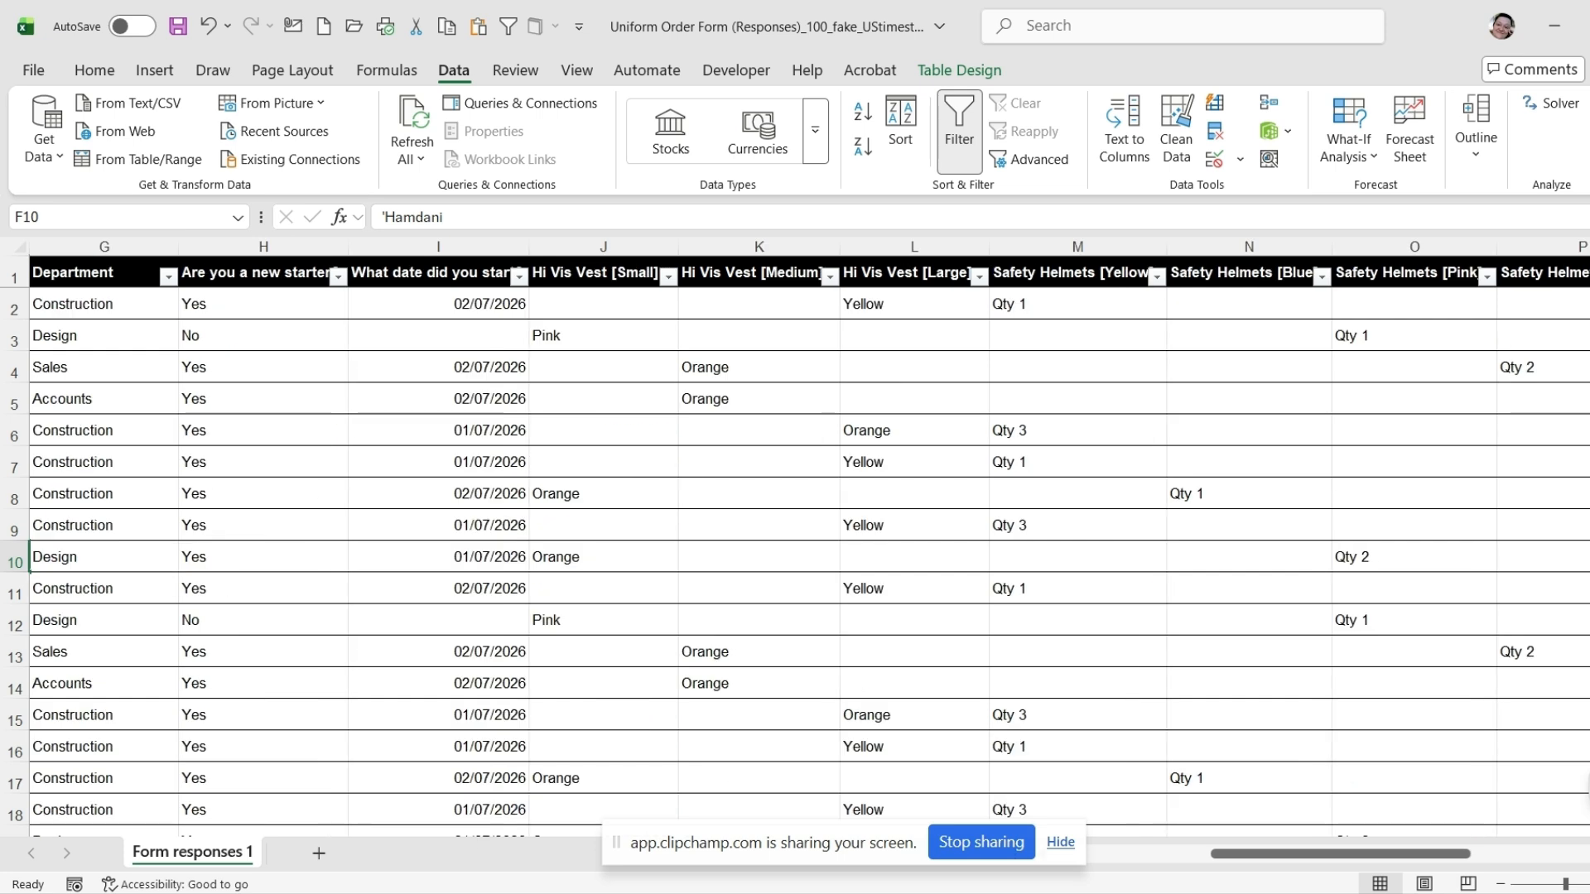
{"action": "left_click", "coordinate": [1042, 308]}
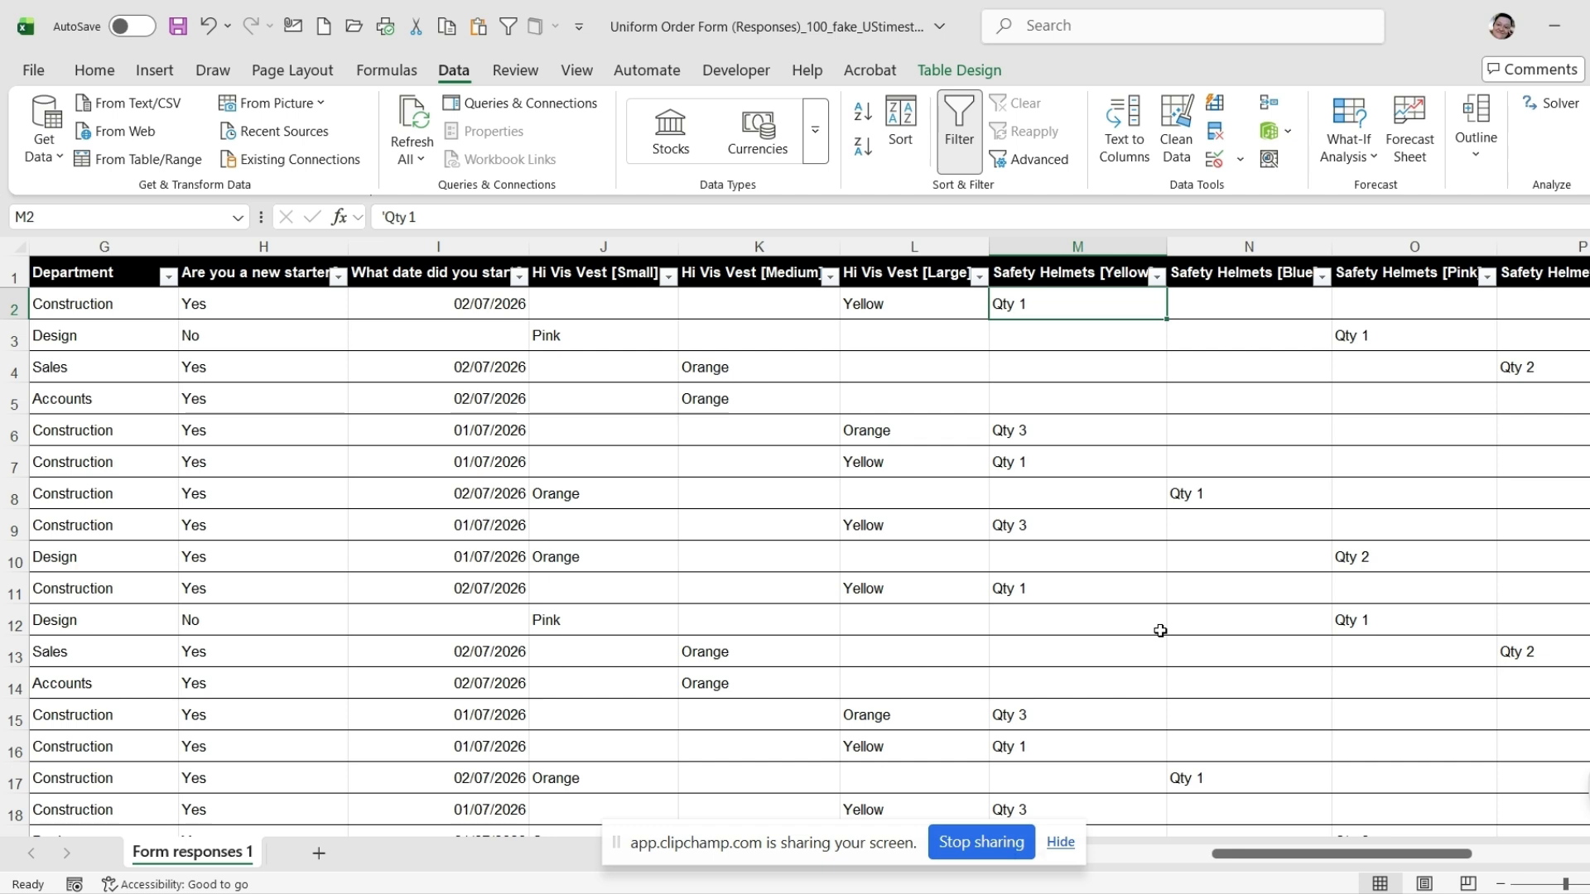
{"action": "left_click_drag", "start_coordinate": [1266, 854], "coordinate": [1326, 856]}
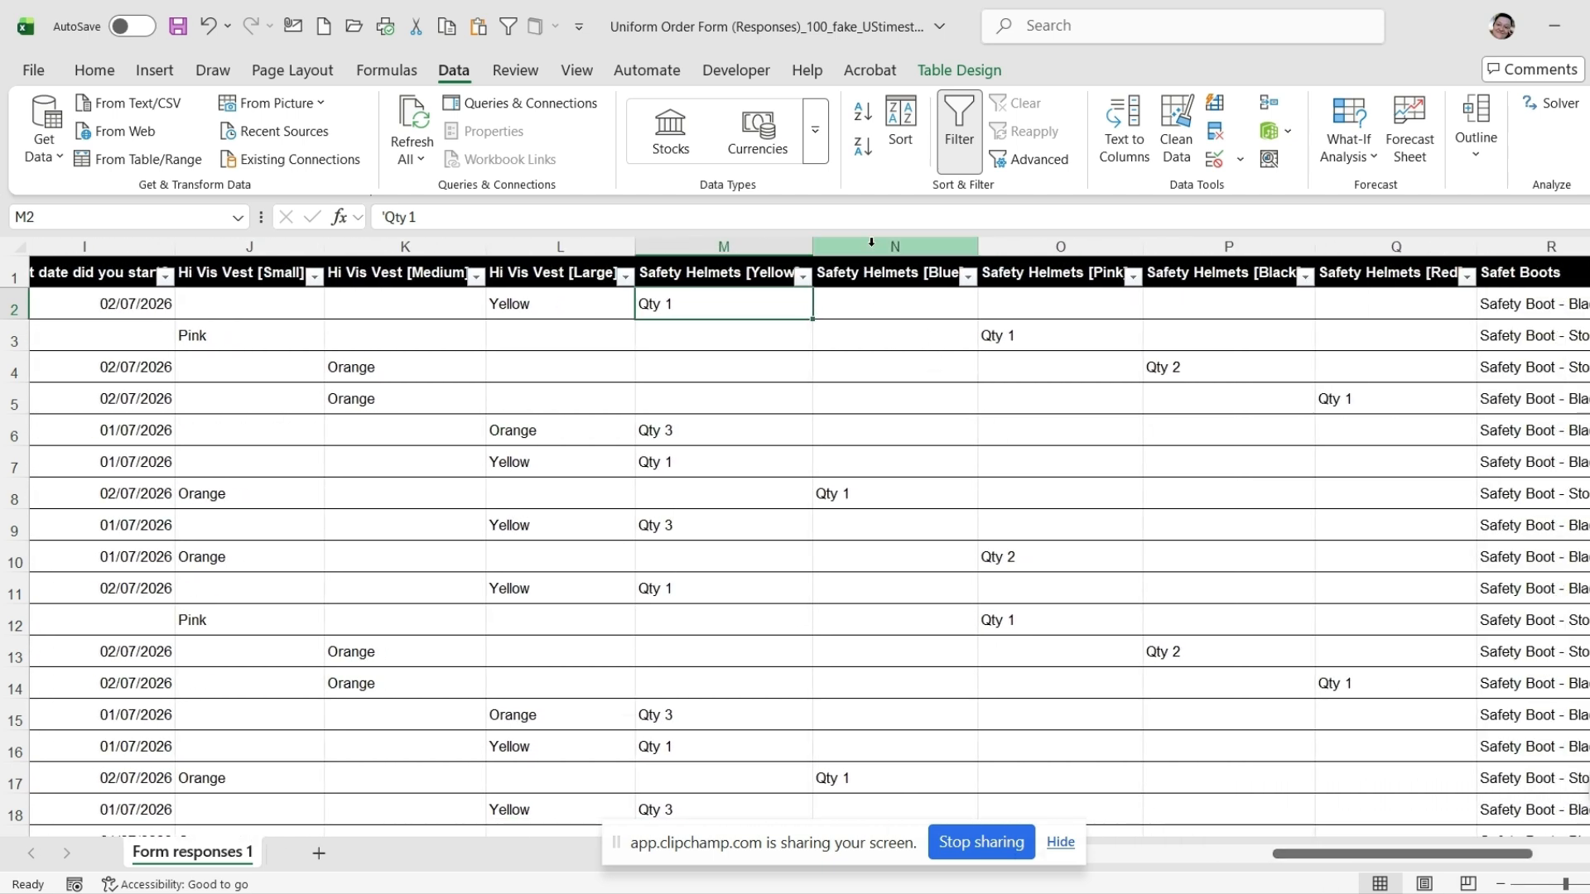
{"action": "left_click_drag", "start_coordinate": [886, 247], "coordinate": [1061, 247]}
{"action": "left_click_drag", "start_coordinate": [866, 355], "coordinate": [901, 346]}
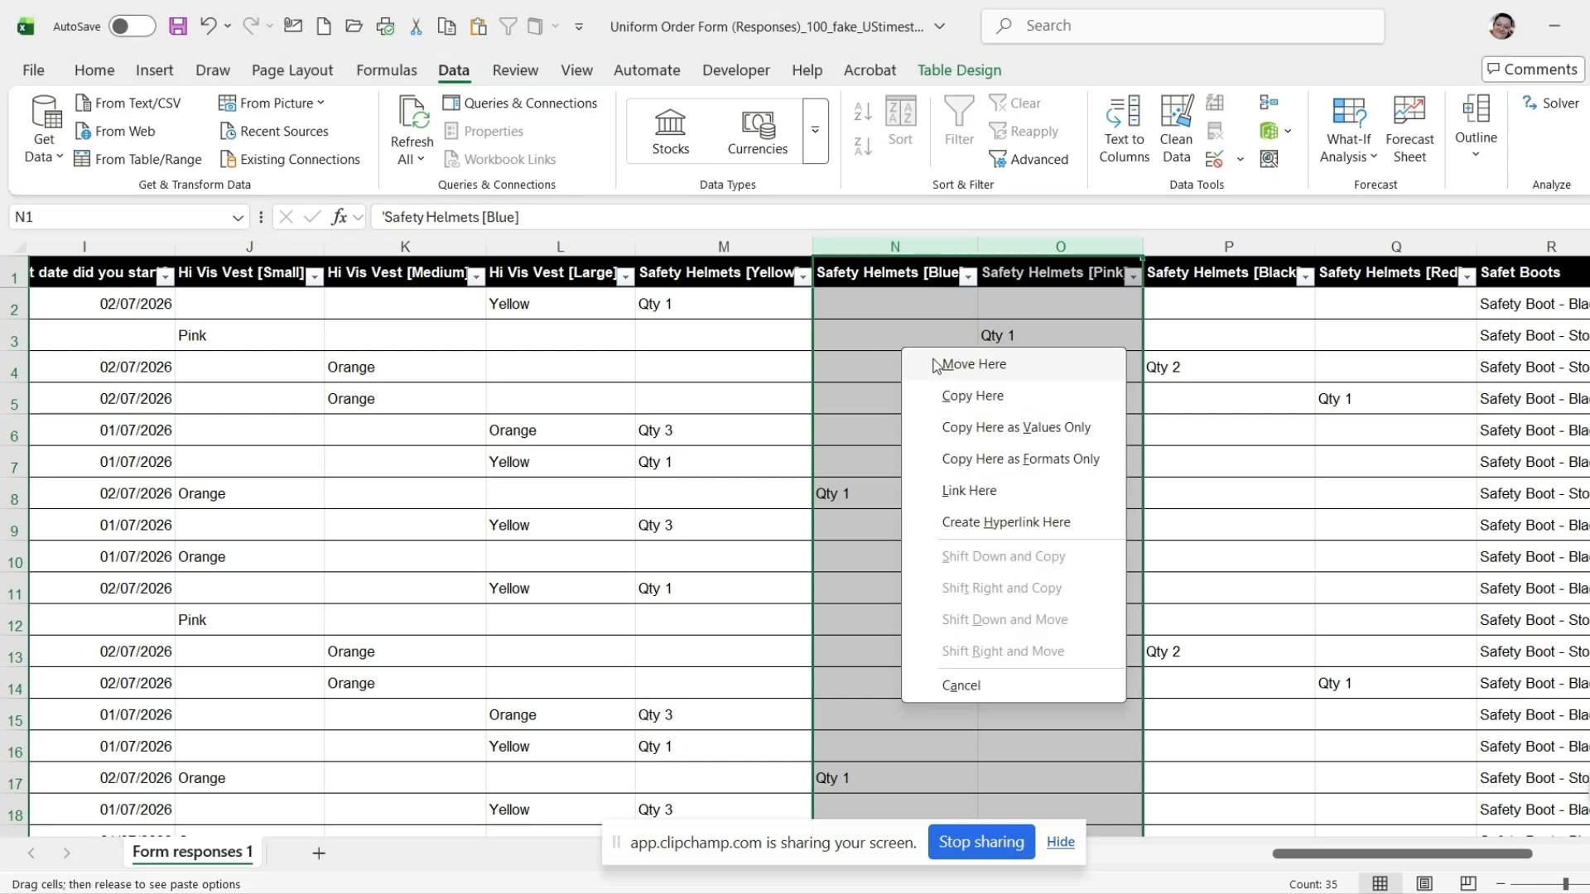
{"action": "left_click", "coordinate": [890, 268]}
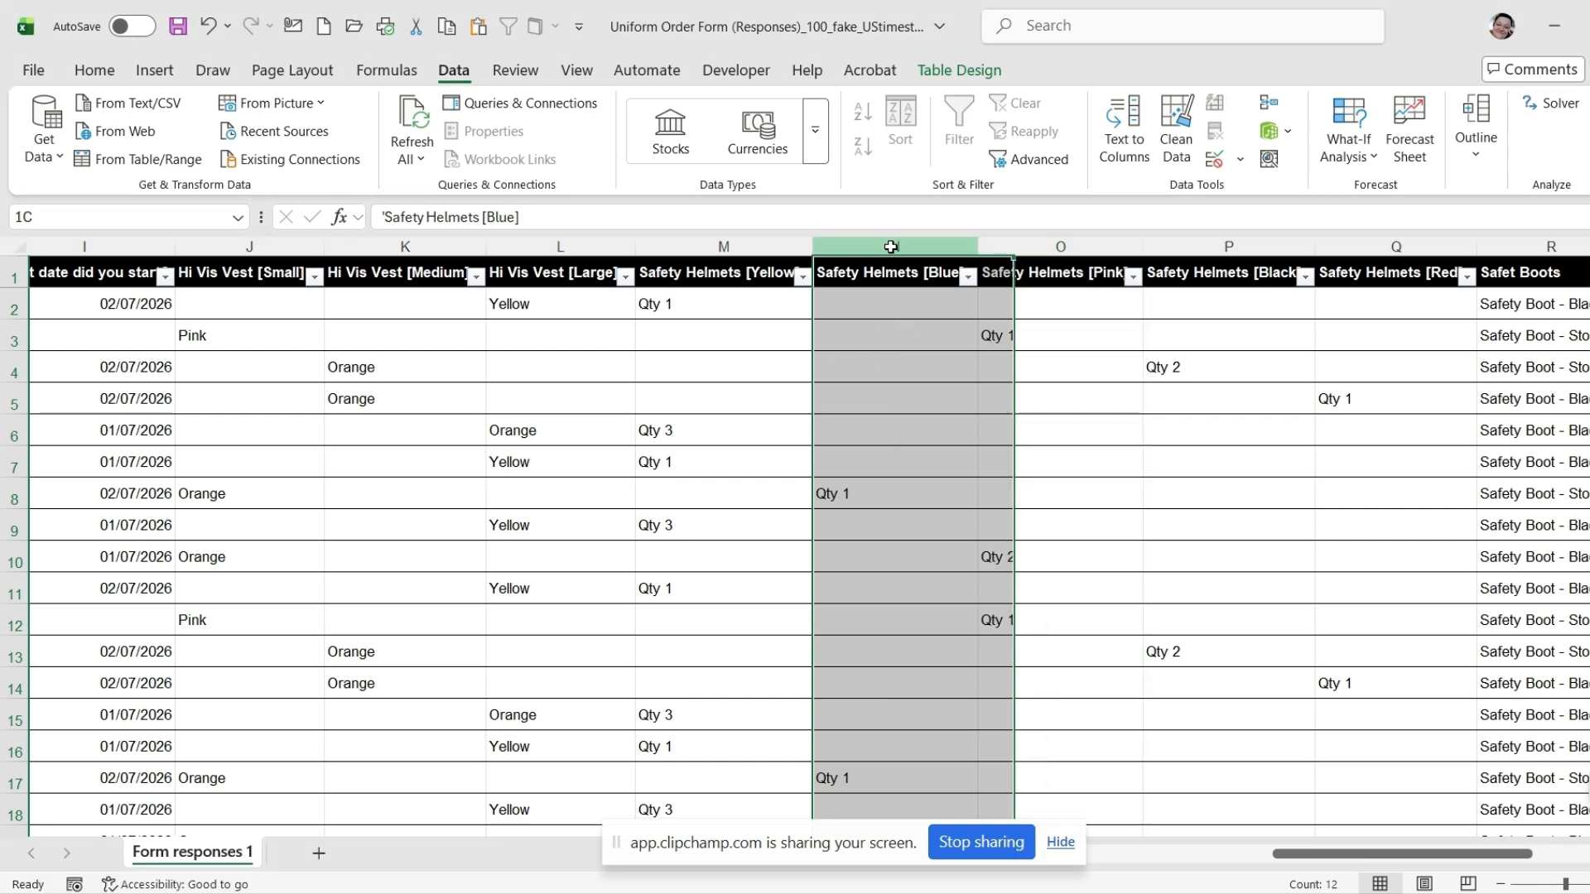
{"action": "right_click", "coordinate": [911, 286]}
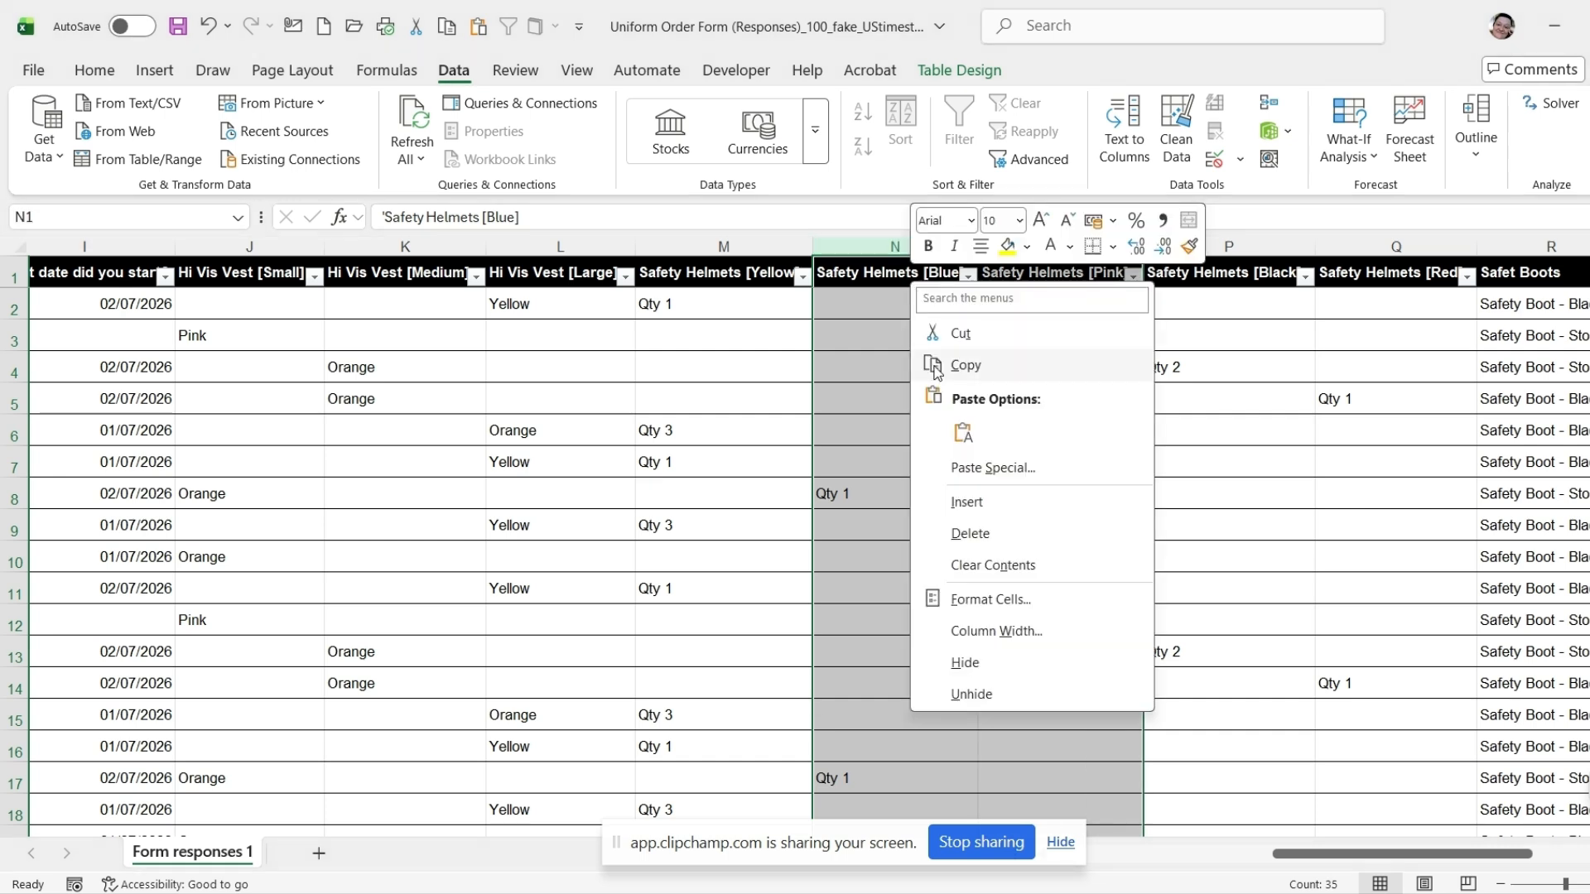
{"action": "left_click", "coordinate": [948, 502]}
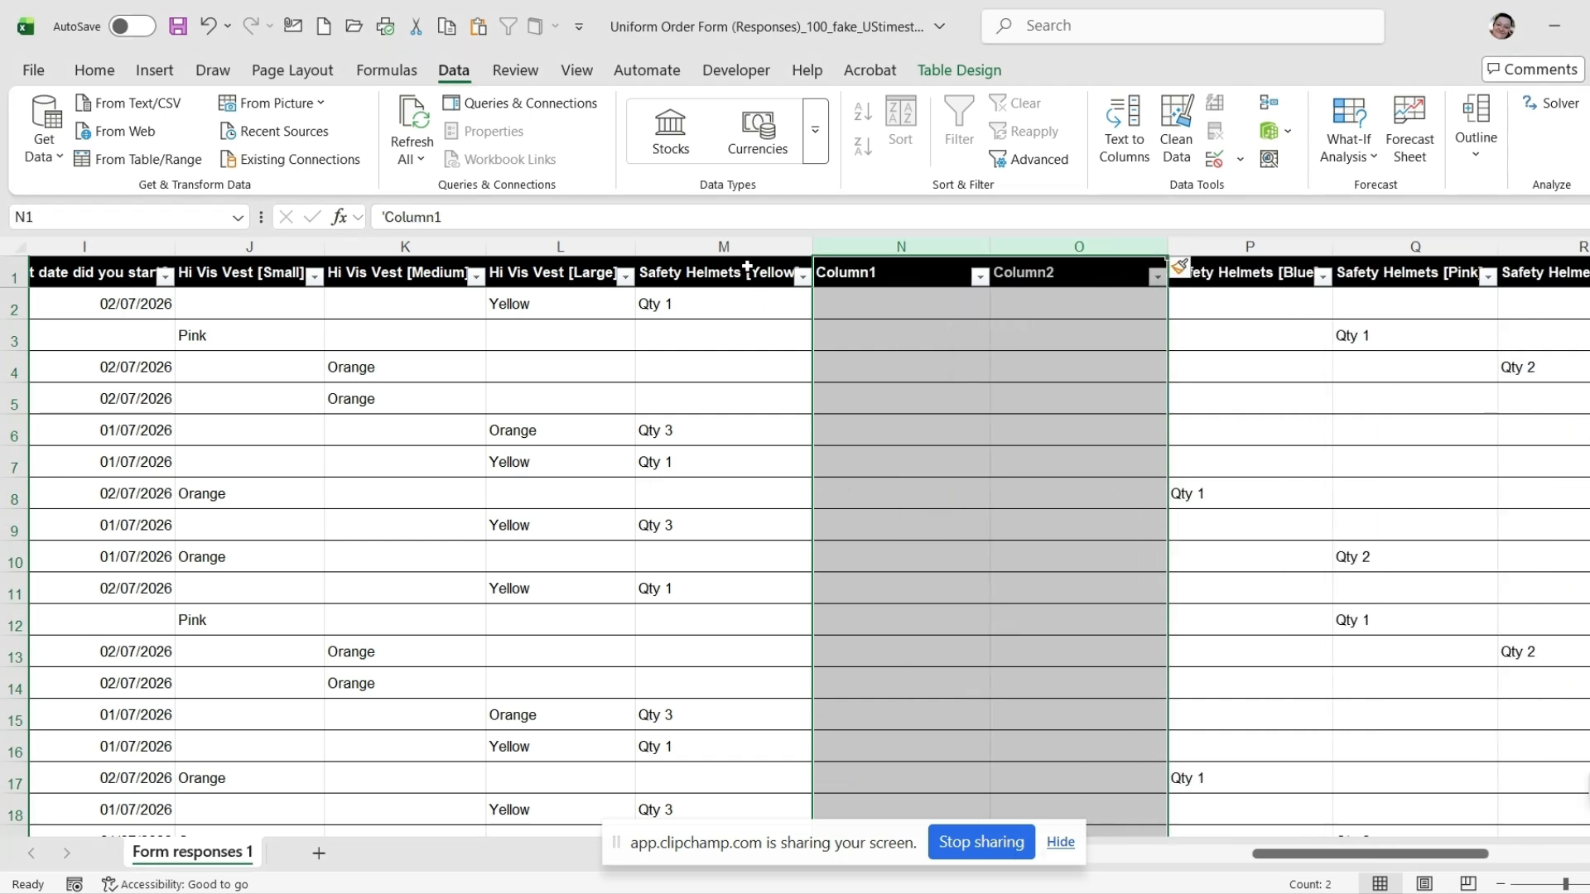
{"action": "left_click", "coordinate": [725, 246]}
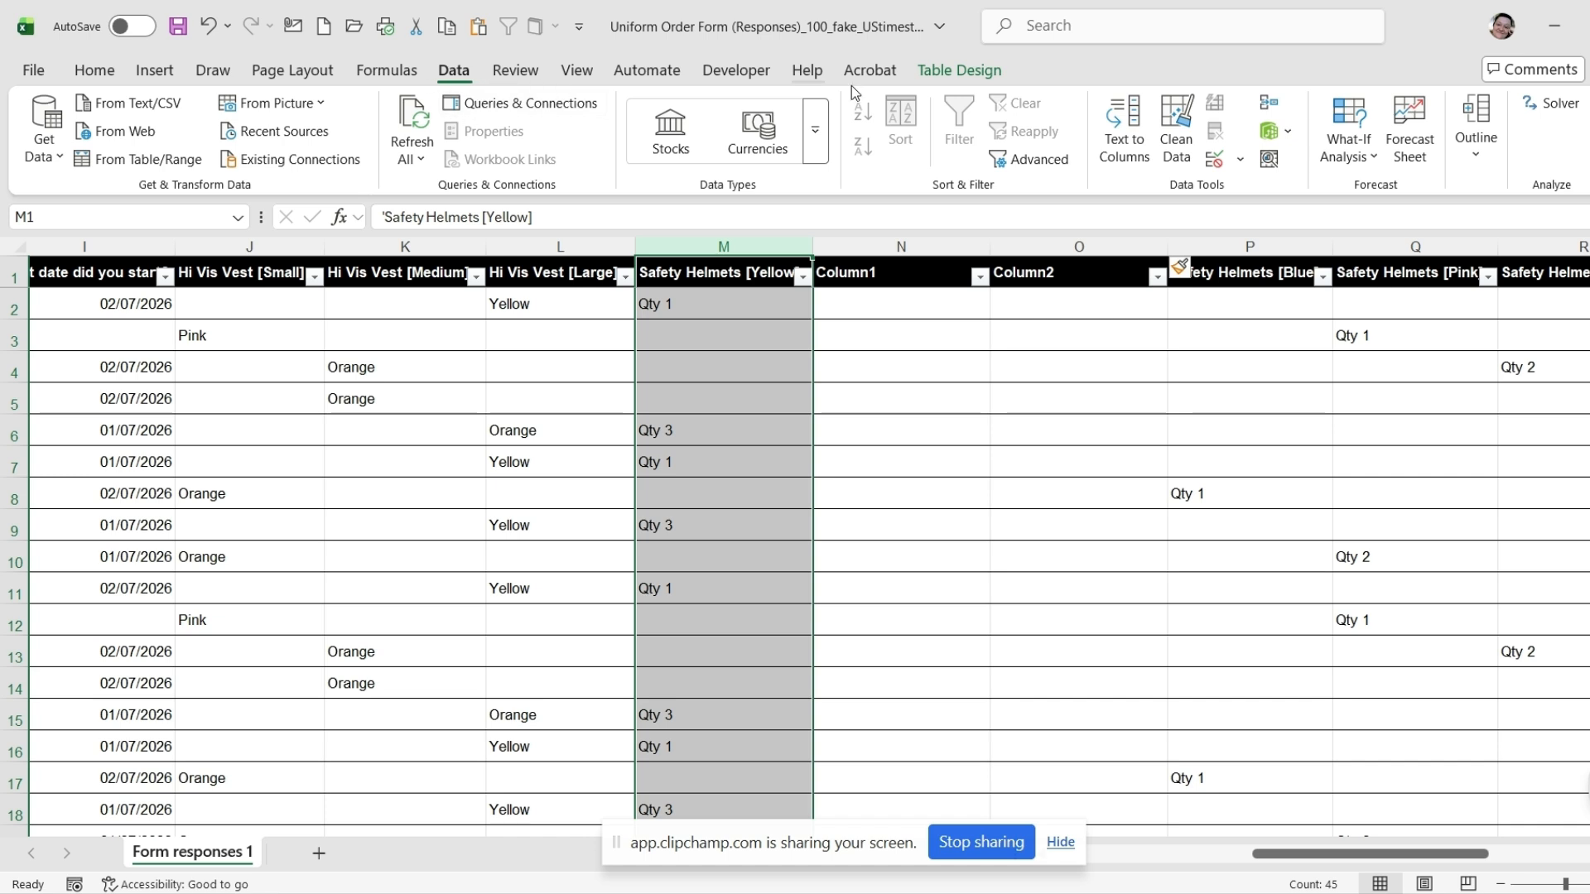
{"action": "left_click", "coordinate": [1124, 141]}
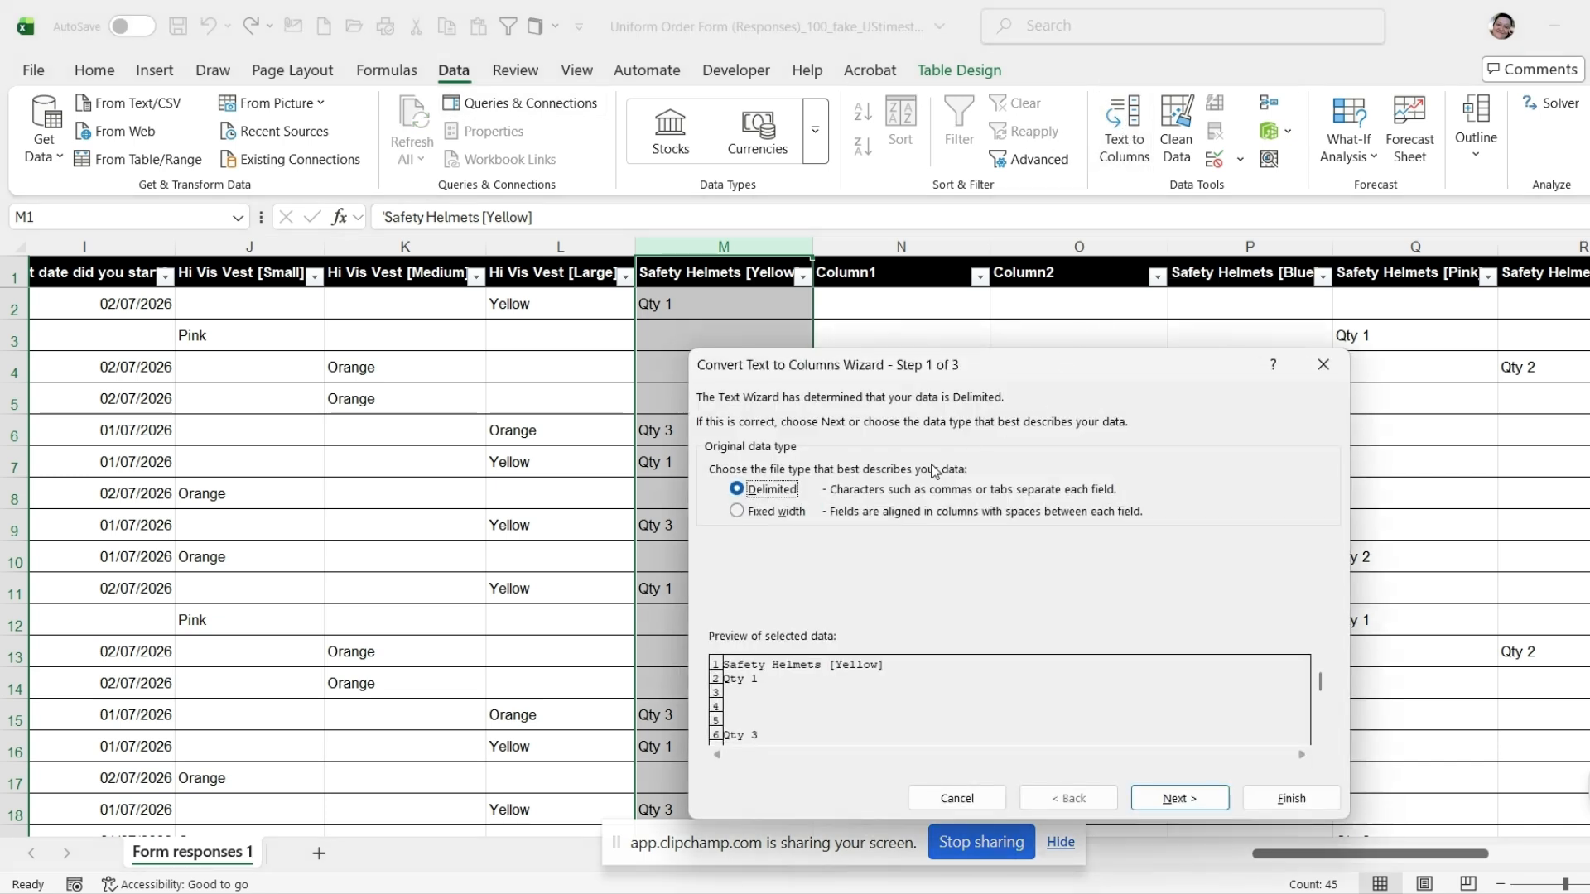
{"action": "left_click", "coordinate": [1179, 798]}
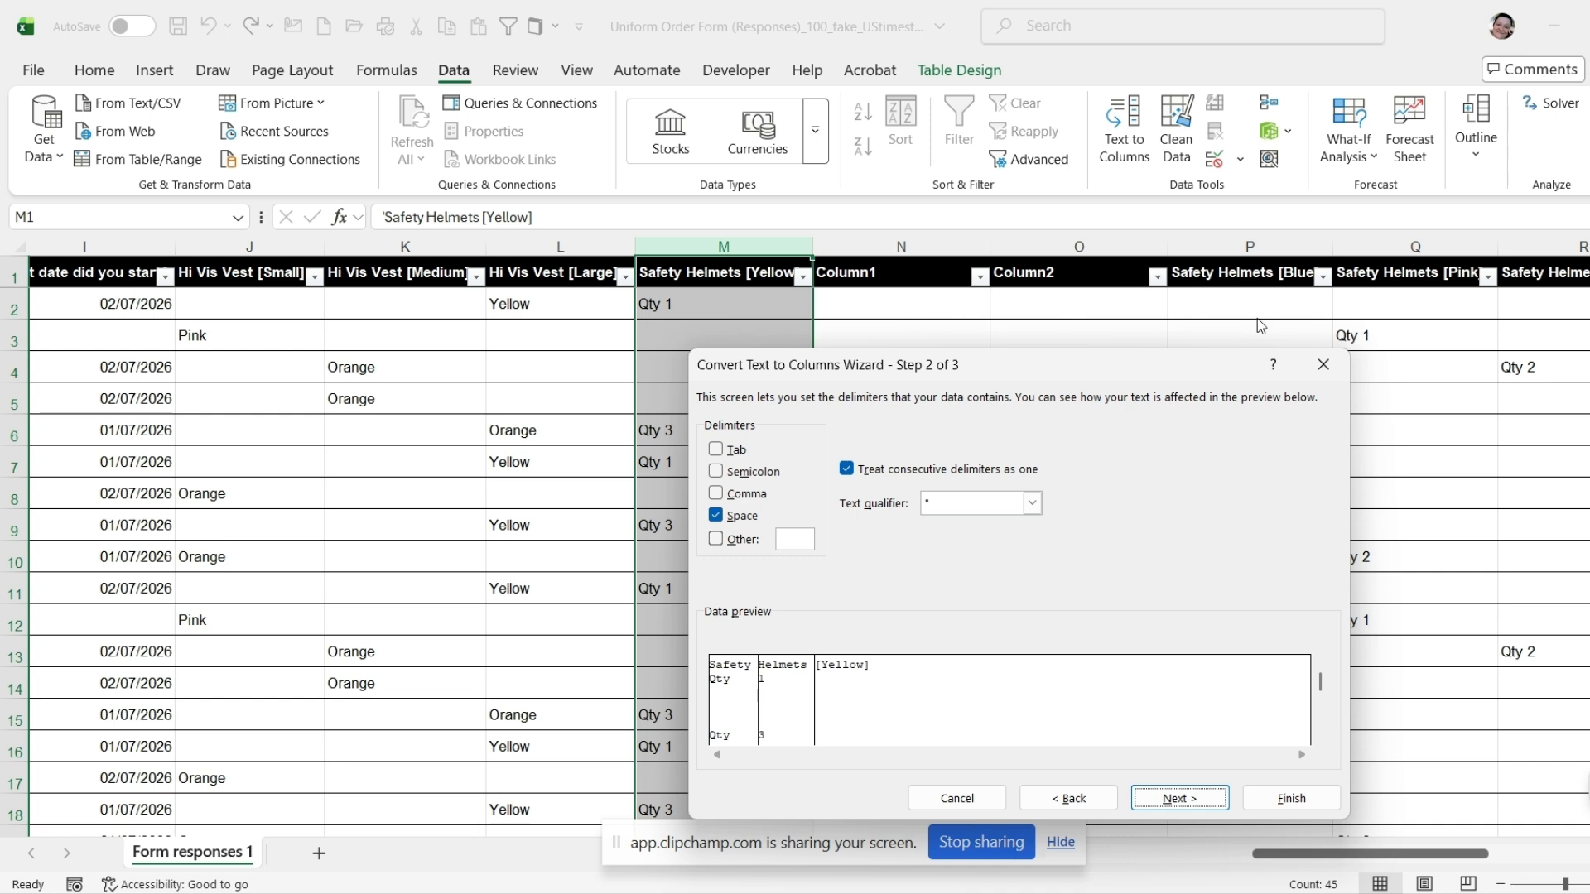
{"action": "left_click_drag", "start_coordinate": [1227, 370], "coordinate": [959, 353]}
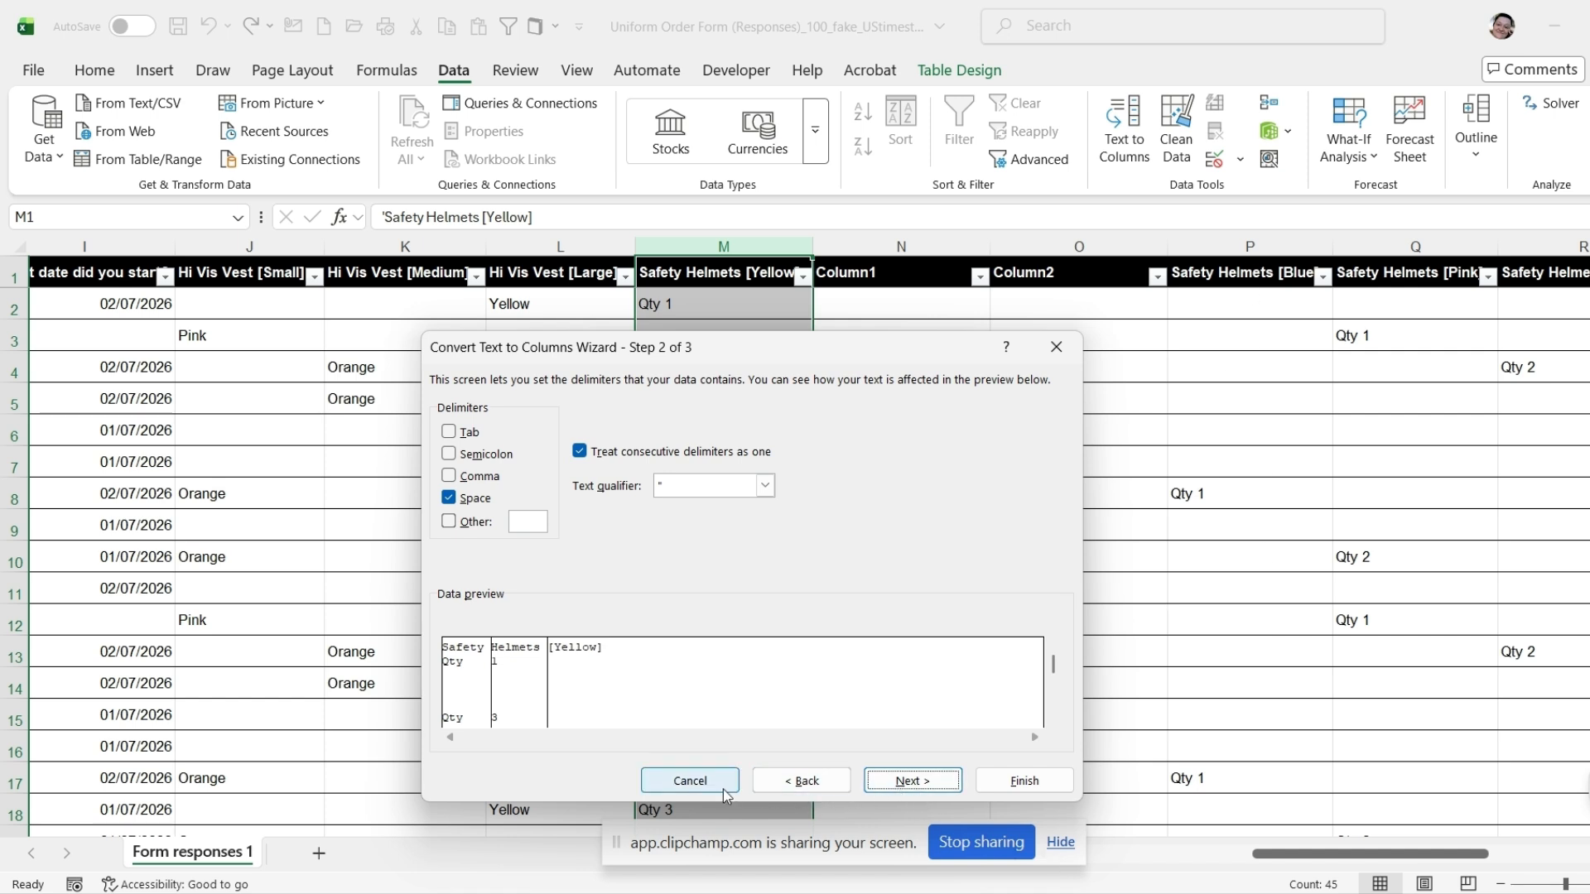
{"action": "left_click", "coordinate": [690, 781]}
- Insert one more blank column directly before the Safety Helmets [Blue] column
{"action": "left_click_drag", "start_coordinate": [1321, 330], "coordinate": [1277, 260]}
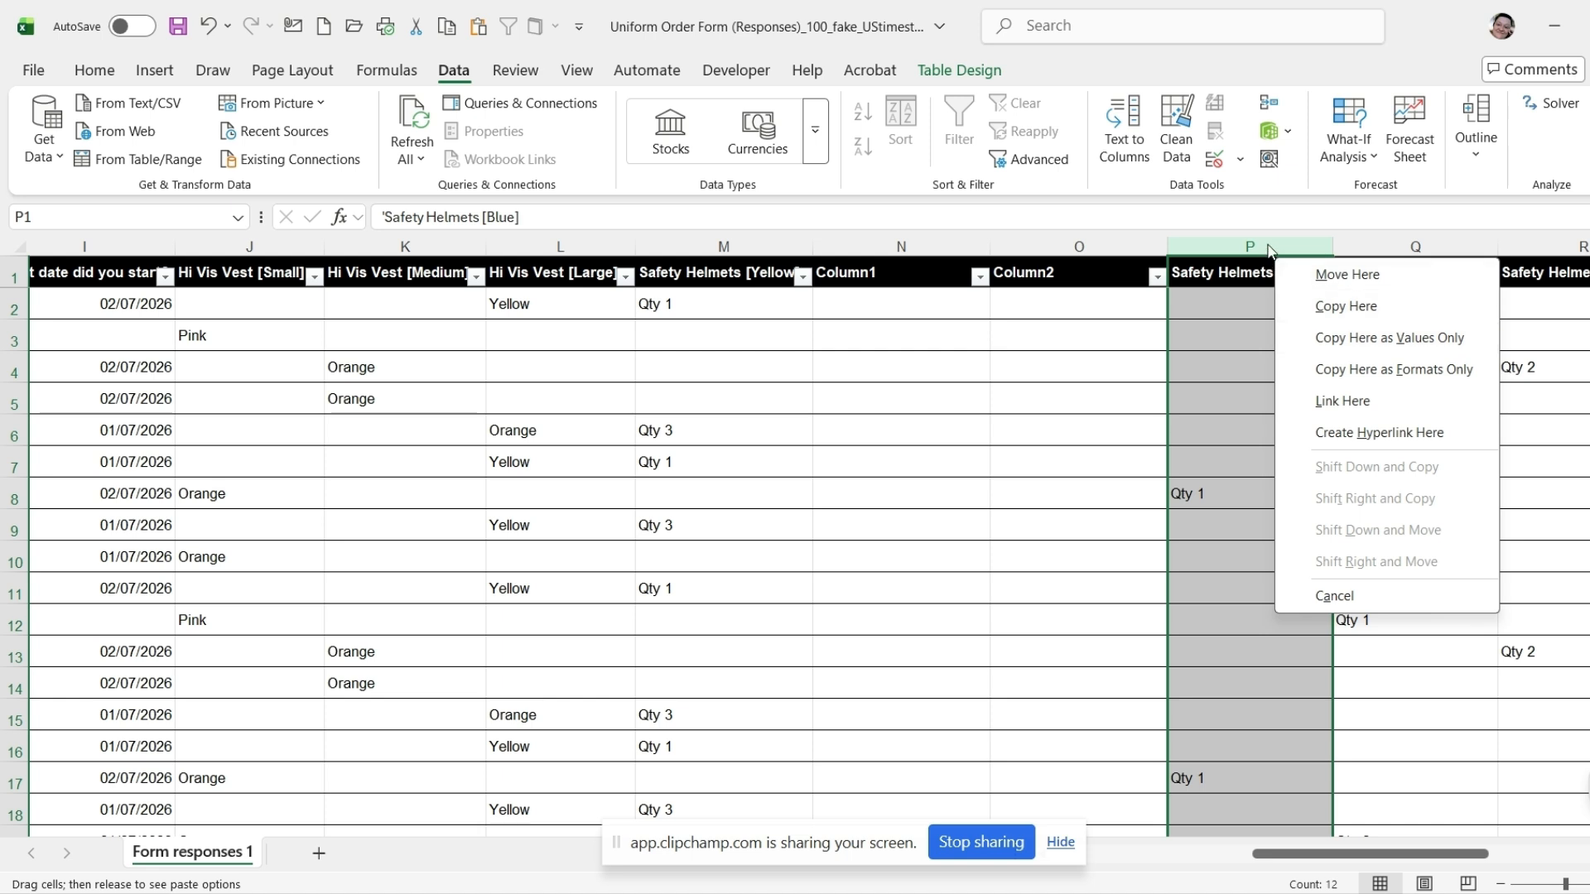
{"action": "left_click", "coordinate": [1272, 250]}
{"action": "right_click", "coordinate": [1269, 246]}
{"action": "left_click", "coordinate": [1317, 466]}
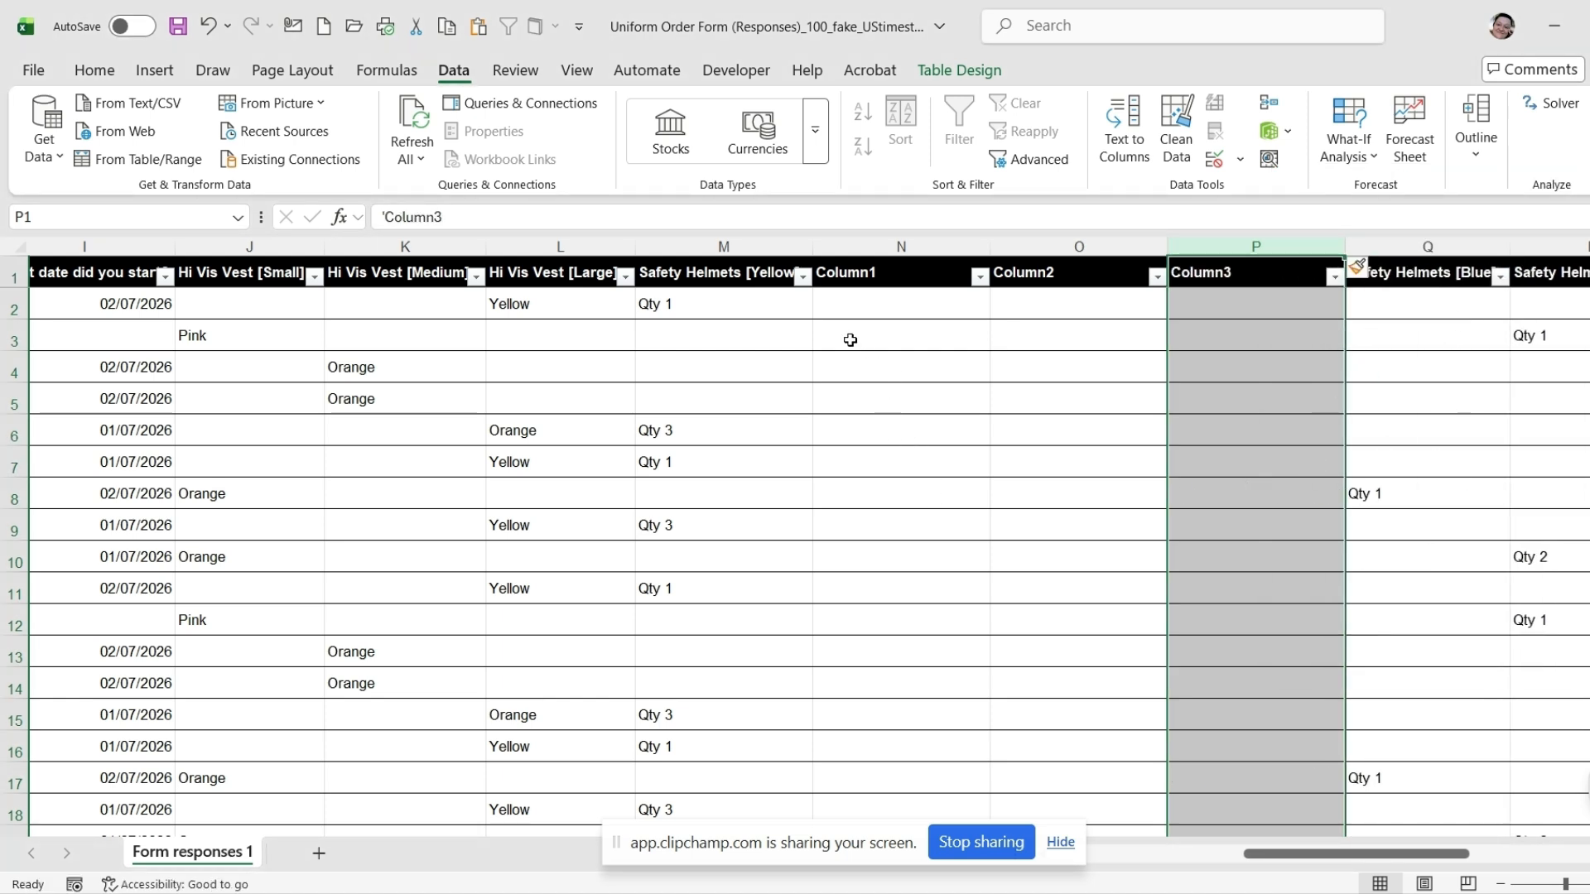
- Run Text to Columns on the Safety Helmets [Yellow] column as Delimited by Space, continuing to the column data format settings
{"action": "left_click", "coordinate": [723, 247]}
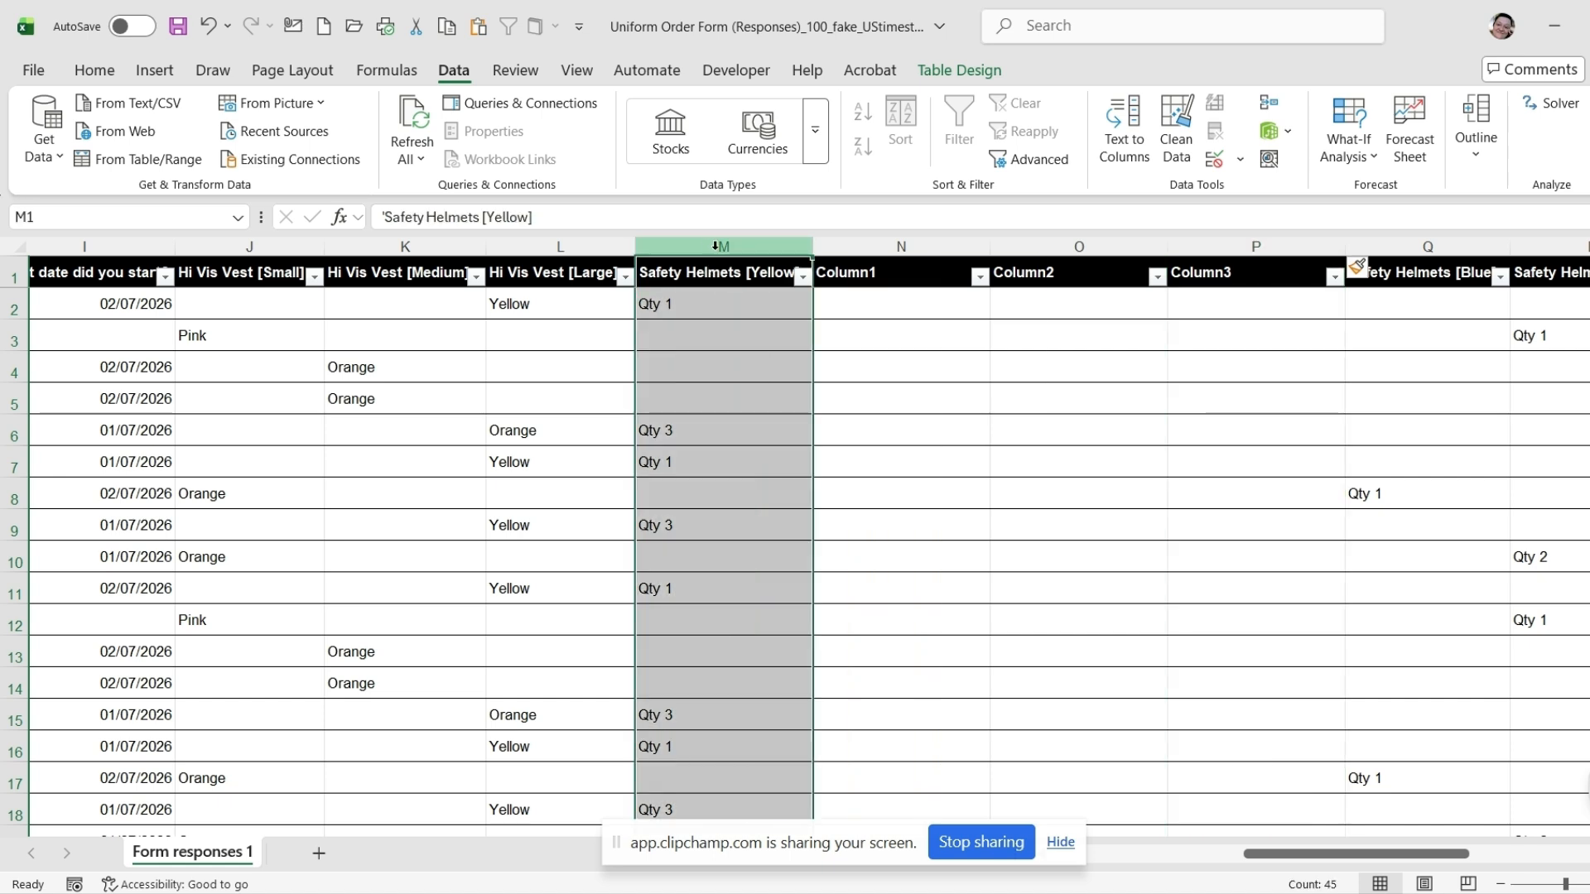
{"action": "left_click", "coordinate": [1136, 149]}
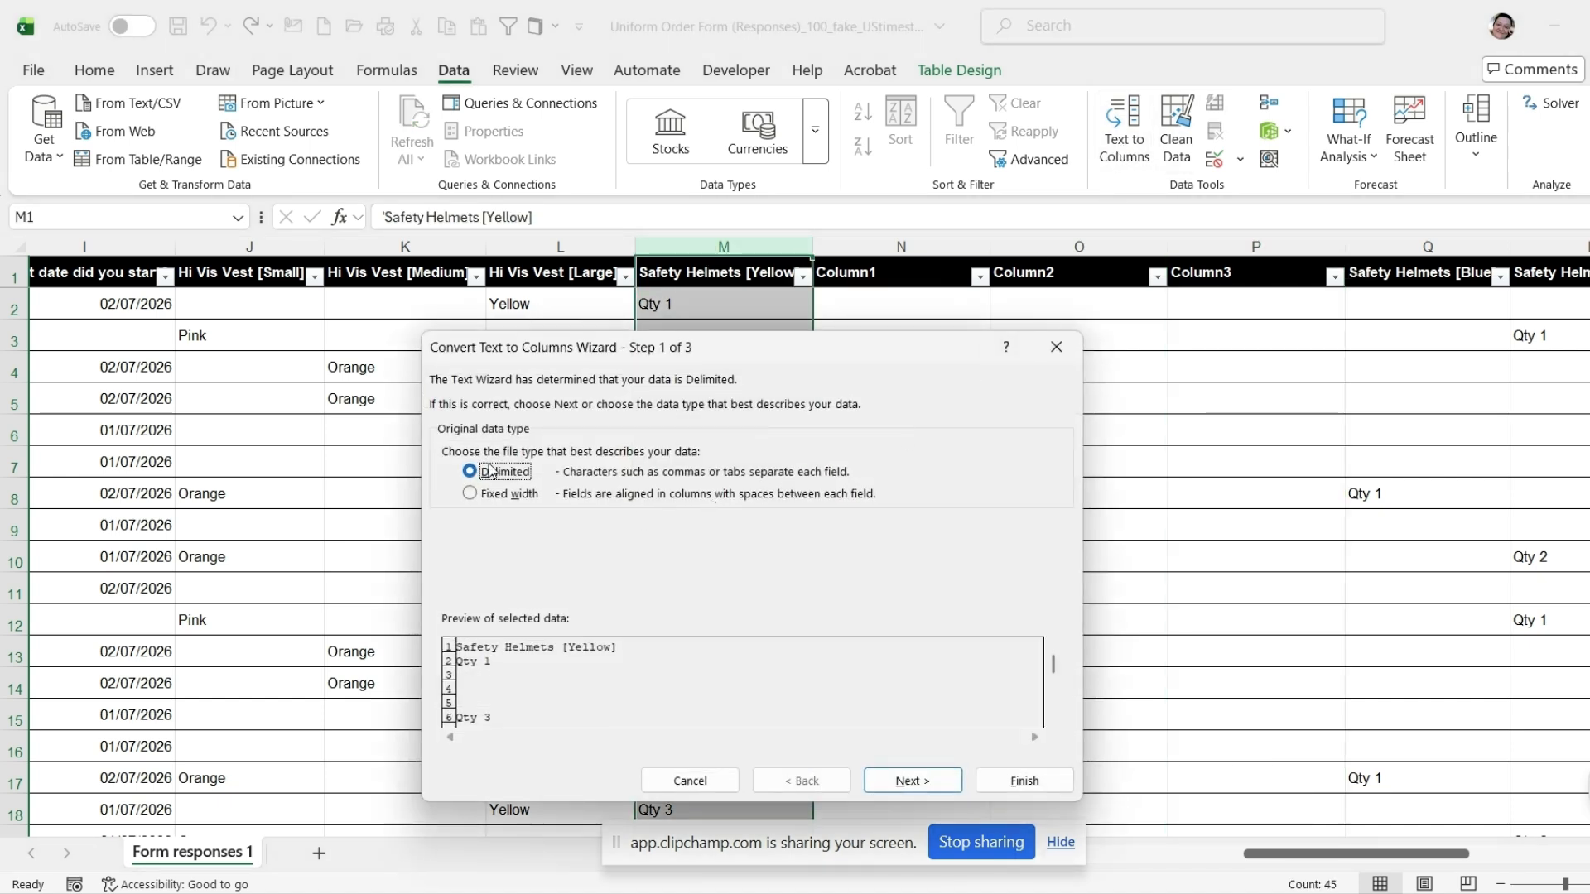
{"action": "left_click", "coordinate": [911, 780]}
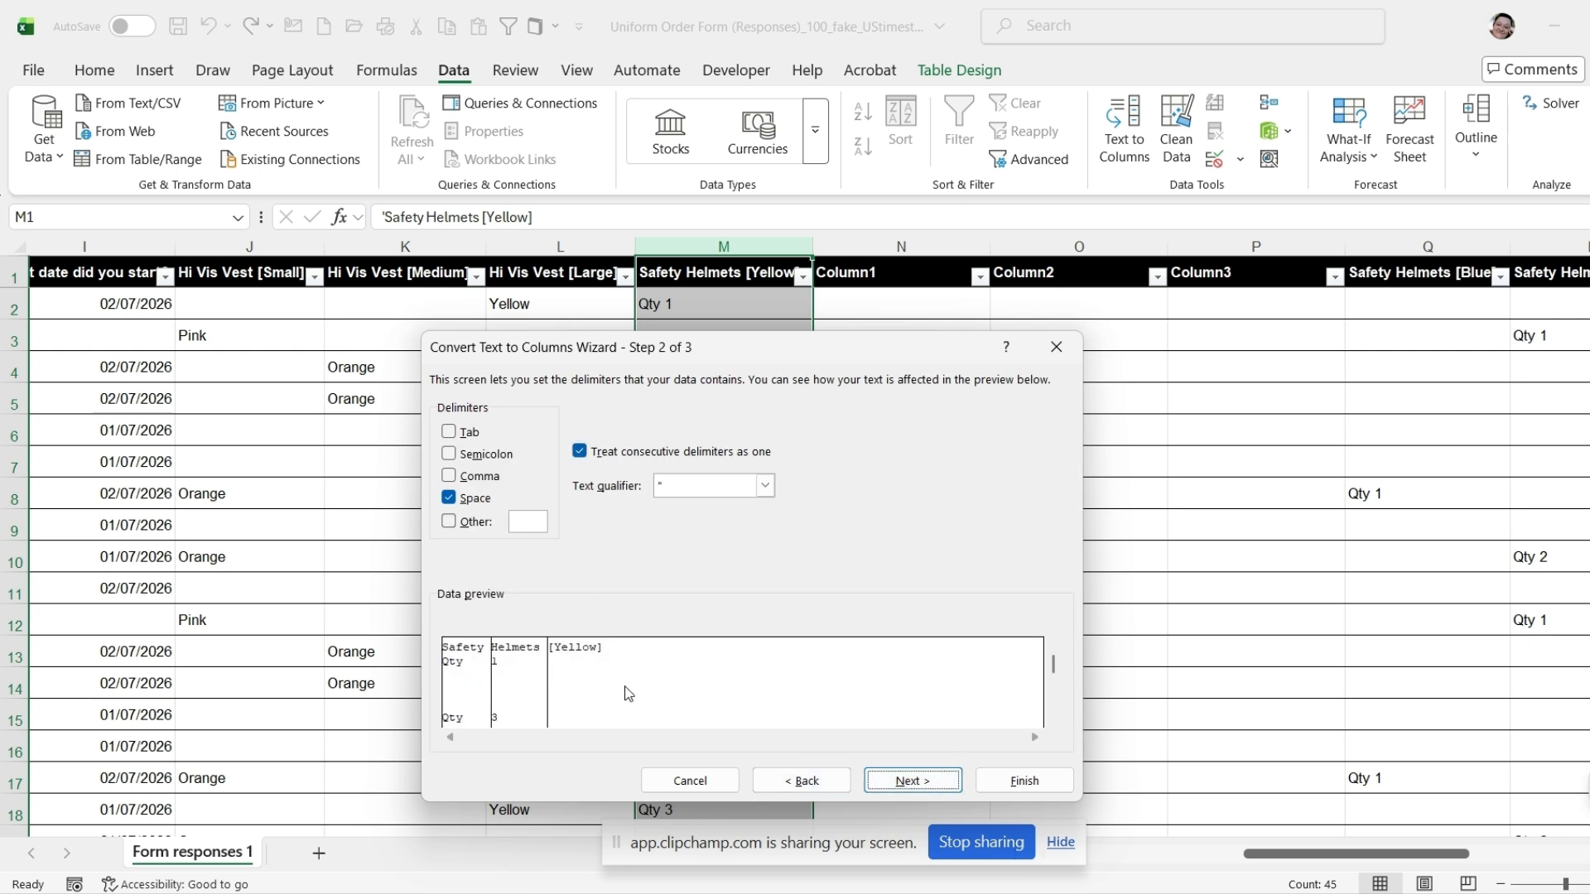
{"action": "left_click", "coordinate": [915, 779]}
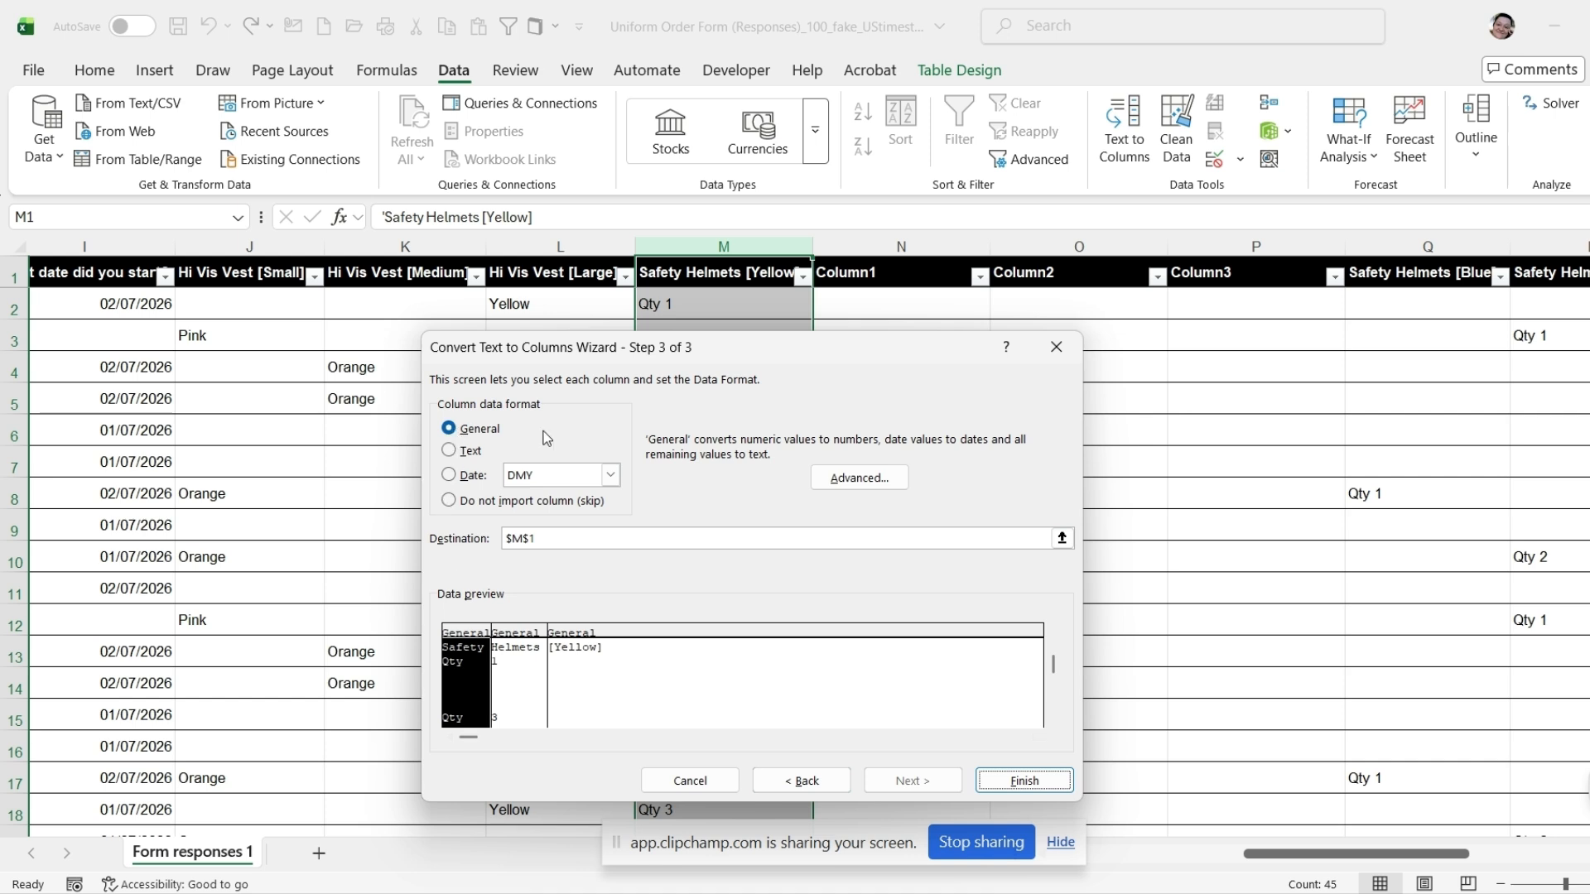
- Set the first split column's data format to Text, leave the second as General, and skip importing the third
{"action": "left_click", "coordinate": [452, 451]}
{"action": "left_click", "coordinate": [520, 639]}
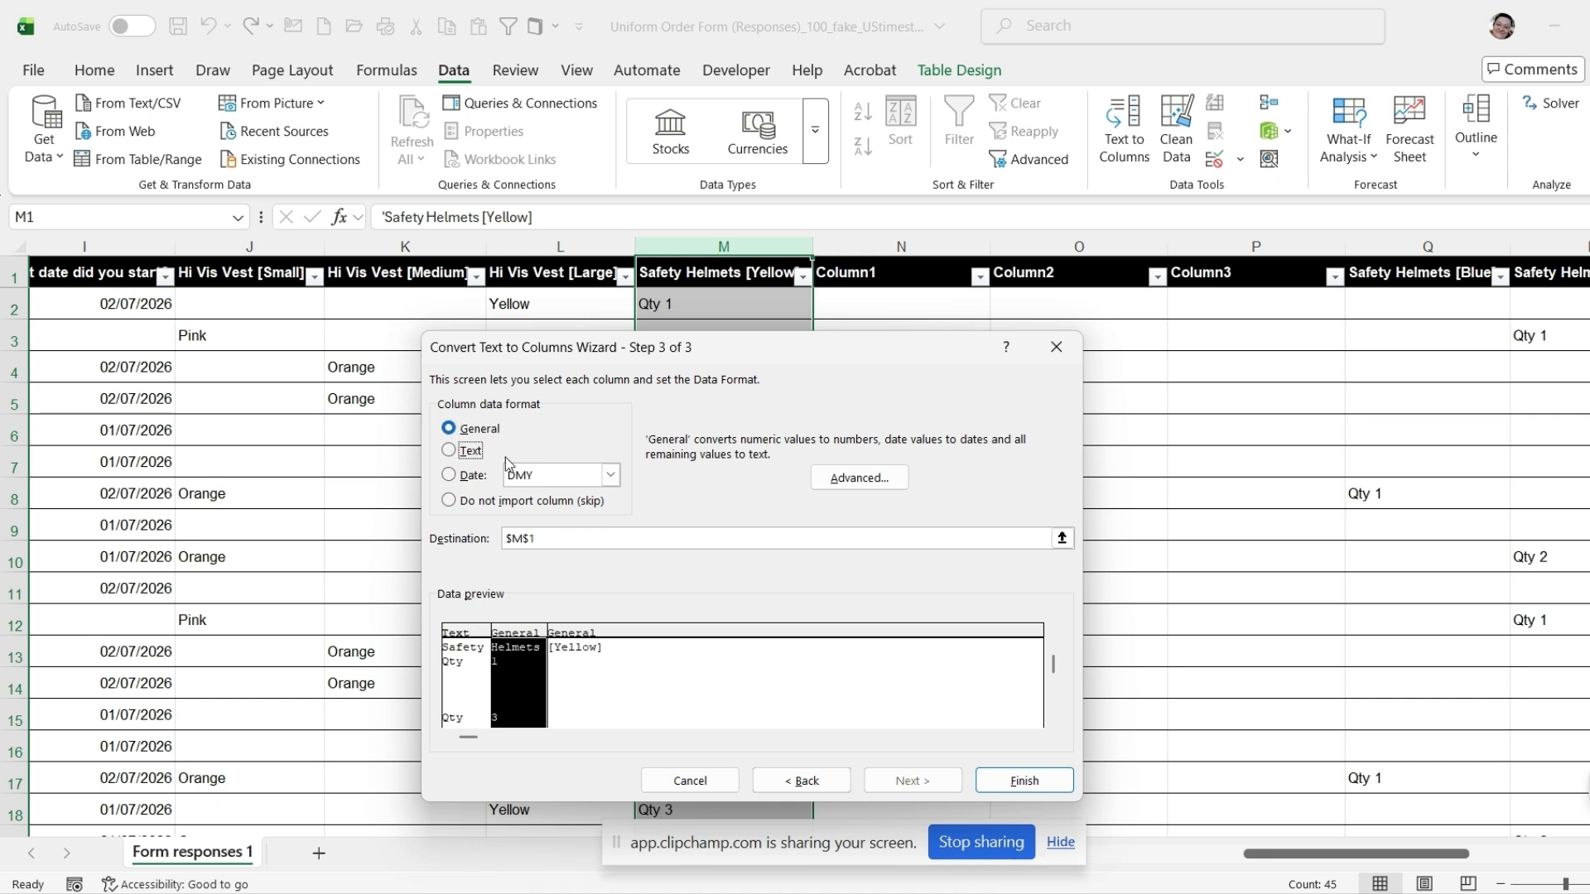
{"action": "left_click", "coordinate": [593, 650]}
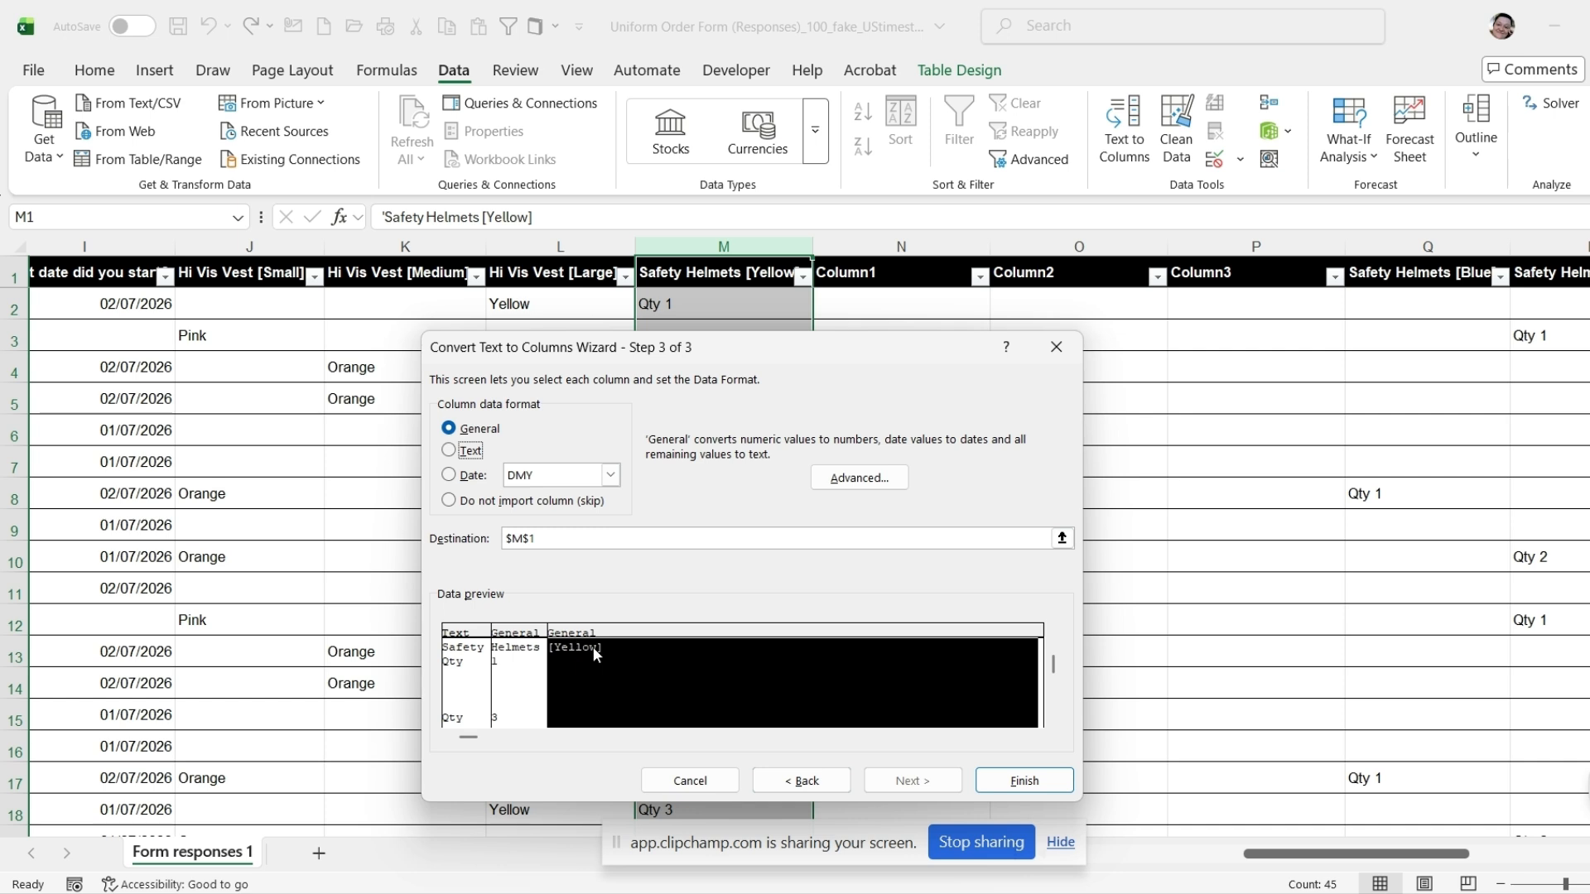
{"action": "left_click", "coordinate": [451, 502]}
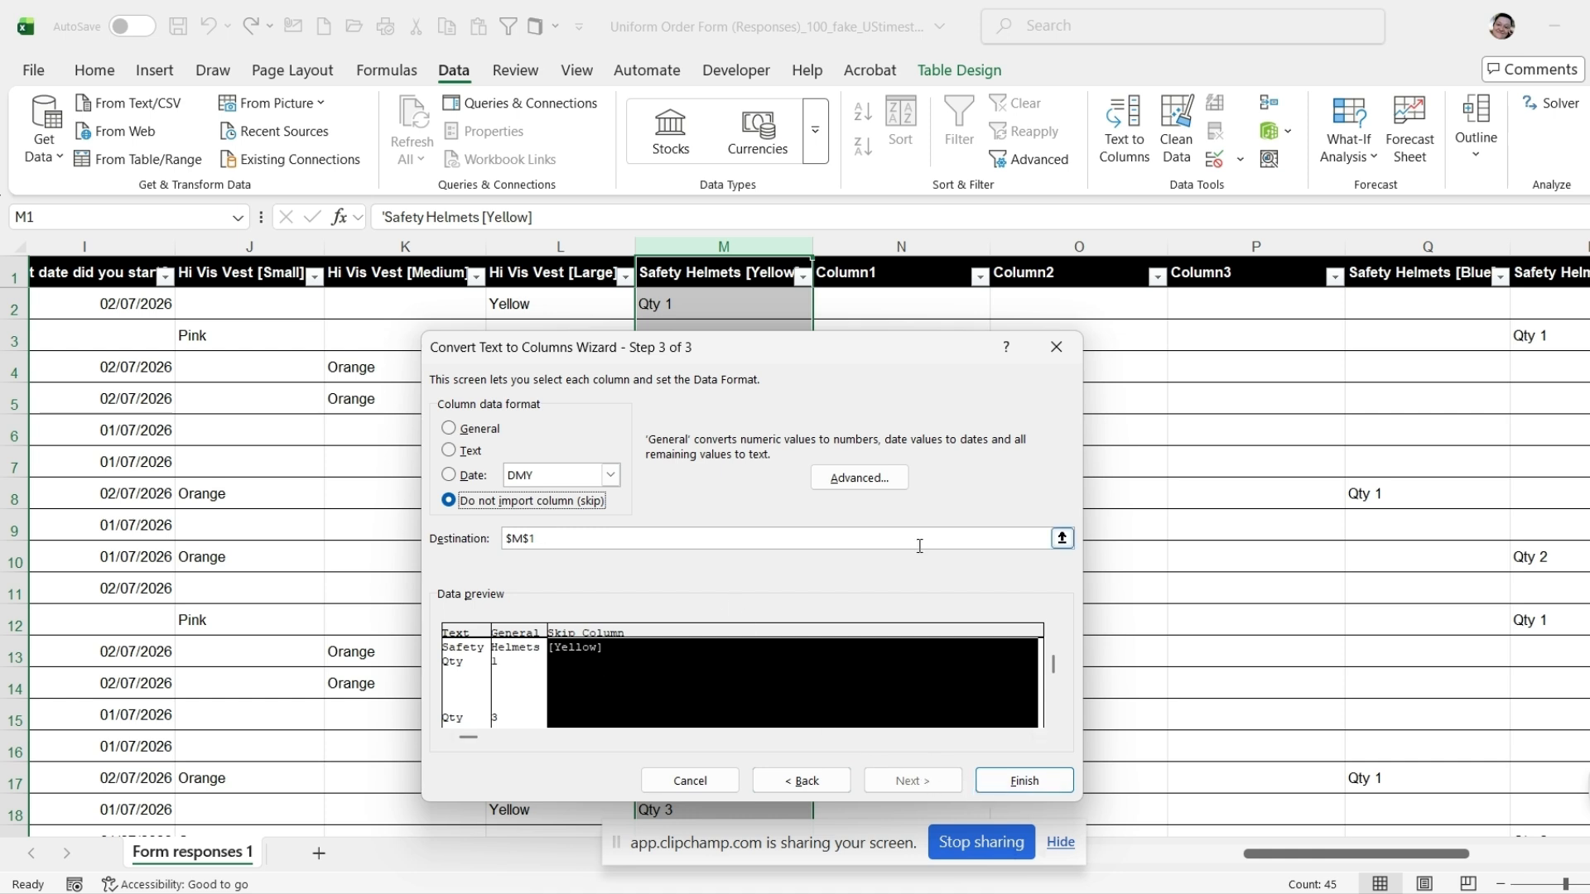
- Set the split's destination to cell N1 and finish the wizard, allowing the existing data there to be replaced
{"action": "left_click", "coordinate": [1062, 538]}
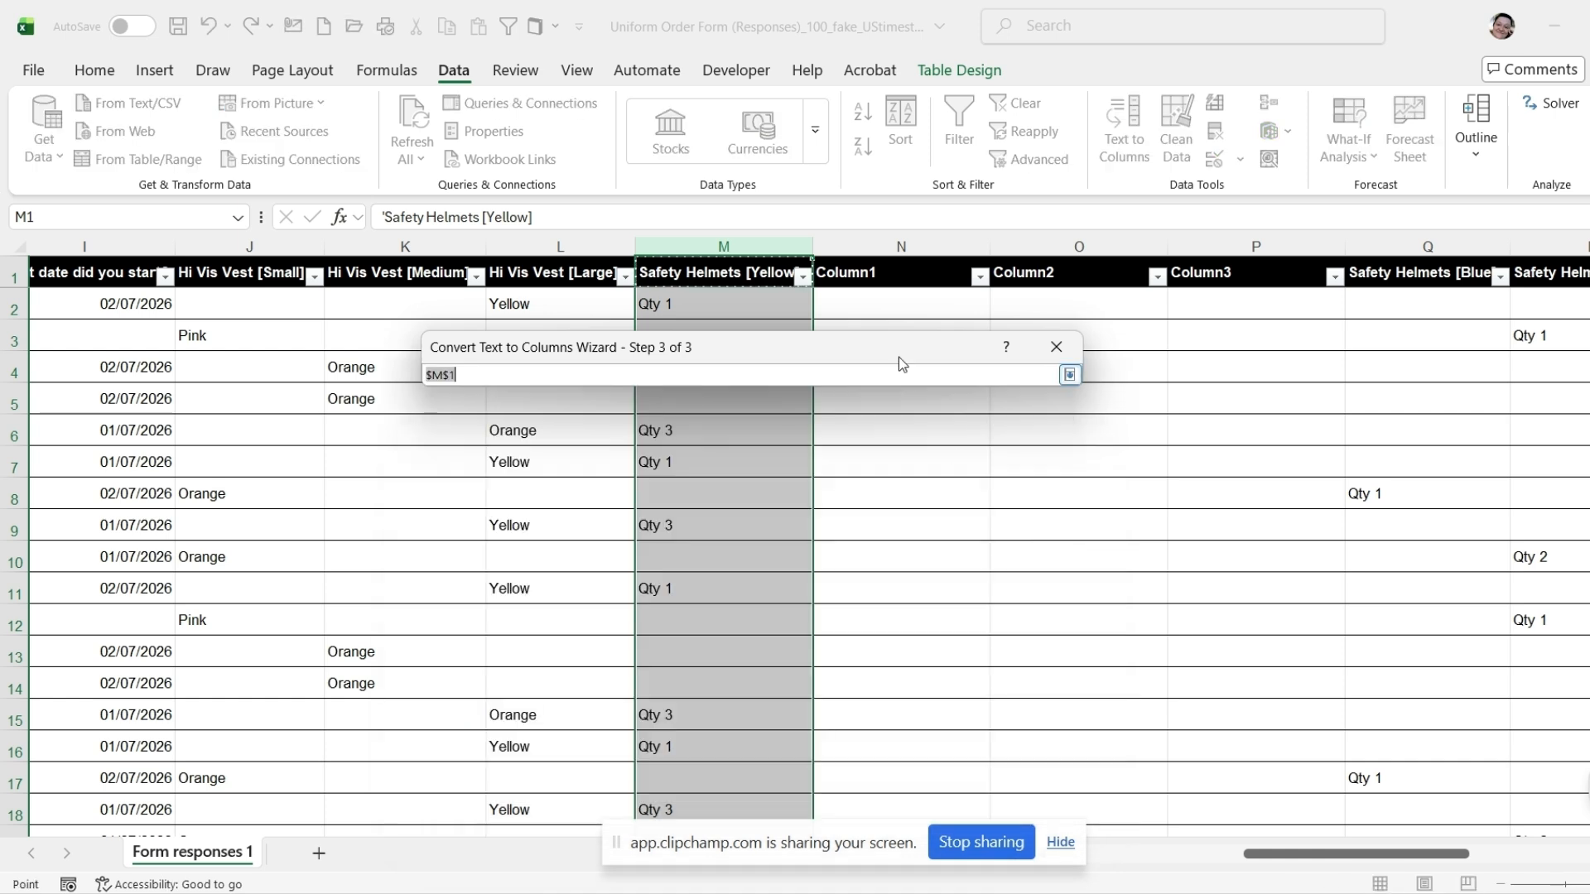
{"action": "left_click", "coordinate": [868, 263]}
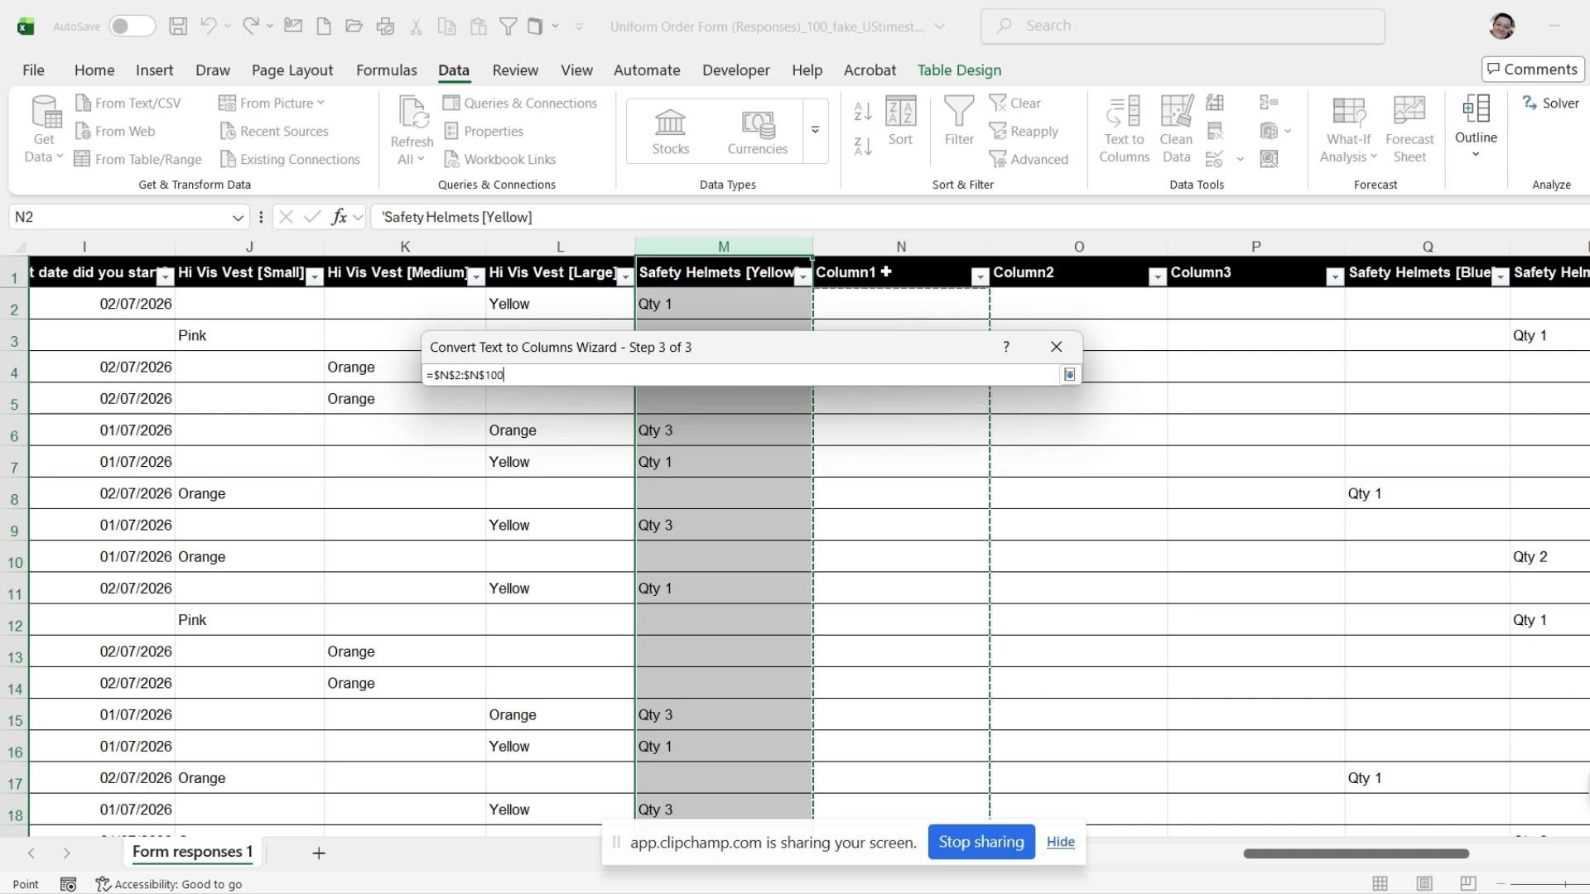
{"action": "left_click", "coordinate": [881, 277]}
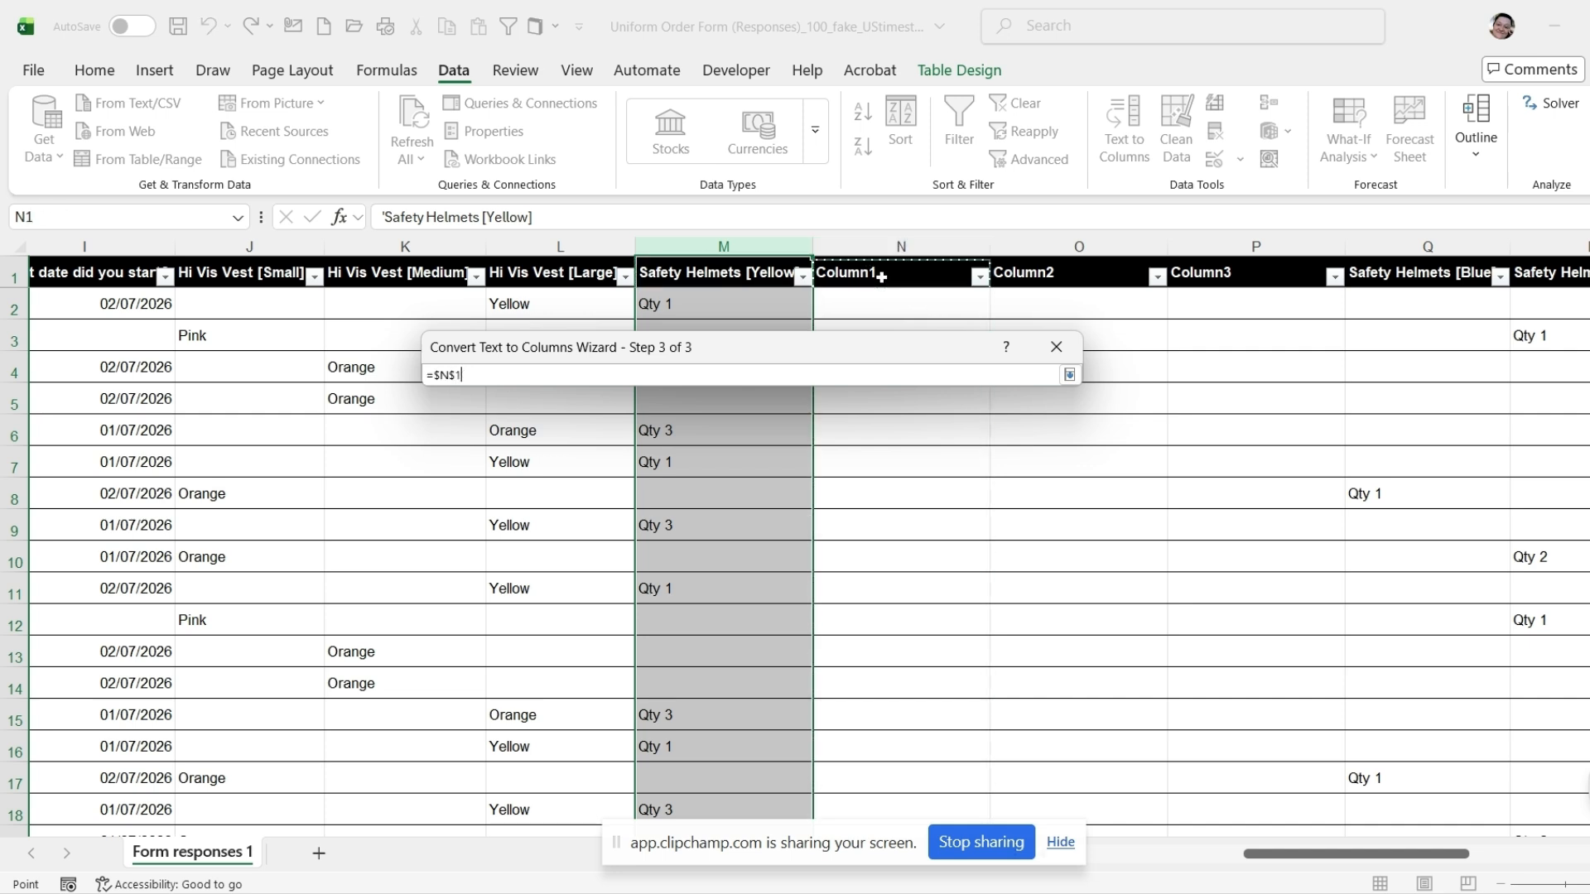
{"action": "left_click", "coordinate": [1069, 375]}
{"action": "left_click", "coordinate": [1010, 780]}
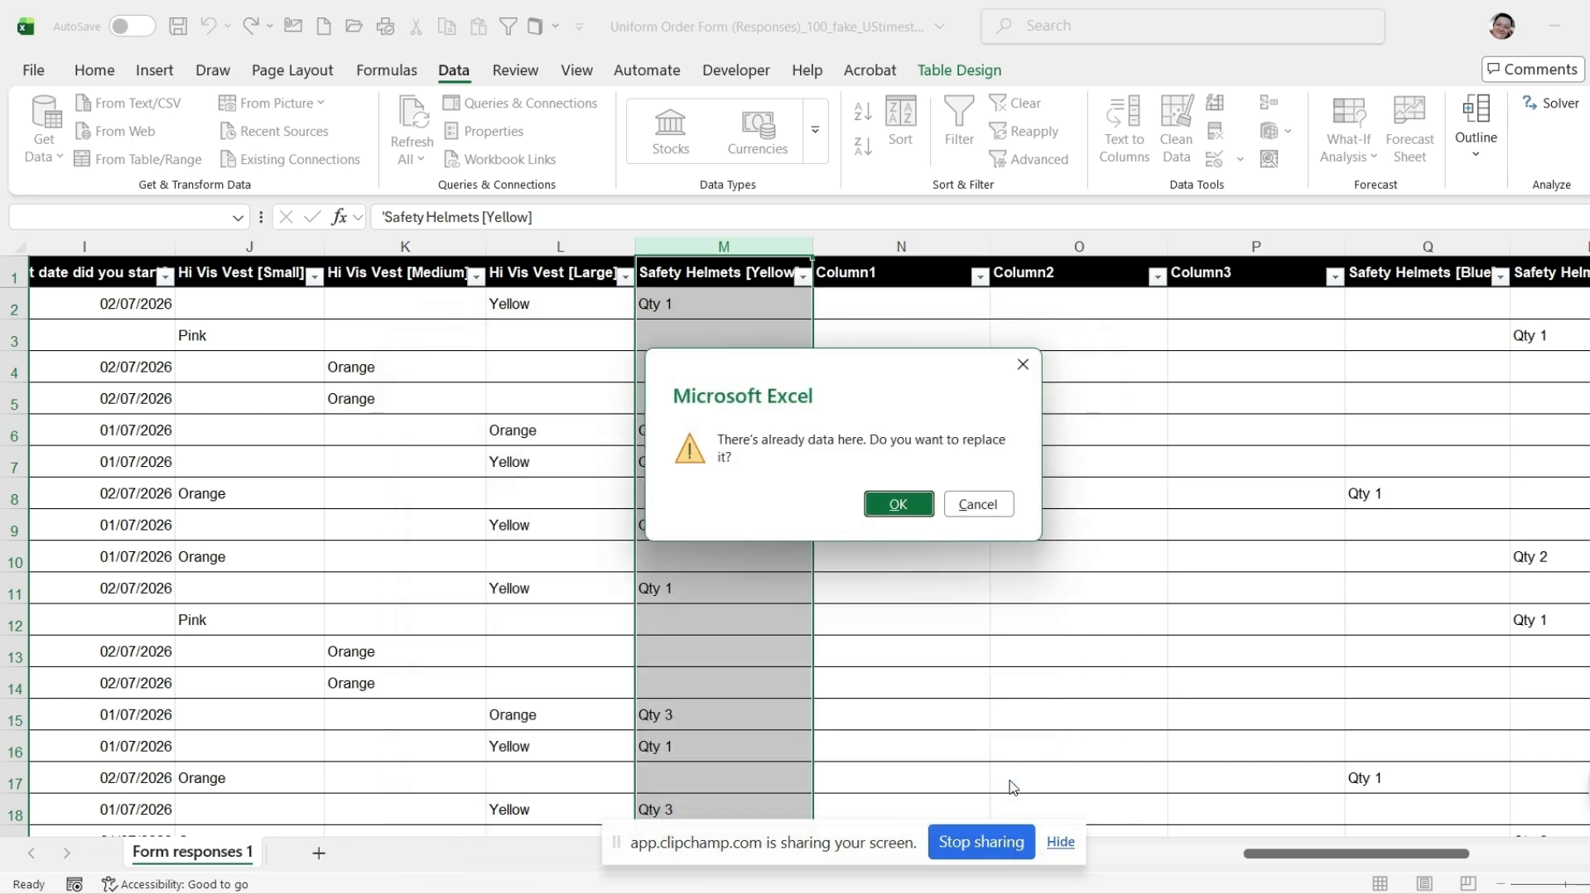
{"action": "left_click", "coordinate": [898, 506]}
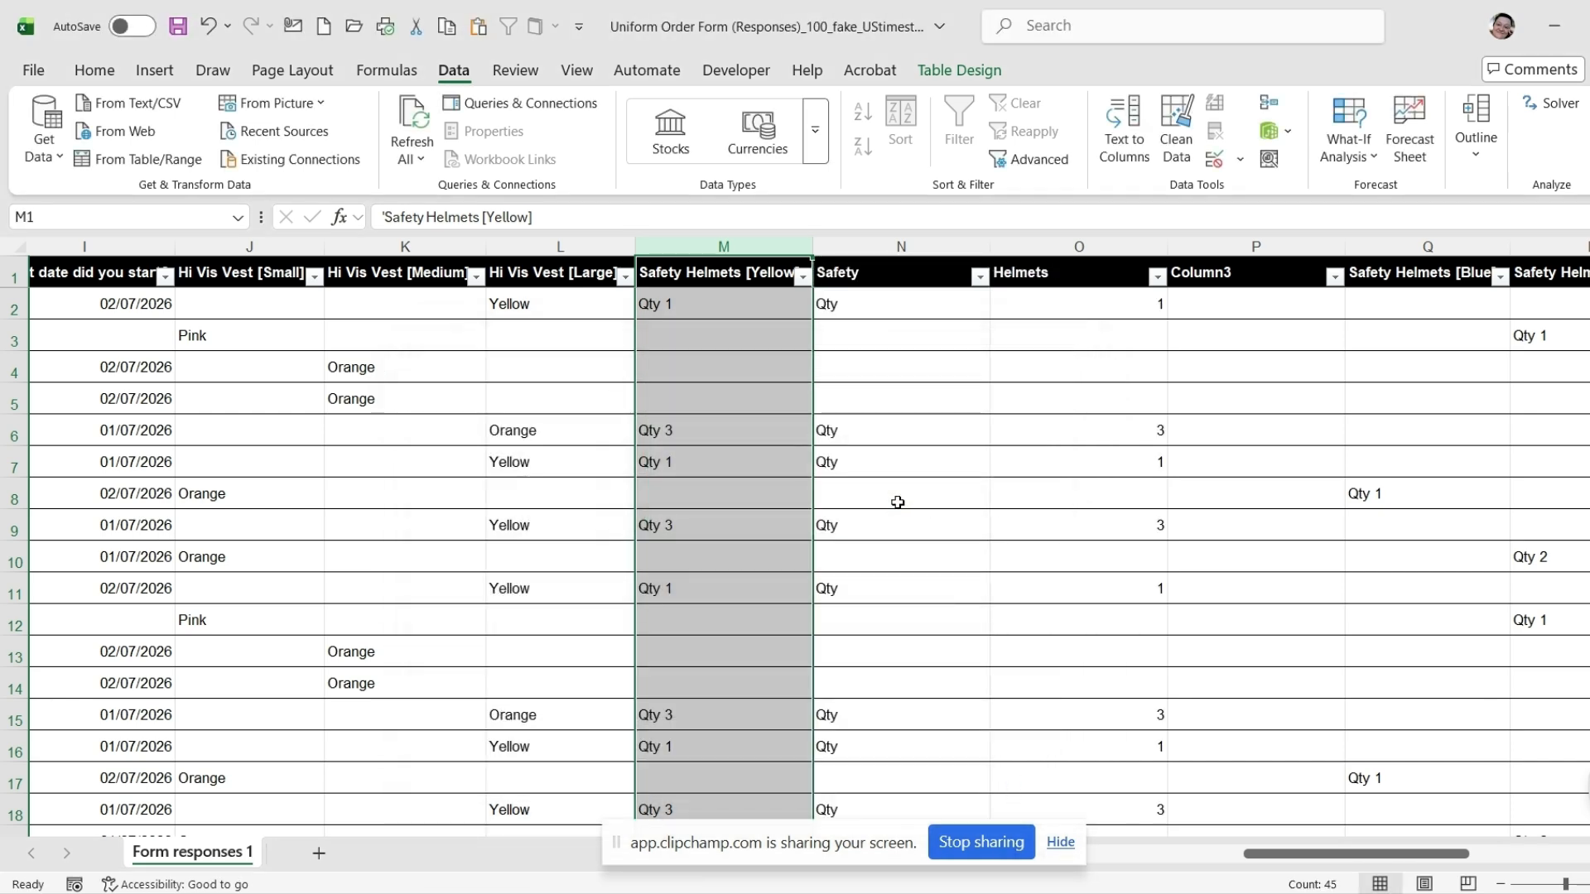
{"action": "left_click", "coordinate": [916, 390]}
{"action": "left_click", "coordinate": [756, 308]}
{"action": "left_click", "coordinate": [887, 313]}
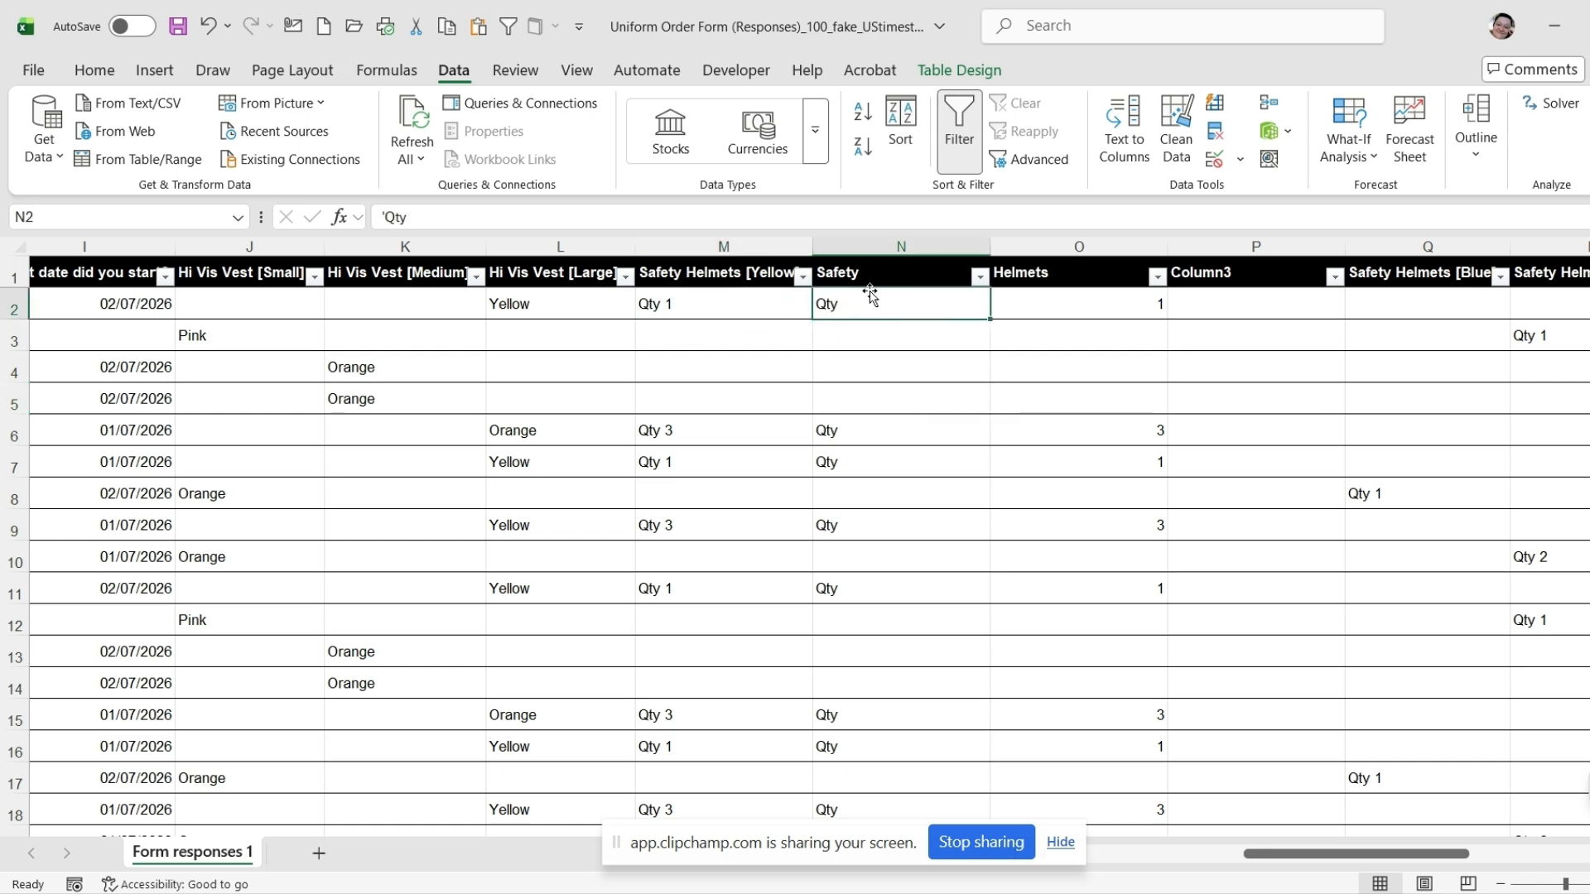
{"action": "left_click", "coordinate": [1087, 307]}
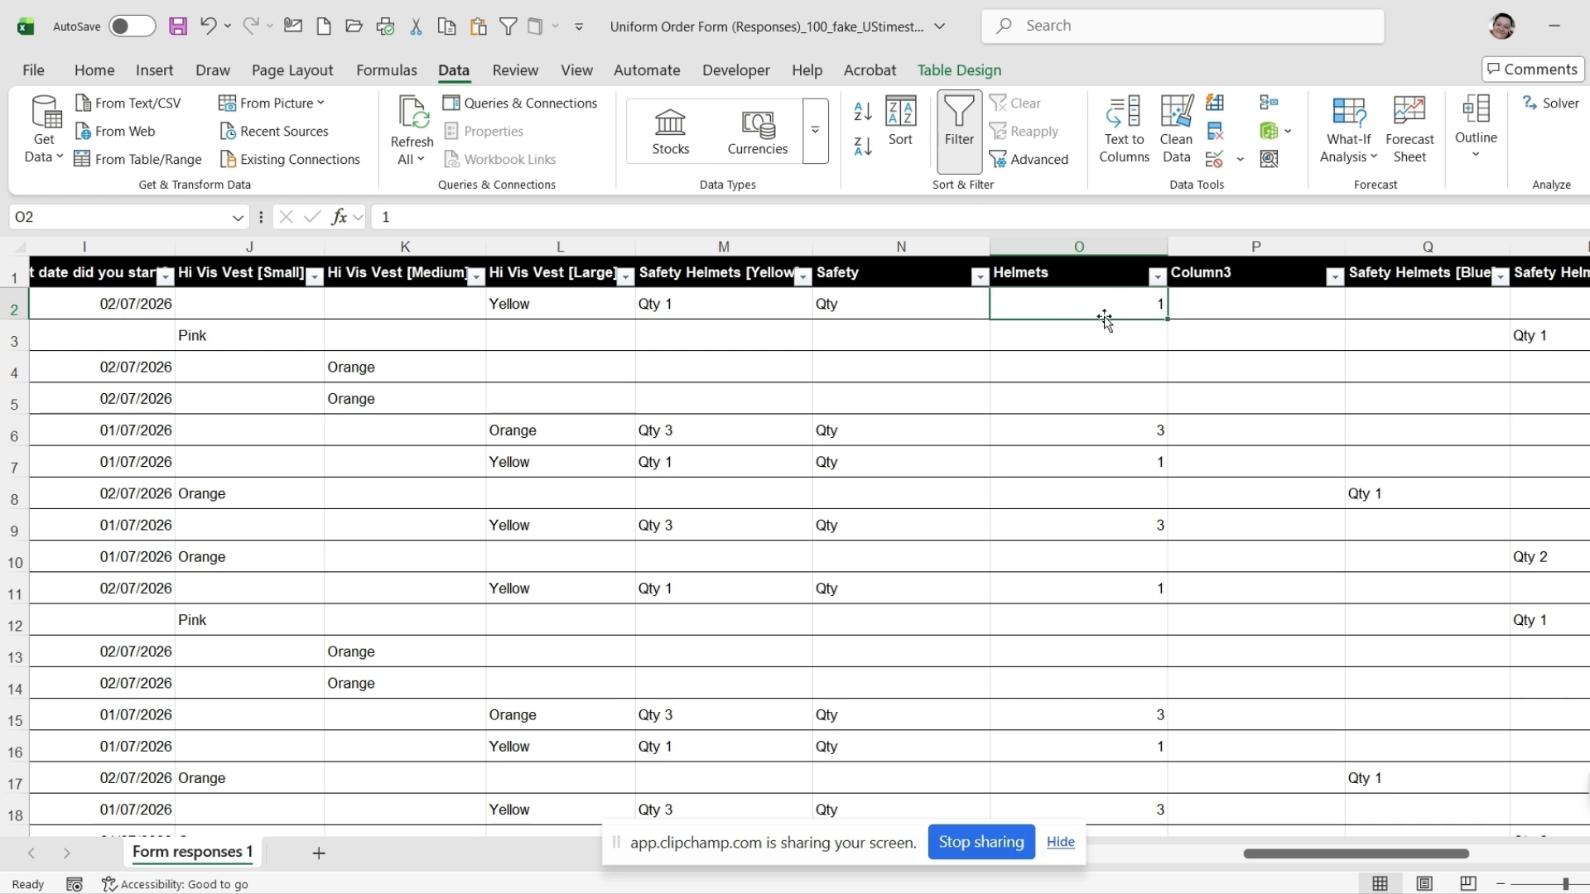
- Format the Helmets quantity column as Number with no decimal places
{"action": "left_click", "coordinate": [1080, 246]}
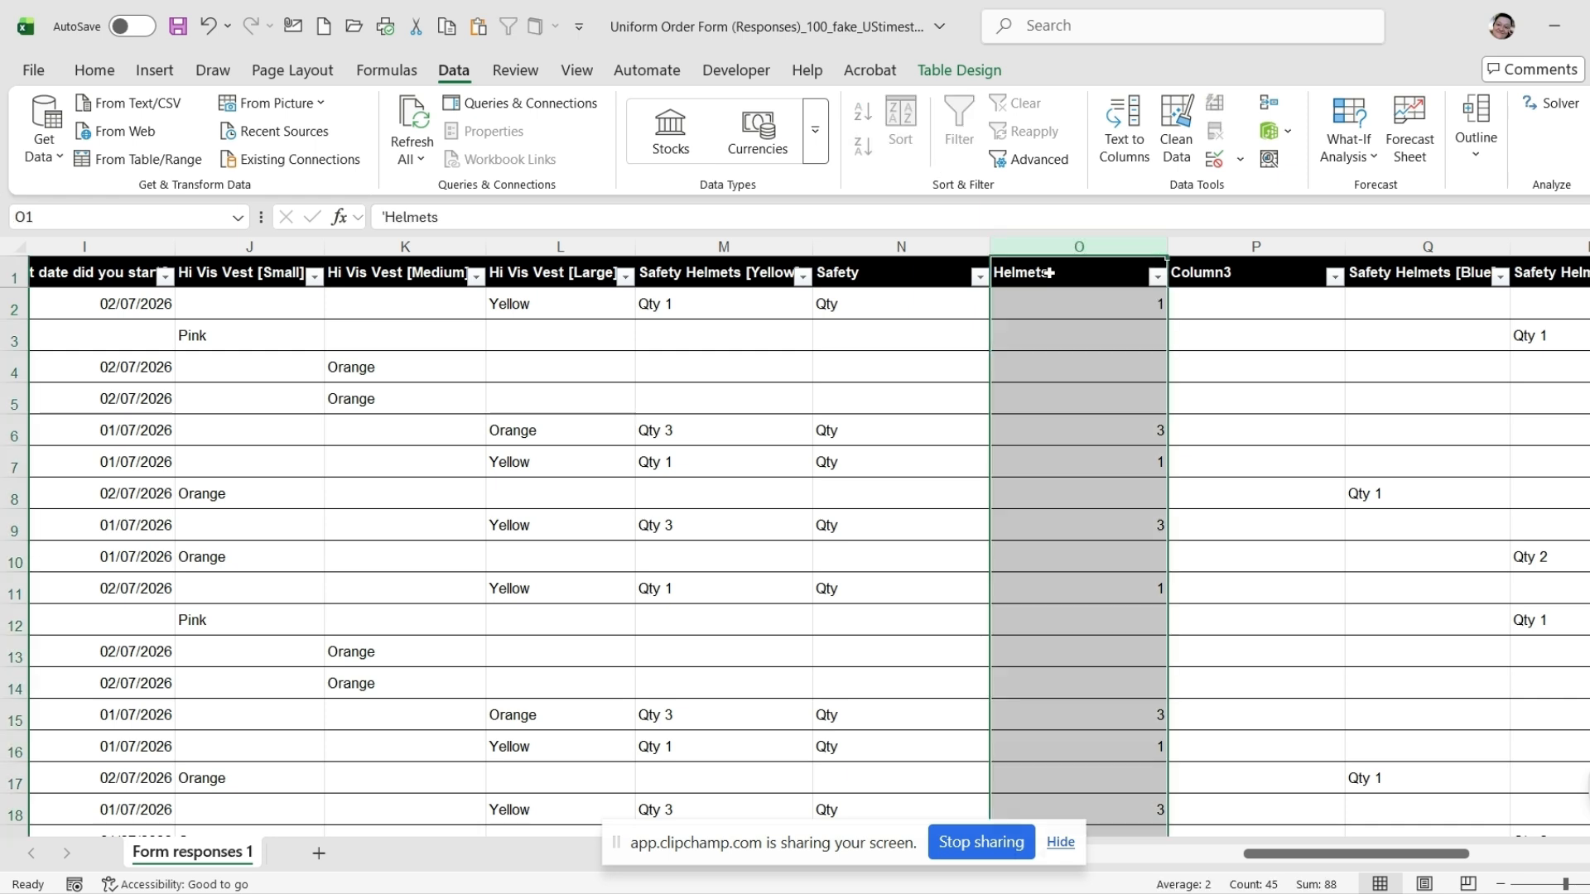
{"action": "left_click", "coordinate": [100, 73]}
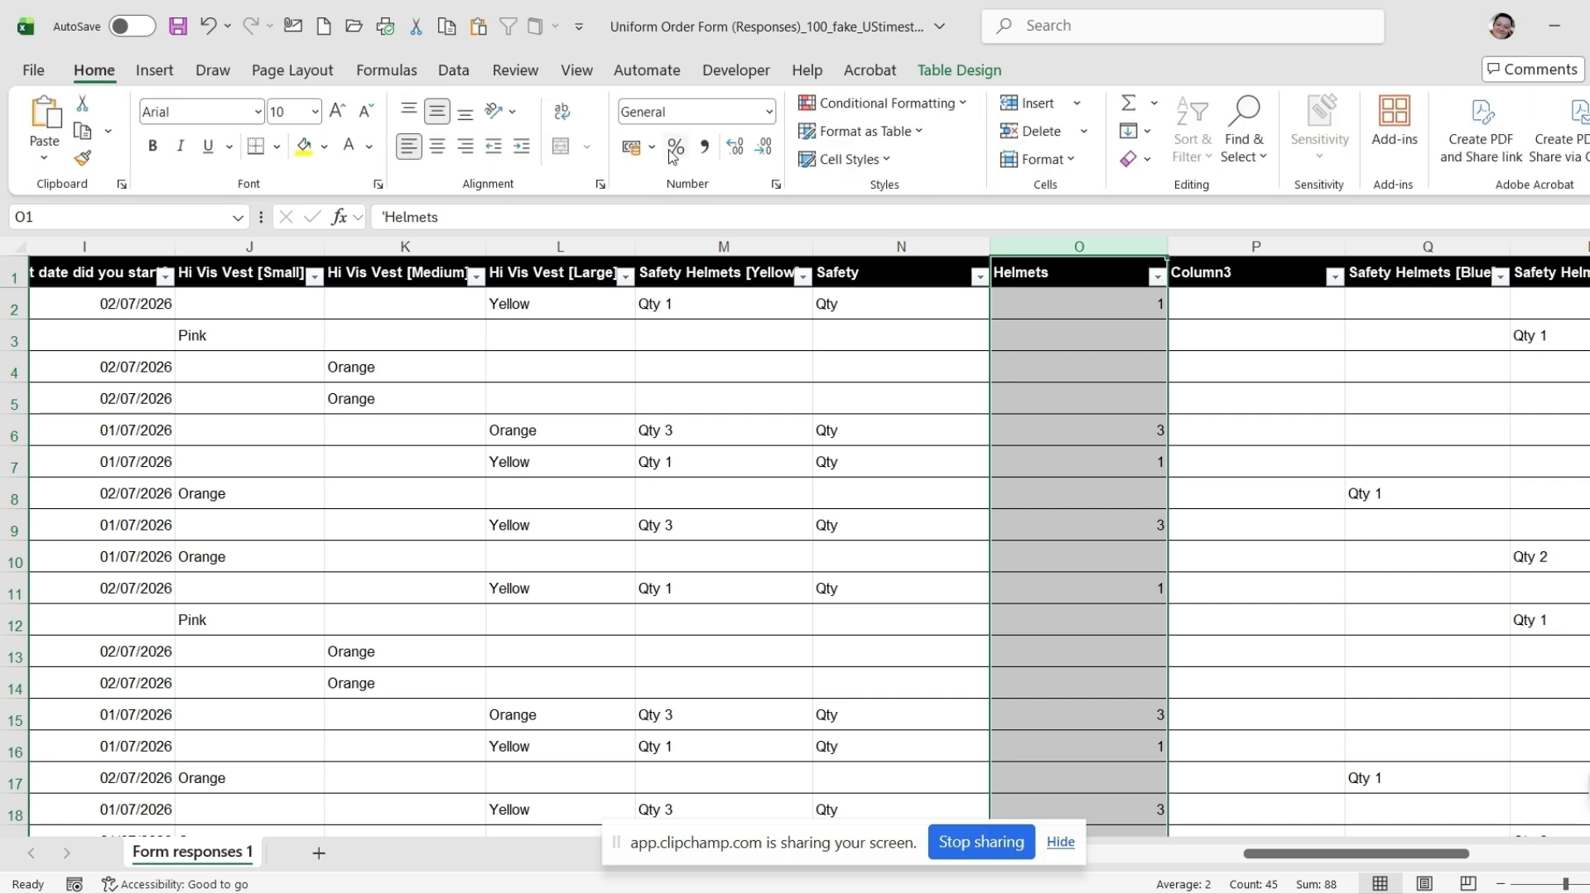
{"action": "left_click", "coordinate": [769, 112]}
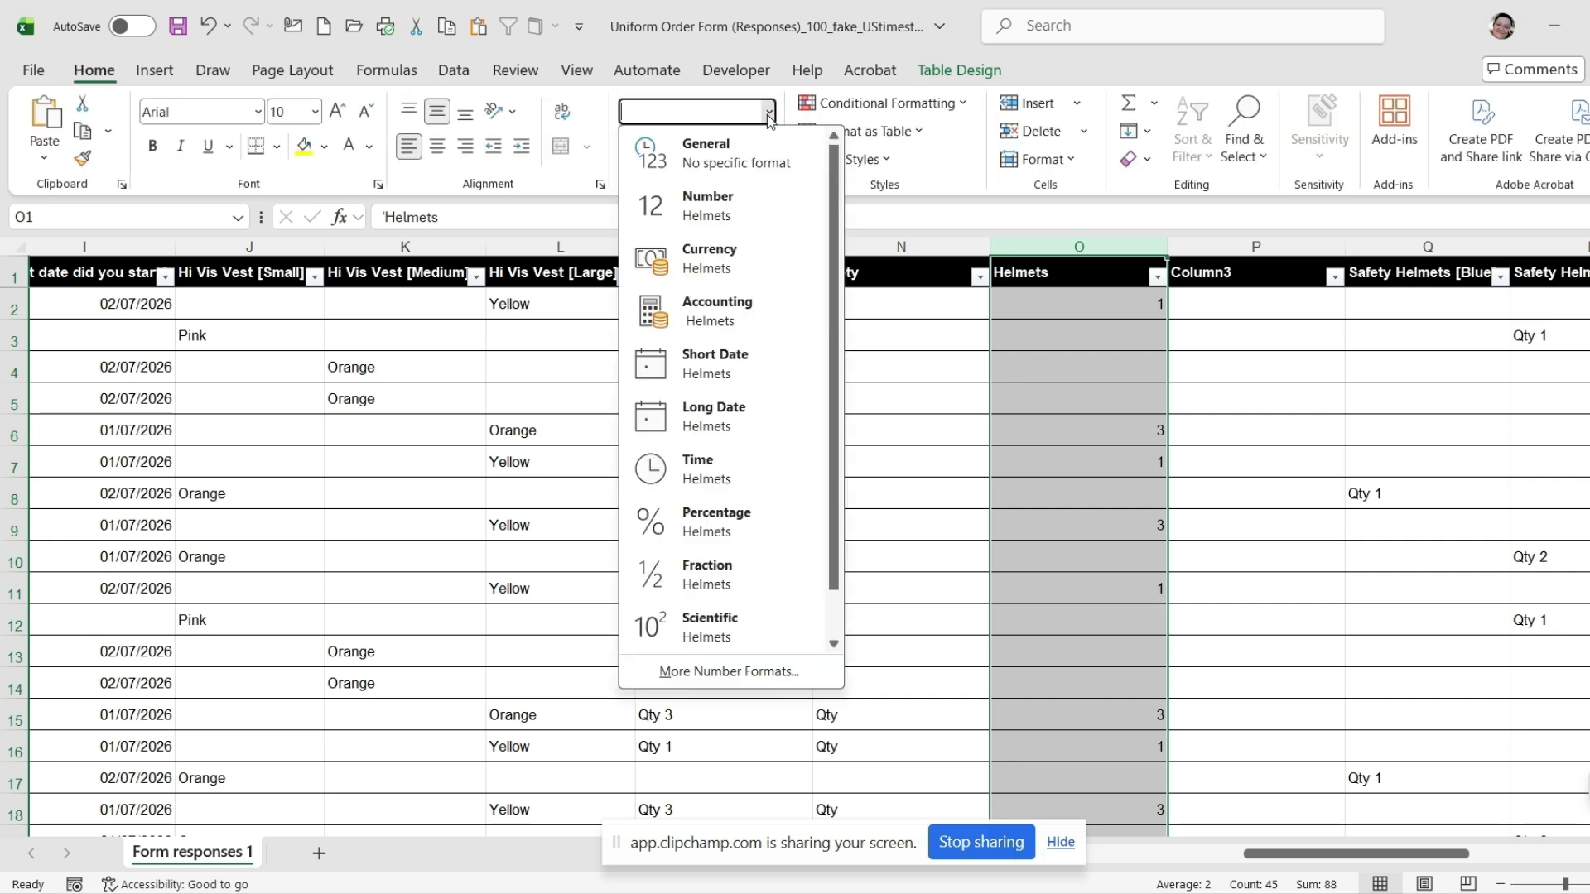
{"action": "left_click", "coordinate": [753, 202]}
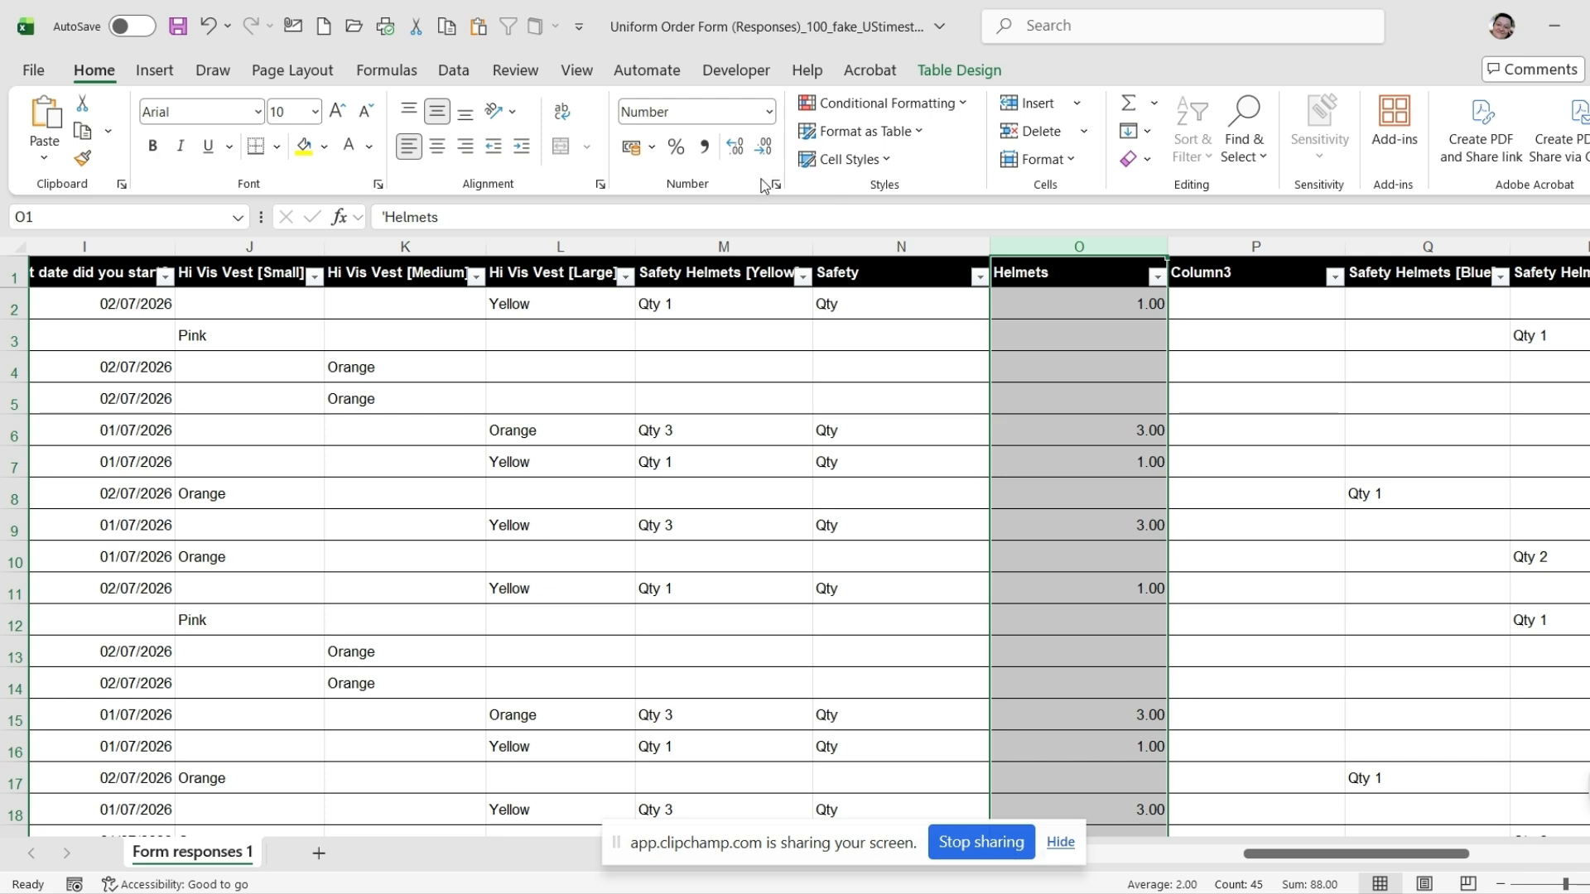
{"action": "left_click", "coordinate": [765, 149]}
{"action": "left_click", "coordinate": [765, 149]}
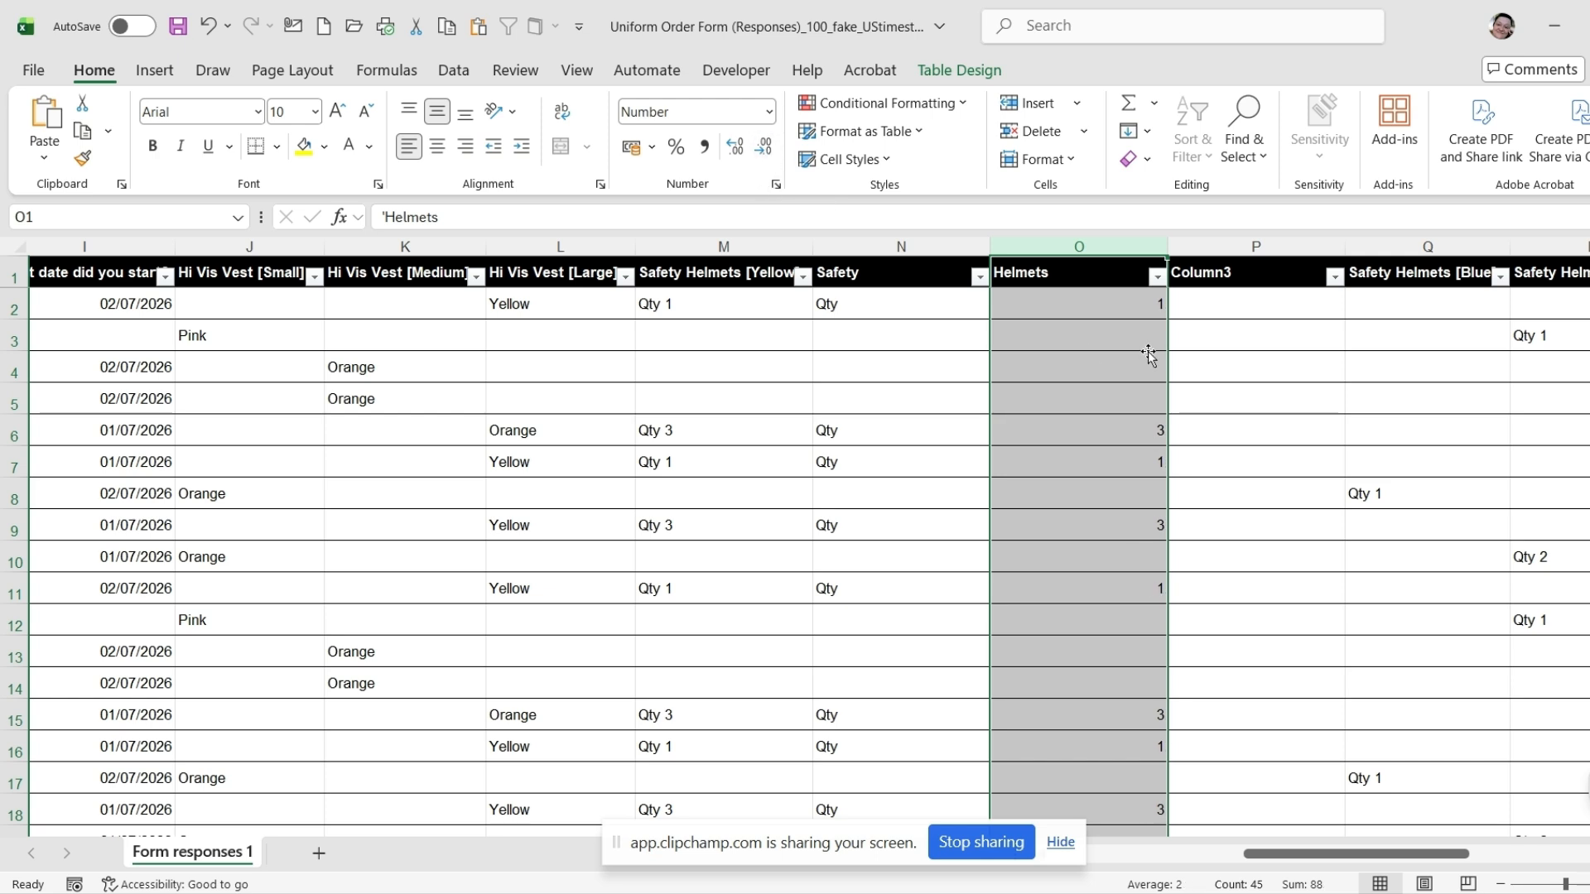
{"action": "left_click", "coordinate": [1126, 305]}
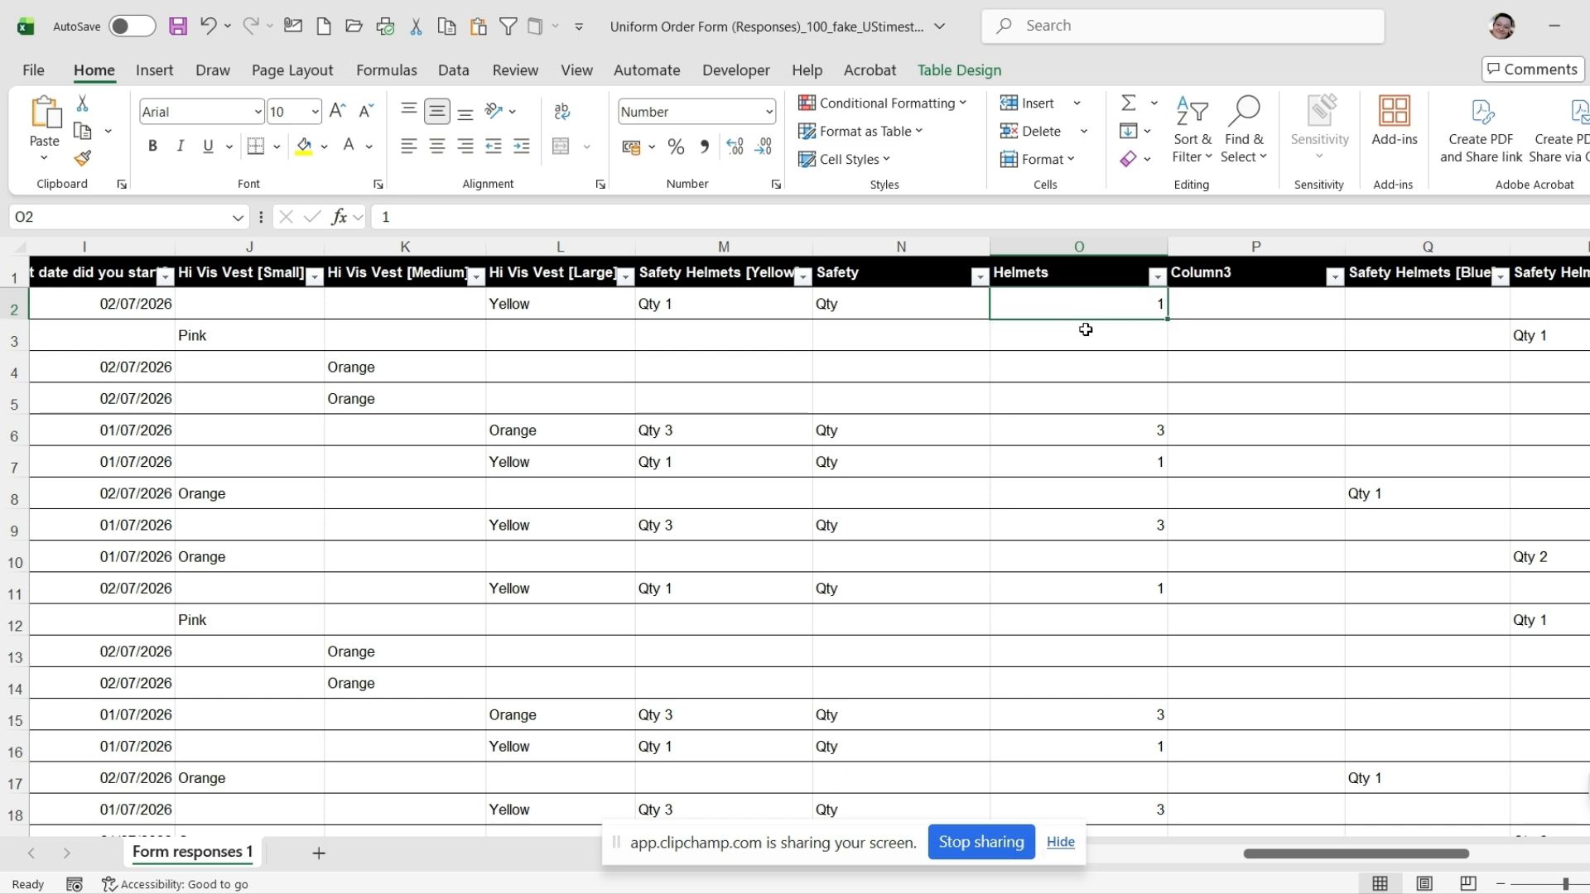
{"action": "left_click", "coordinate": [870, 315]}
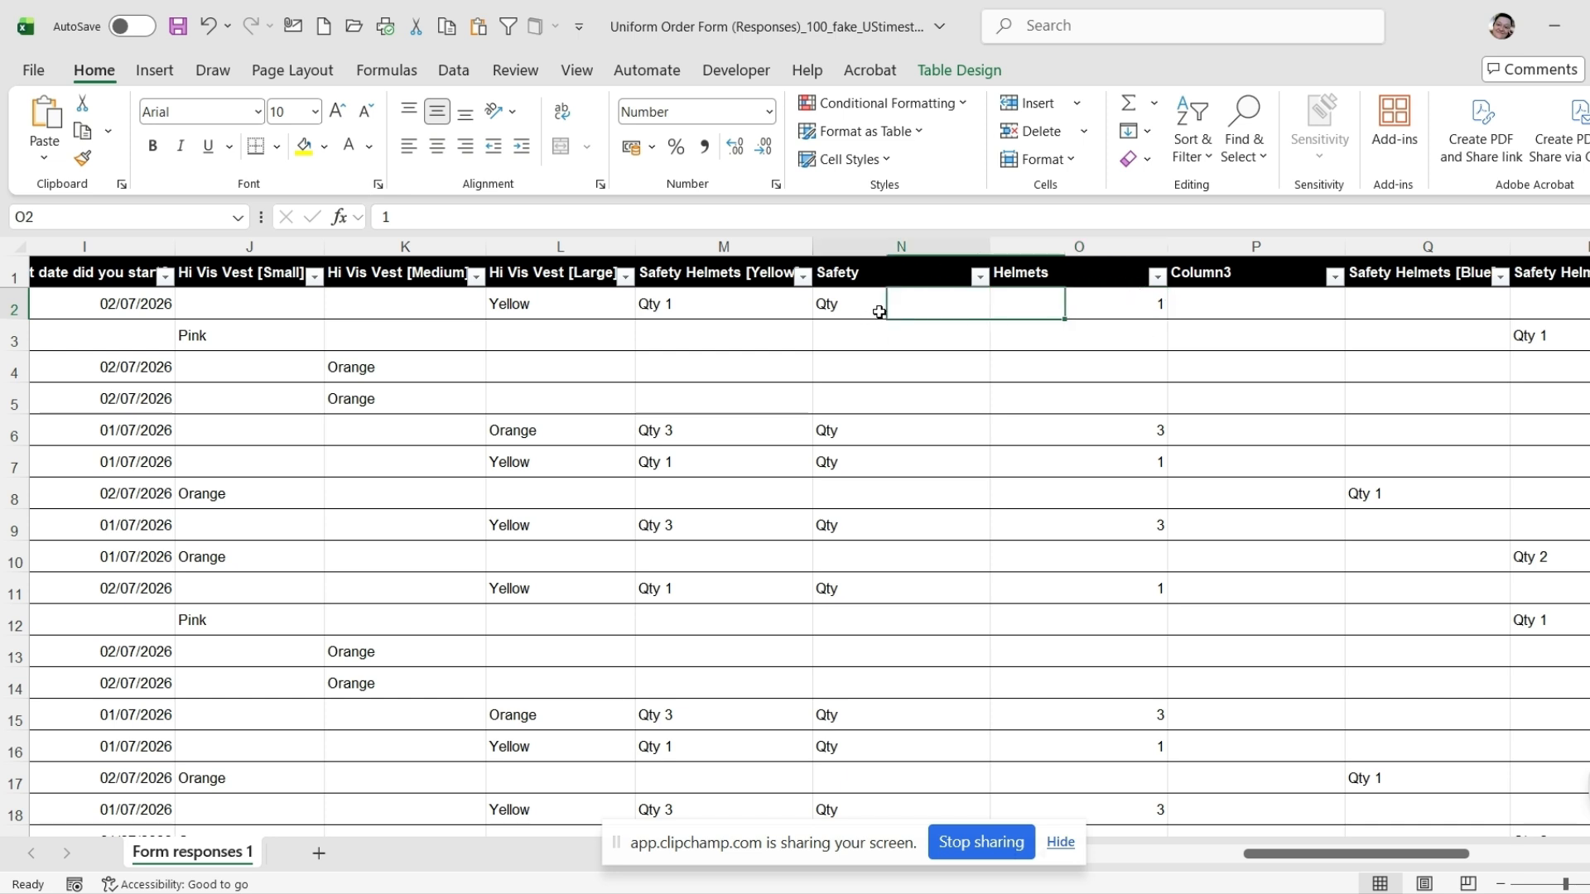
- Delete the original Safety Helmets [Yellow] column and the Safety column holding only the Qty text
{"action": "left_click", "coordinate": [737, 248]}
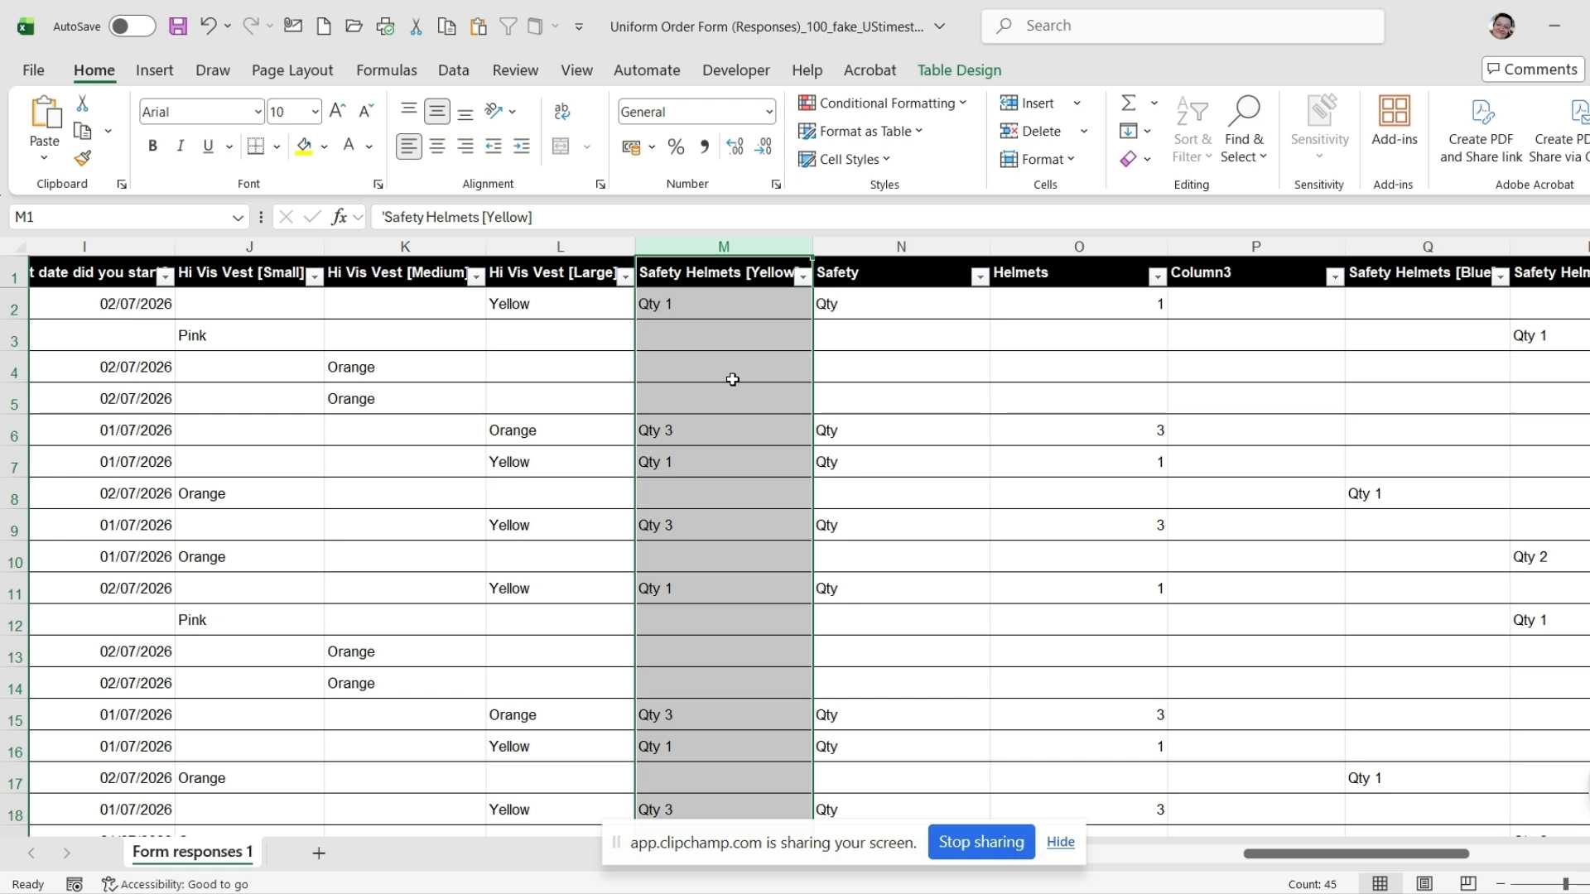
{"action": "right_click", "coordinate": [726, 373]}
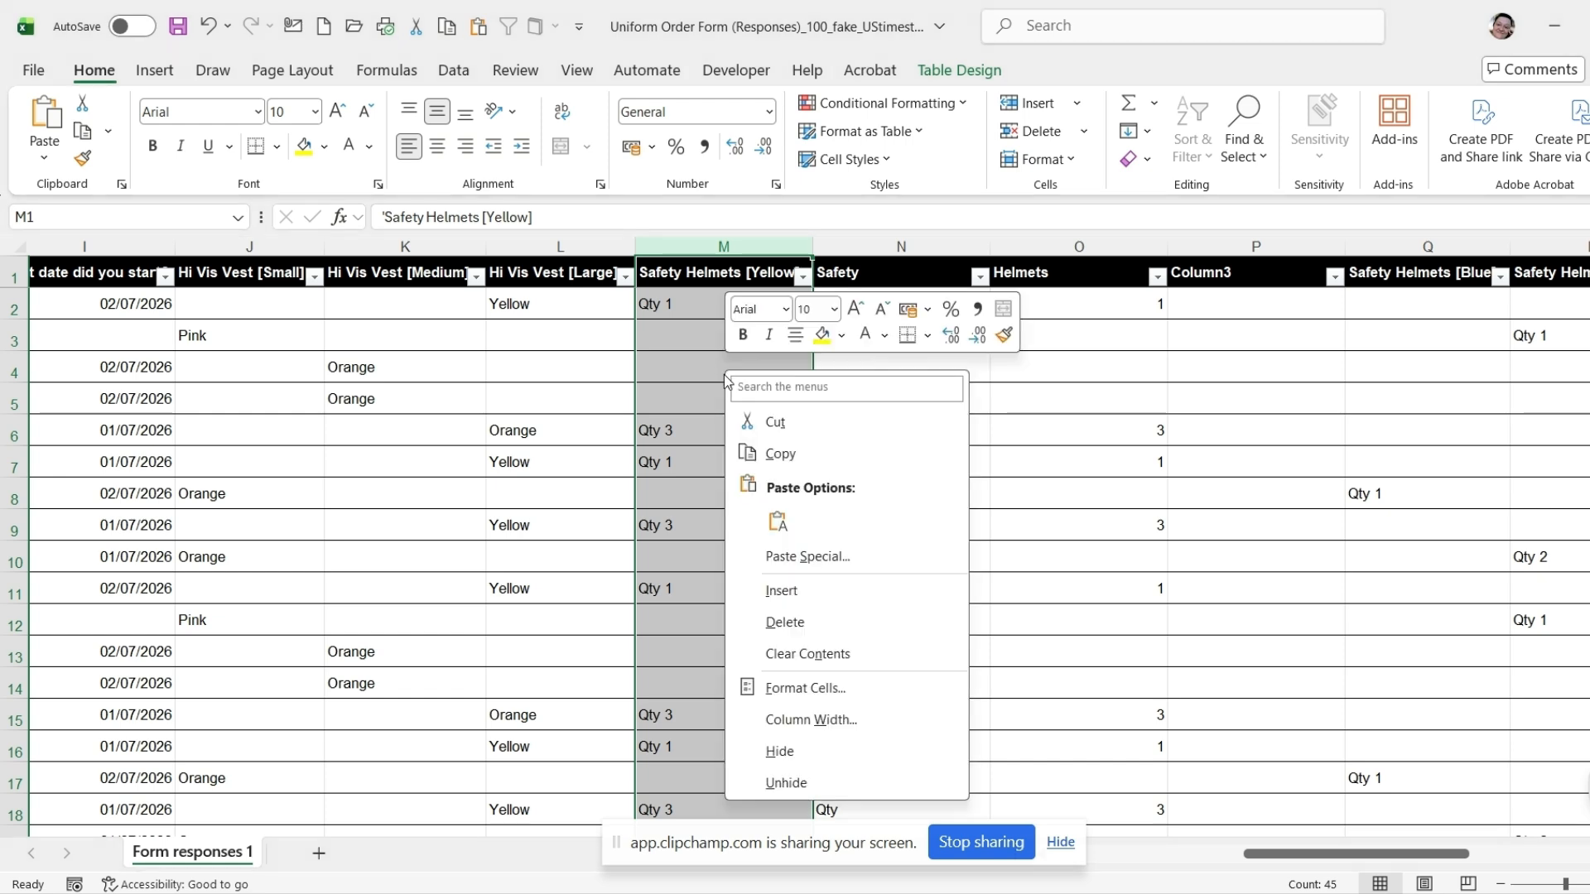
{"action": "left_click", "coordinate": [778, 623]}
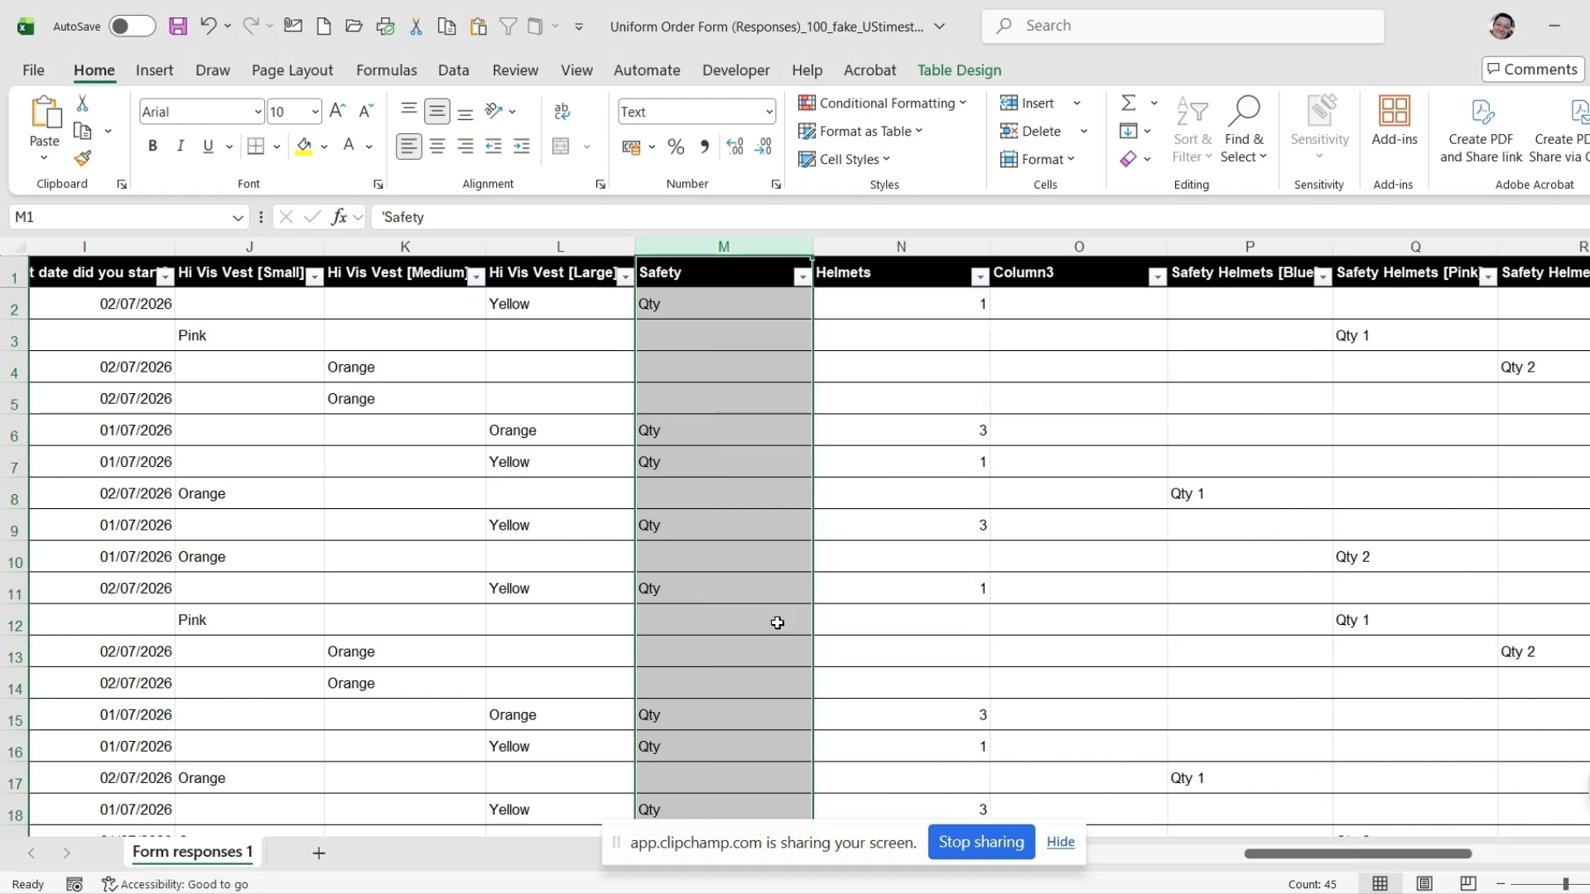
{"action": "right_click", "coordinate": [719, 246]}
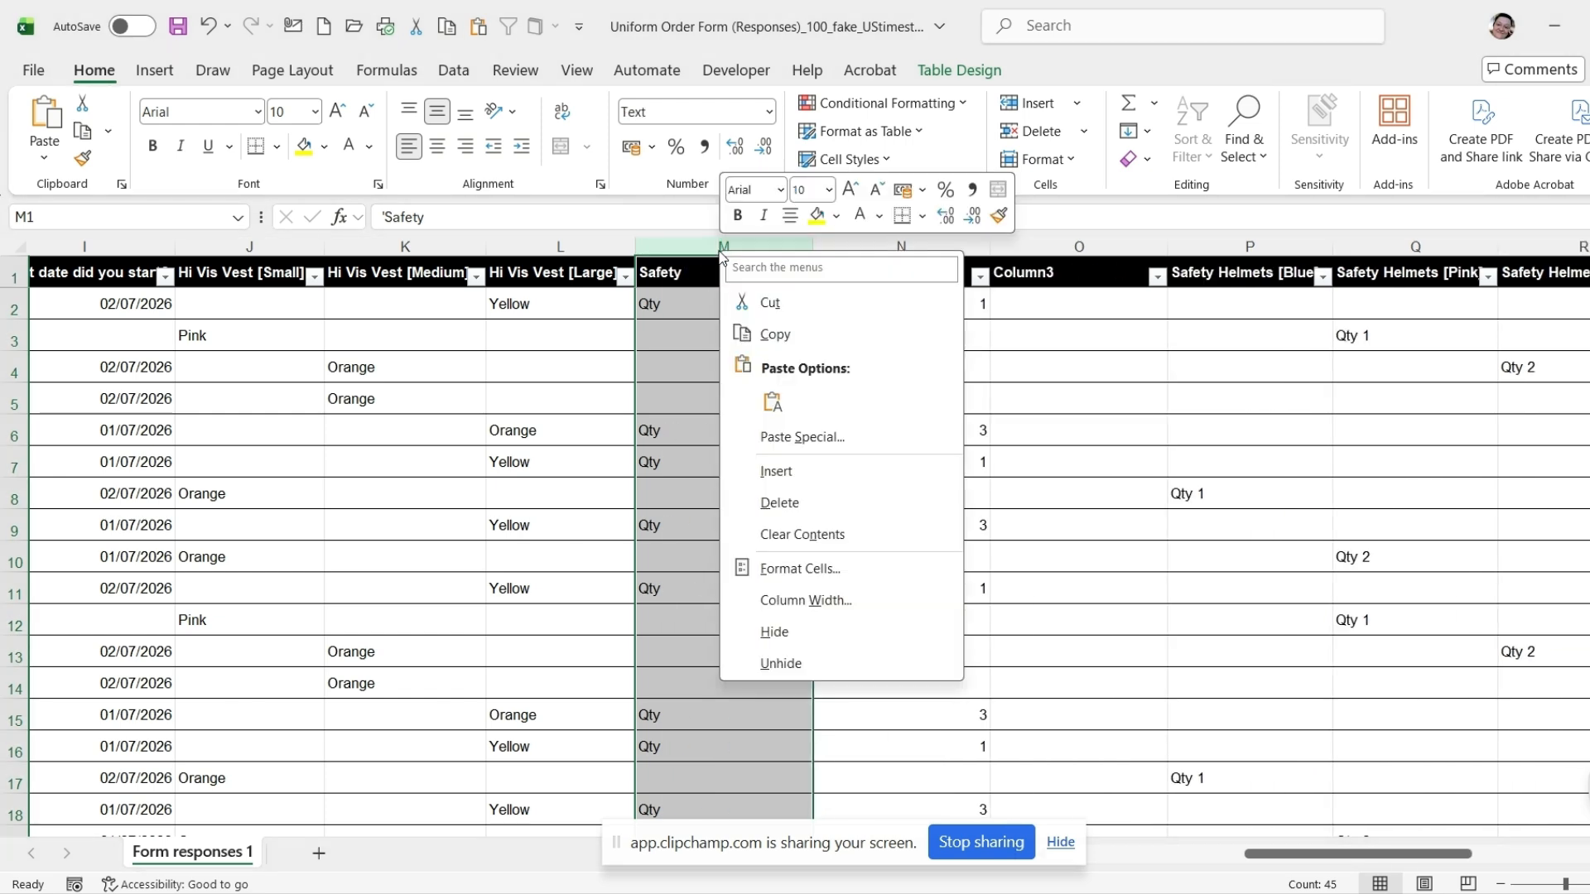
{"action": "left_click", "coordinate": [779, 505]}
- Rename the Helmets column header in M1 as "Safety Helmets Yellow"
{"action": "left_click", "coordinate": [707, 274]}
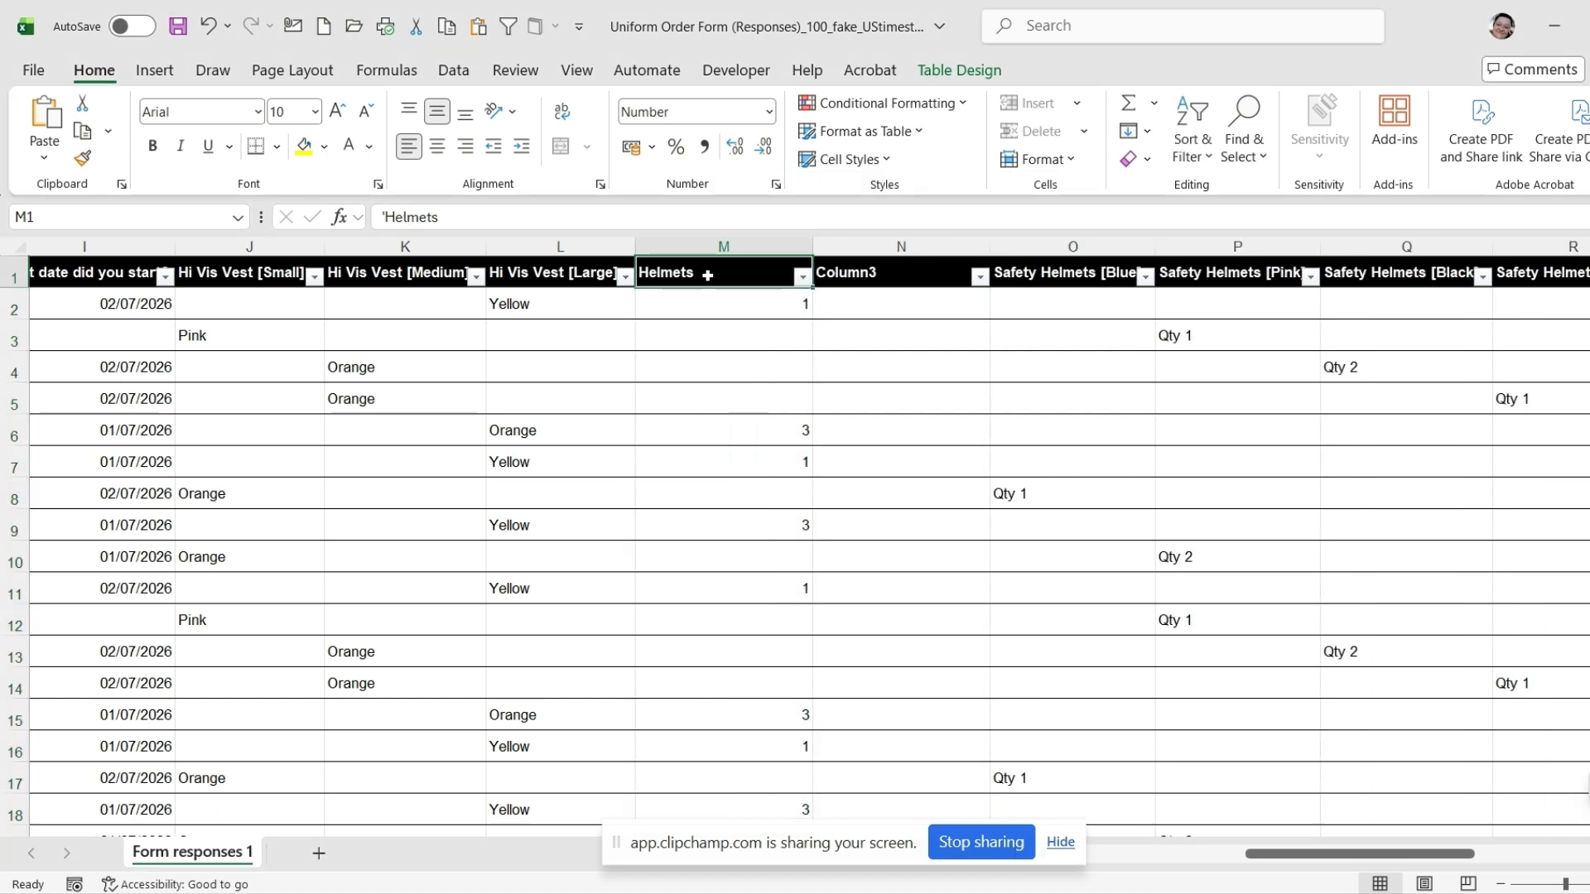
{"action": "type", "text": "Safety"}
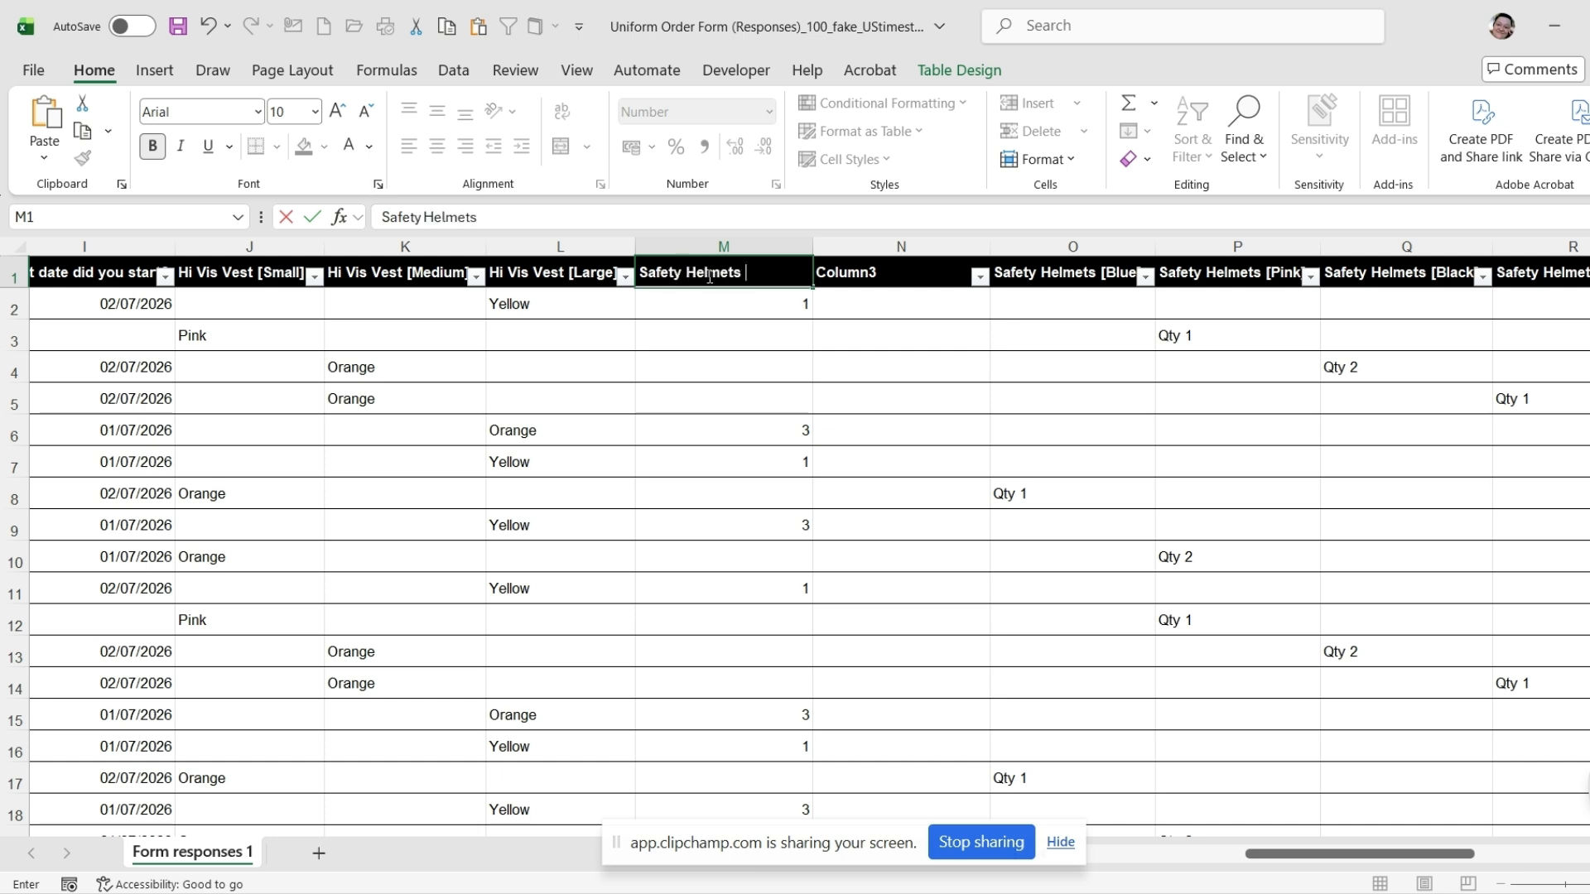
{"action": "type", "text": " Helmets Yellow"}
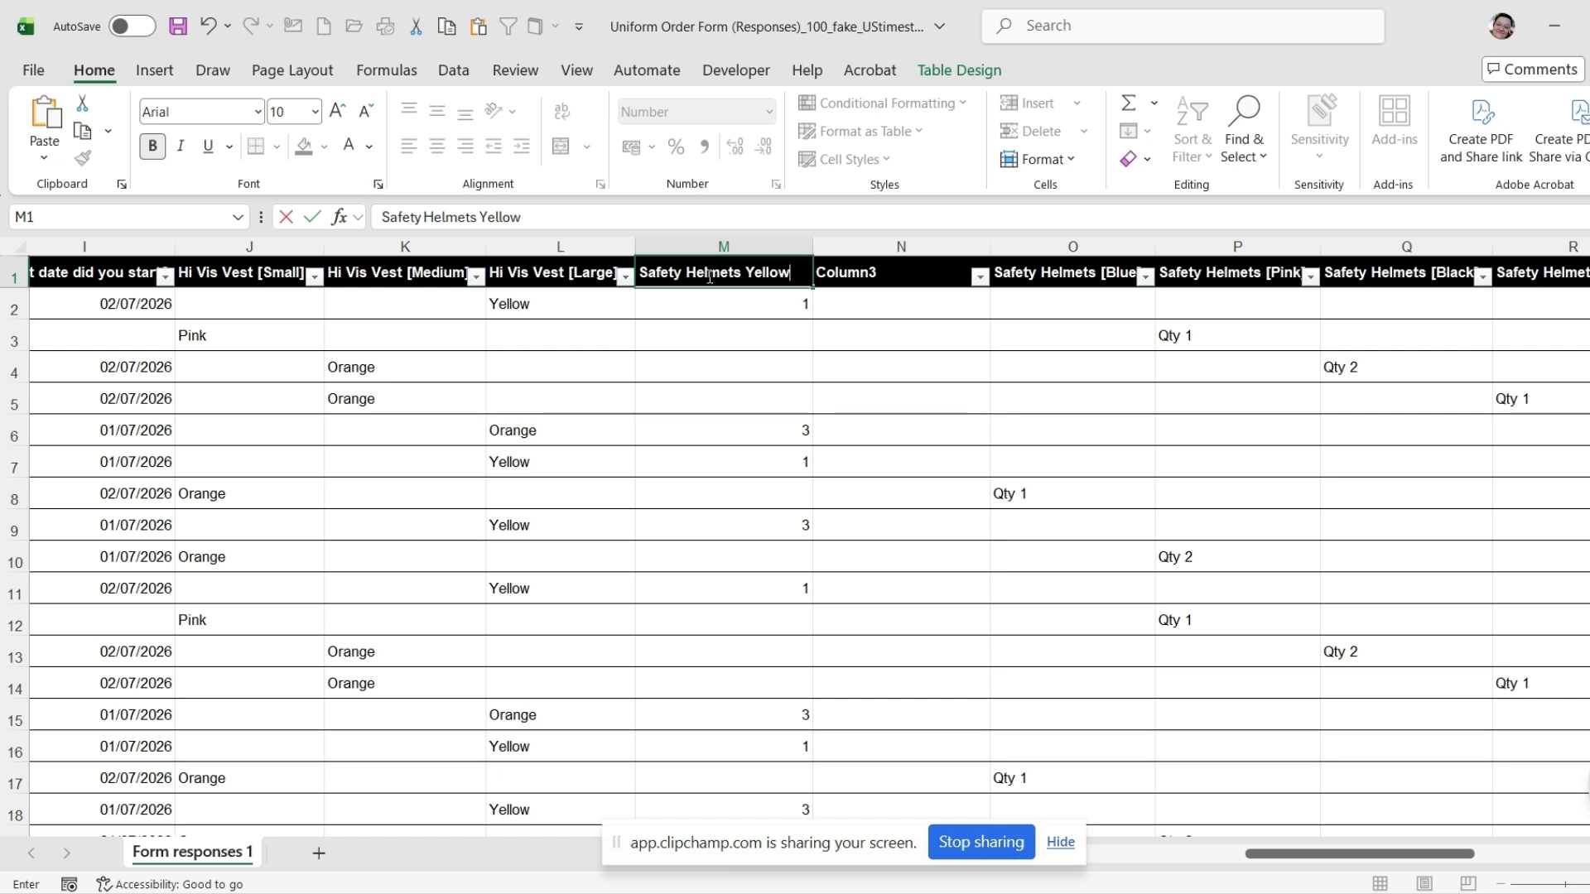
{"action": "left_click", "coordinate": [720, 326]}
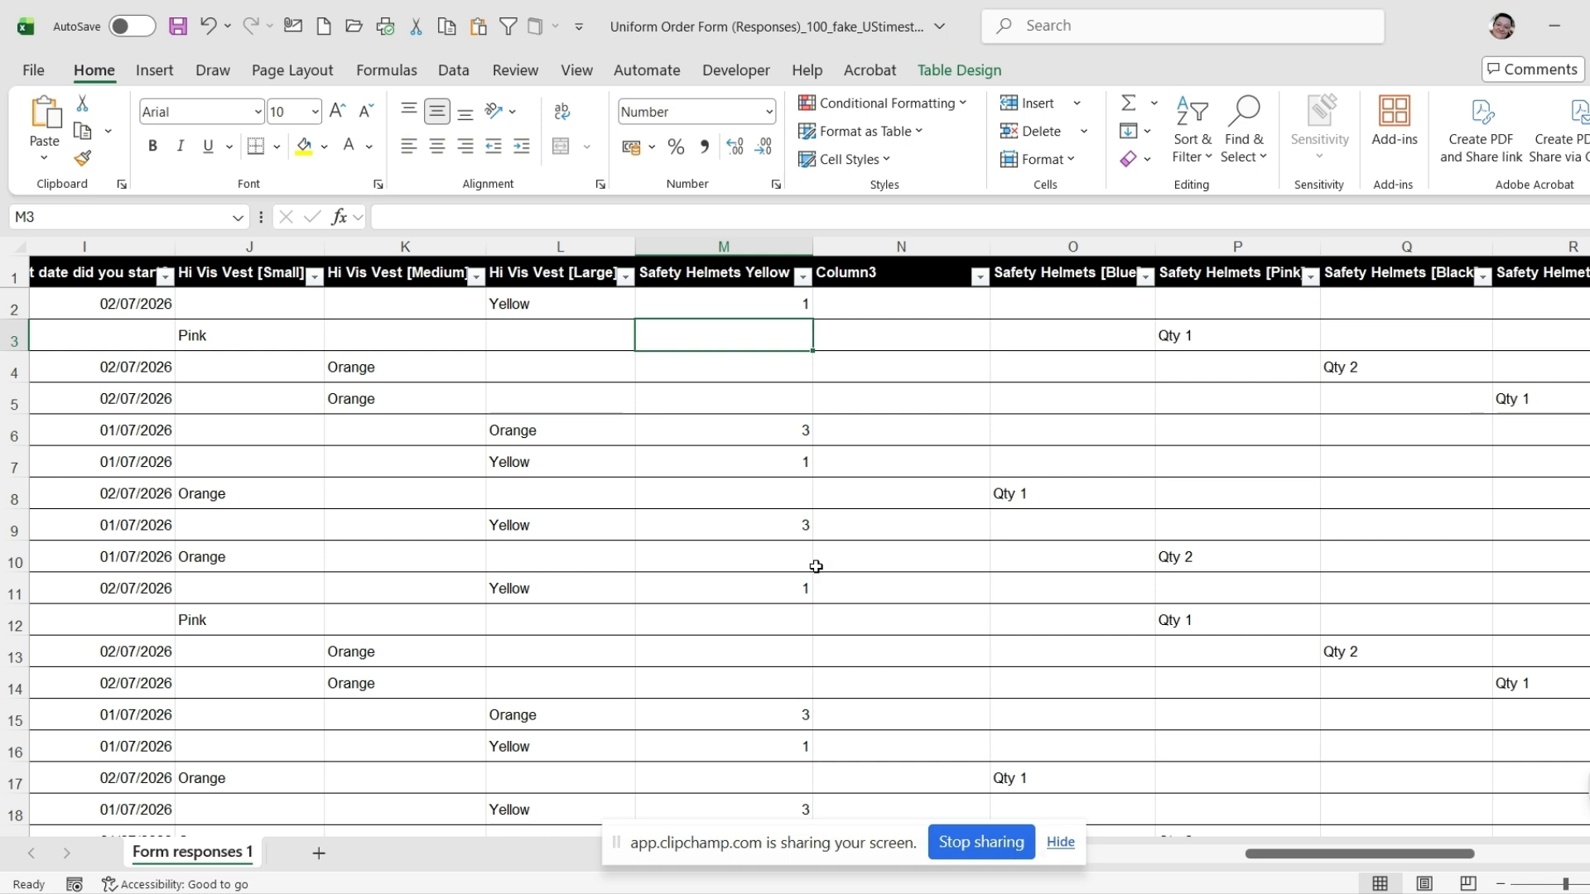
{"action": "left_click_drag", "start_coordinate": [1280, 854], "coordinate": [1246, 883]}
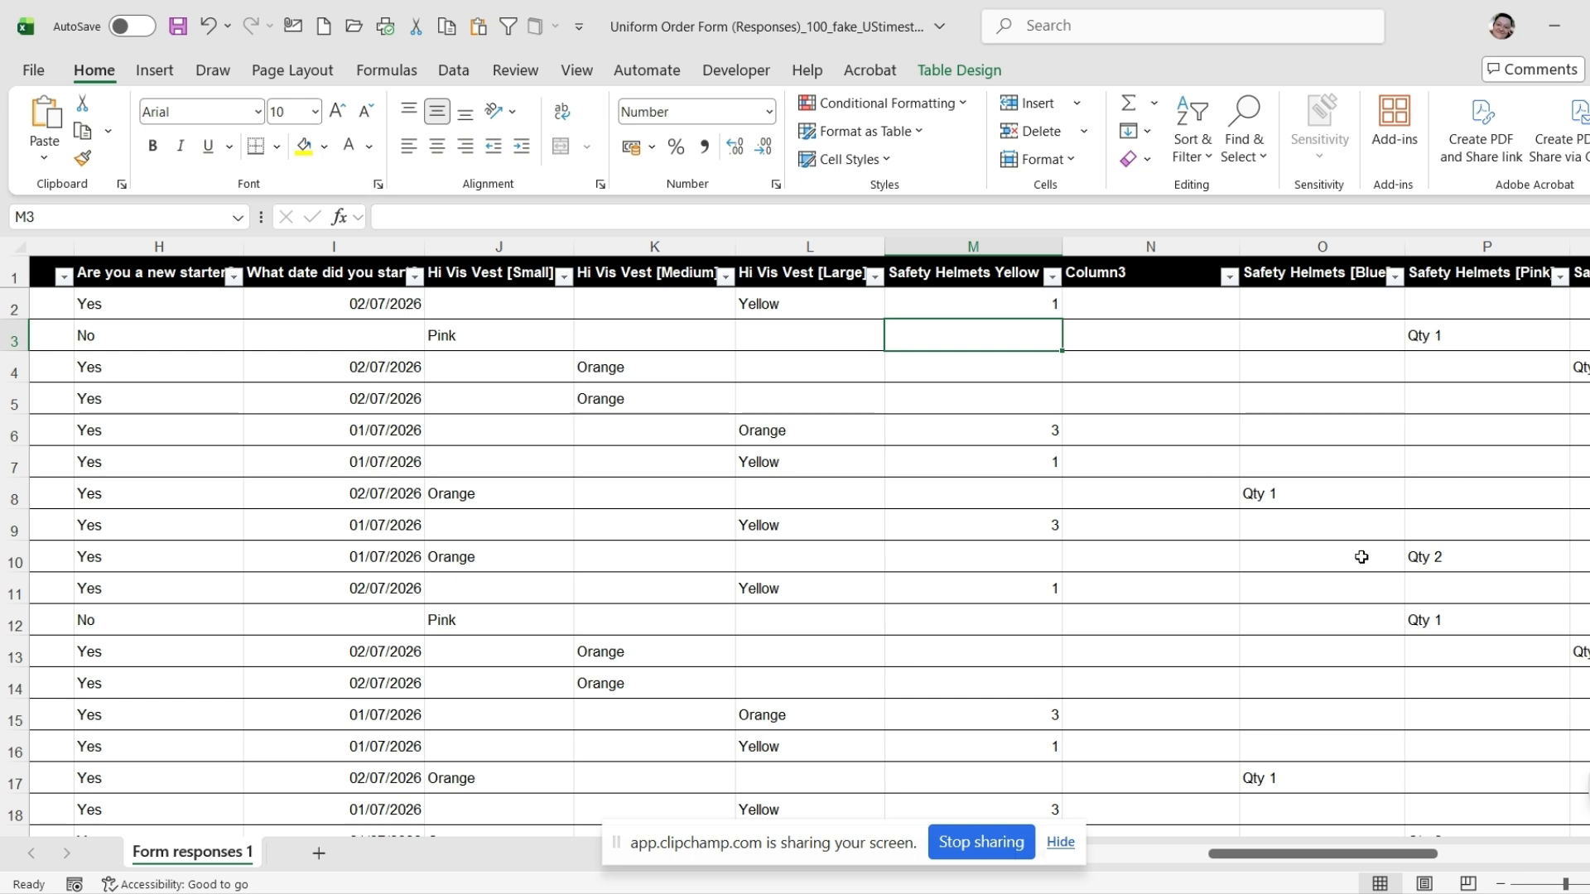
{"action": "left_click", "coordinate": [968, 849]}
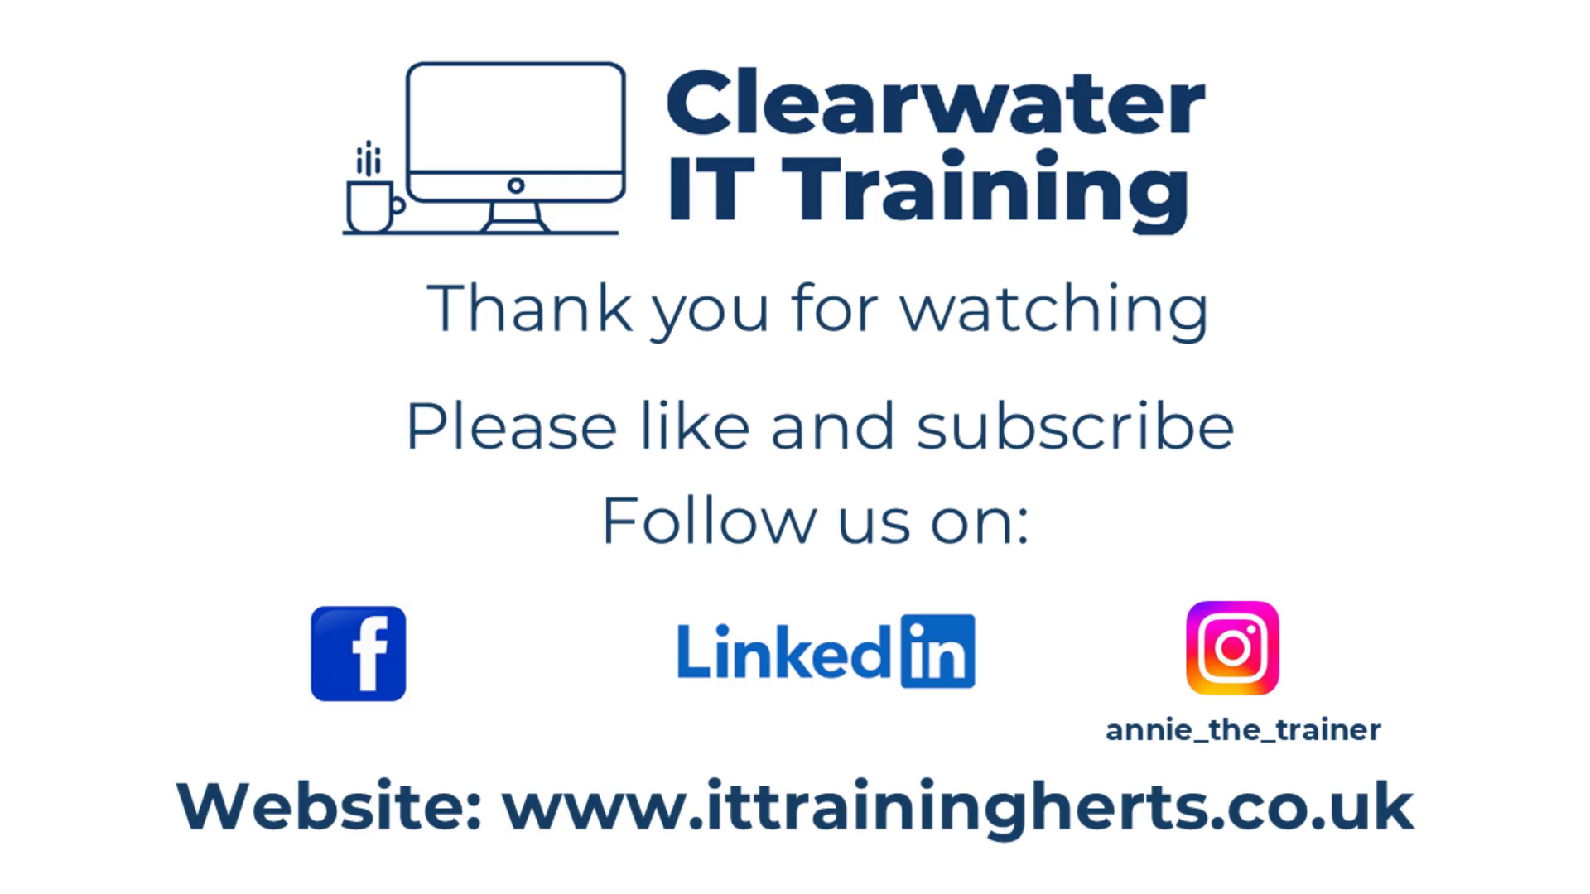